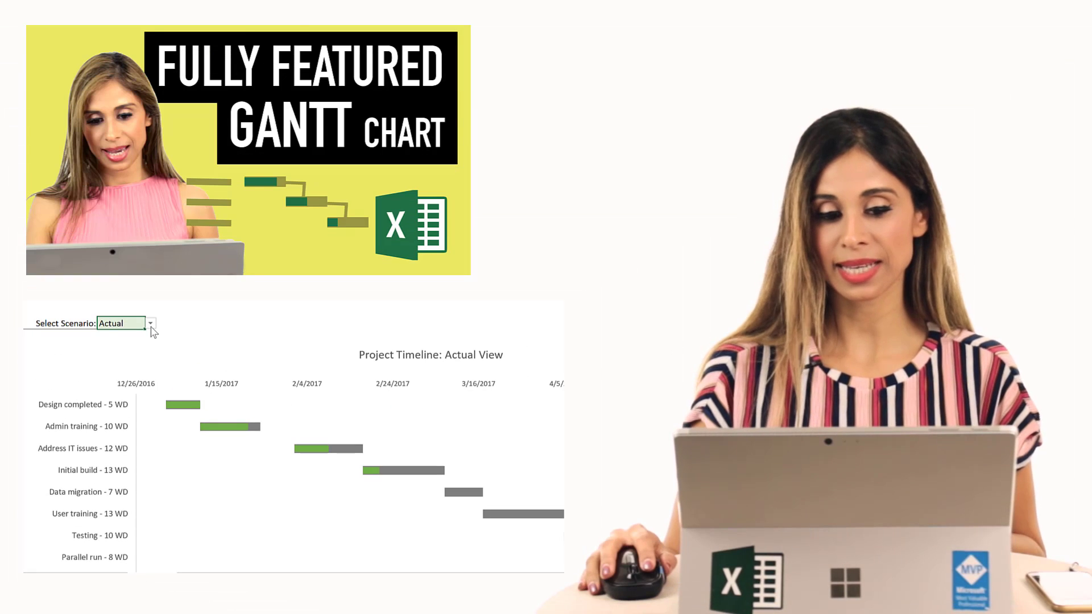
Set the Select Scenario dropdown to Plan
click(151, 323)
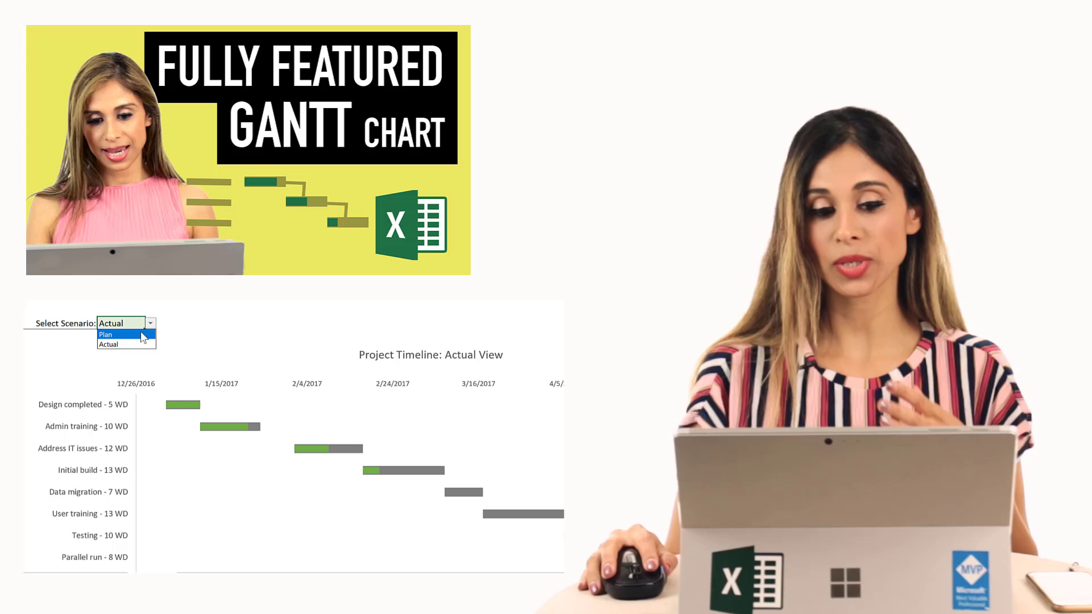
click(142, 336)
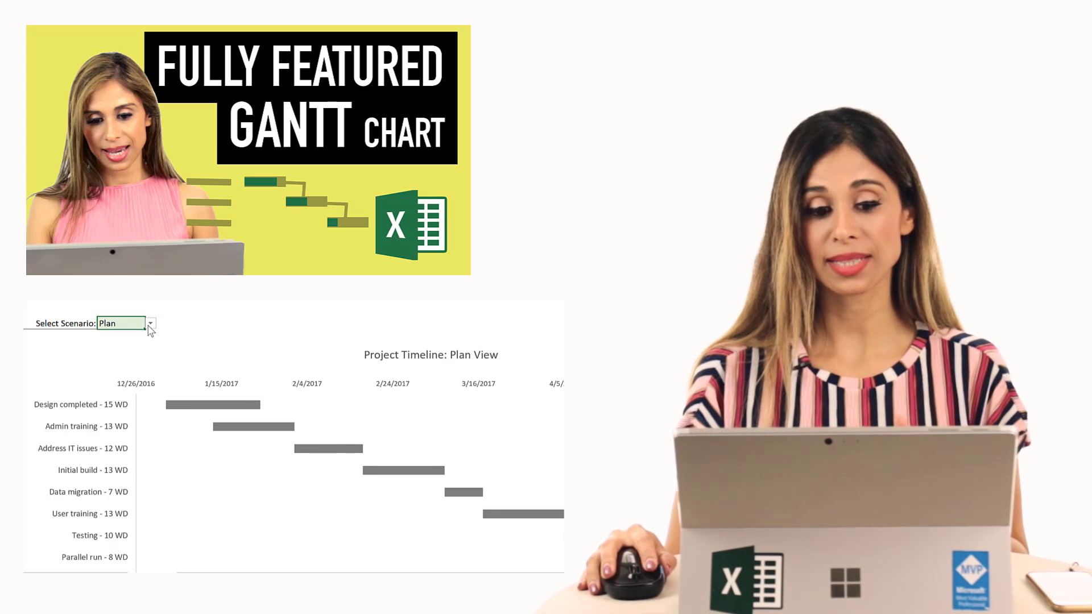
click(151, 323)
click(137, 351)
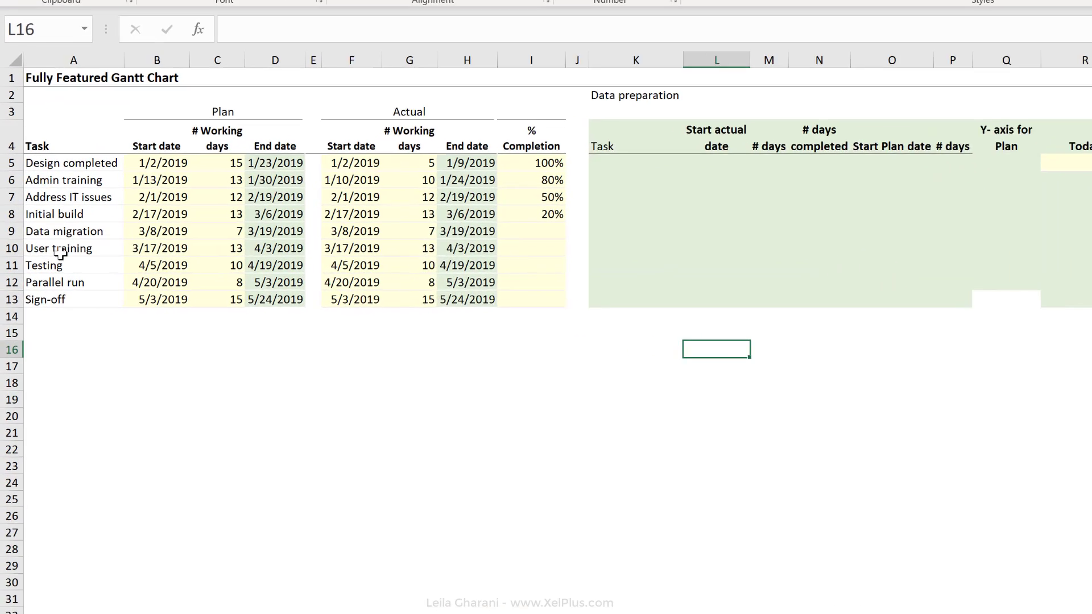
click(164, 164)
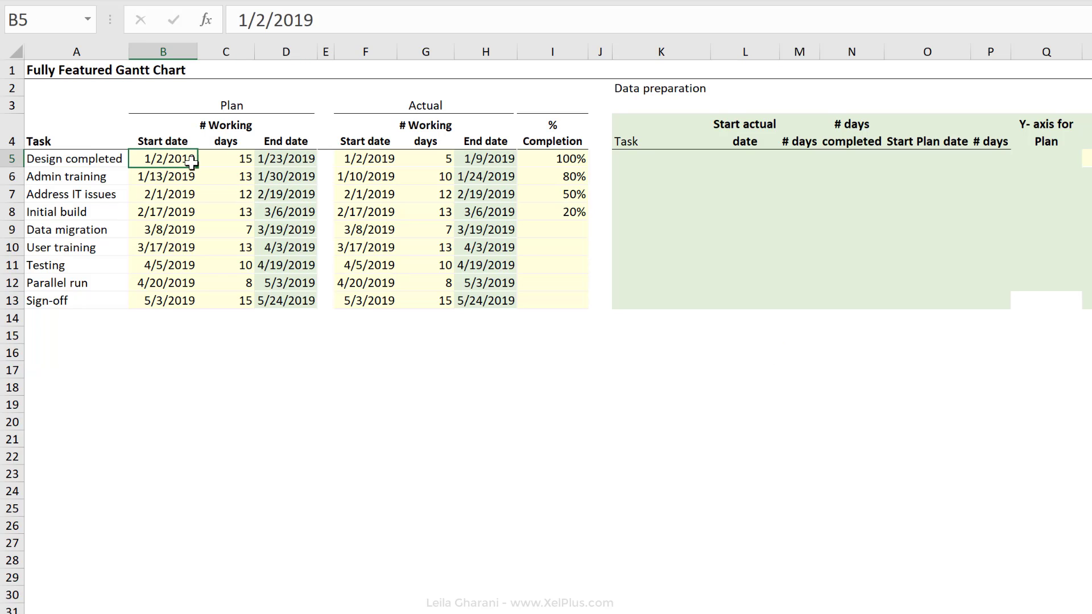
click(214, 162)
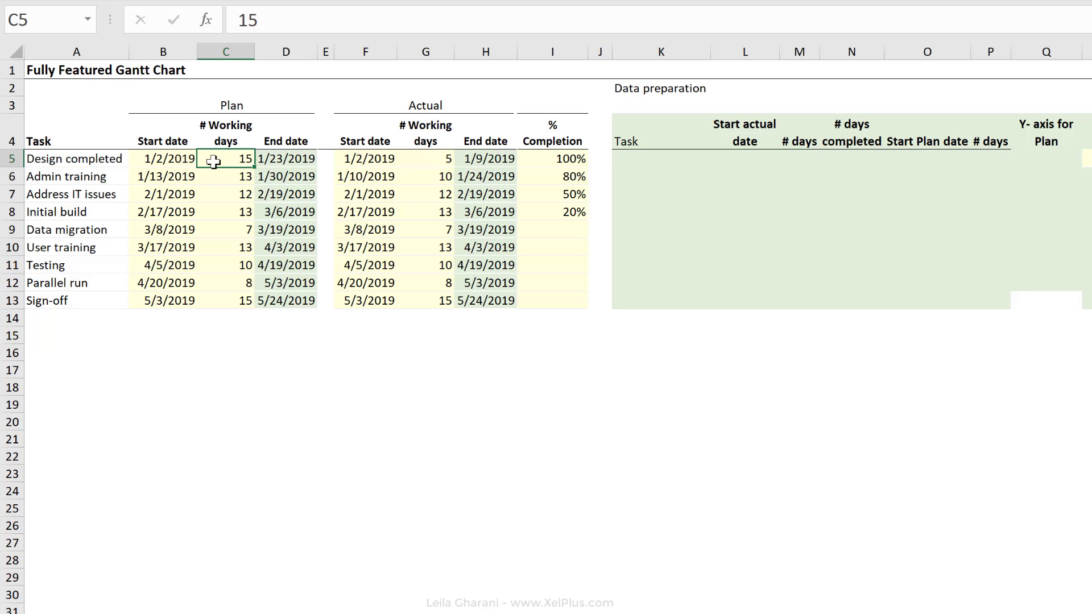
click(174, 169)
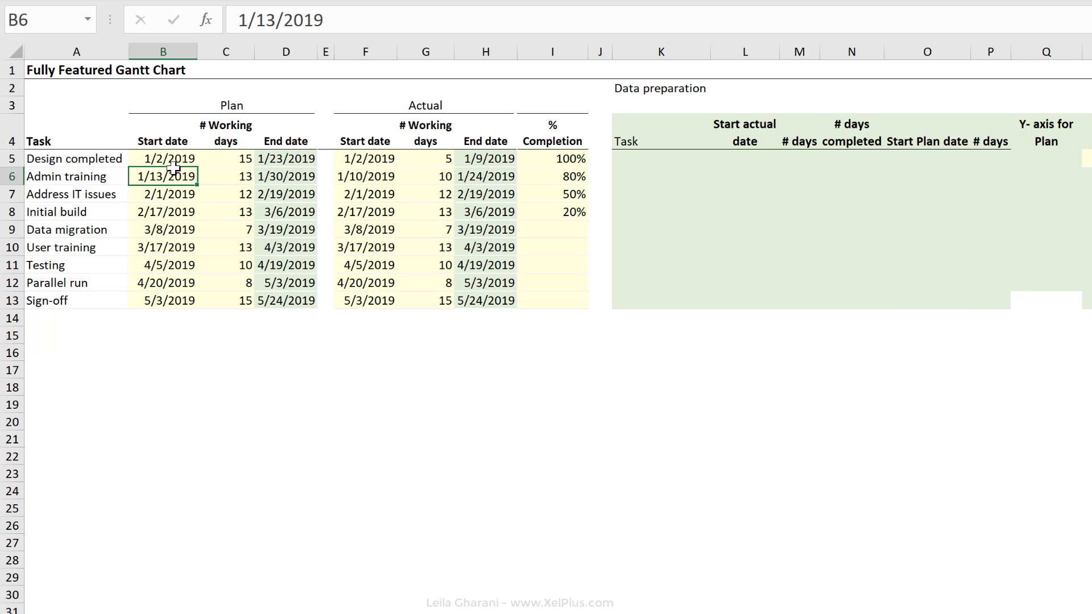
click(273, 162)
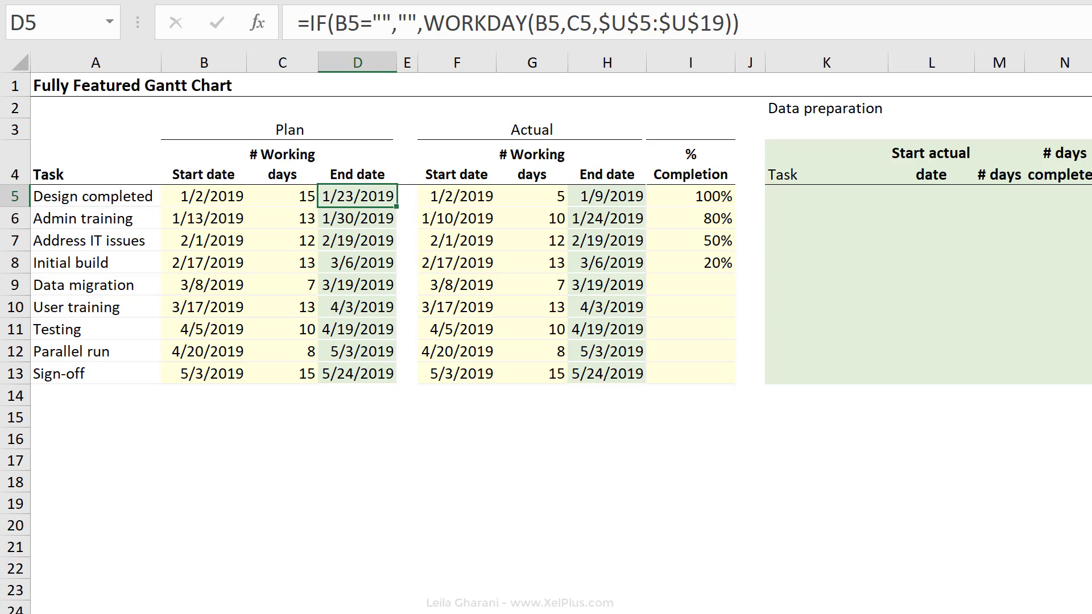
click(456, 197)
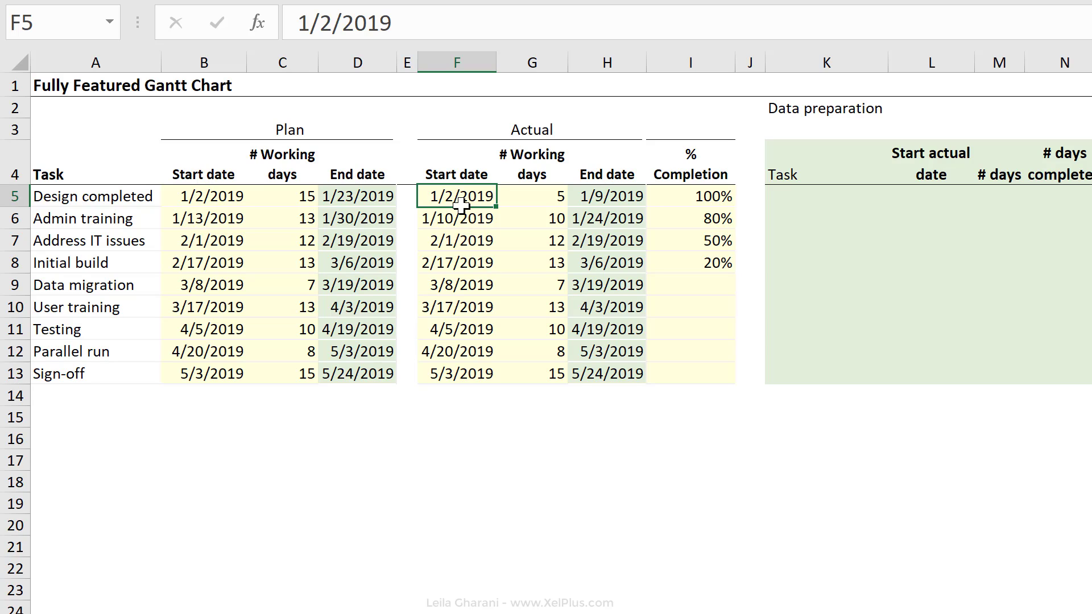
click(522, 200)
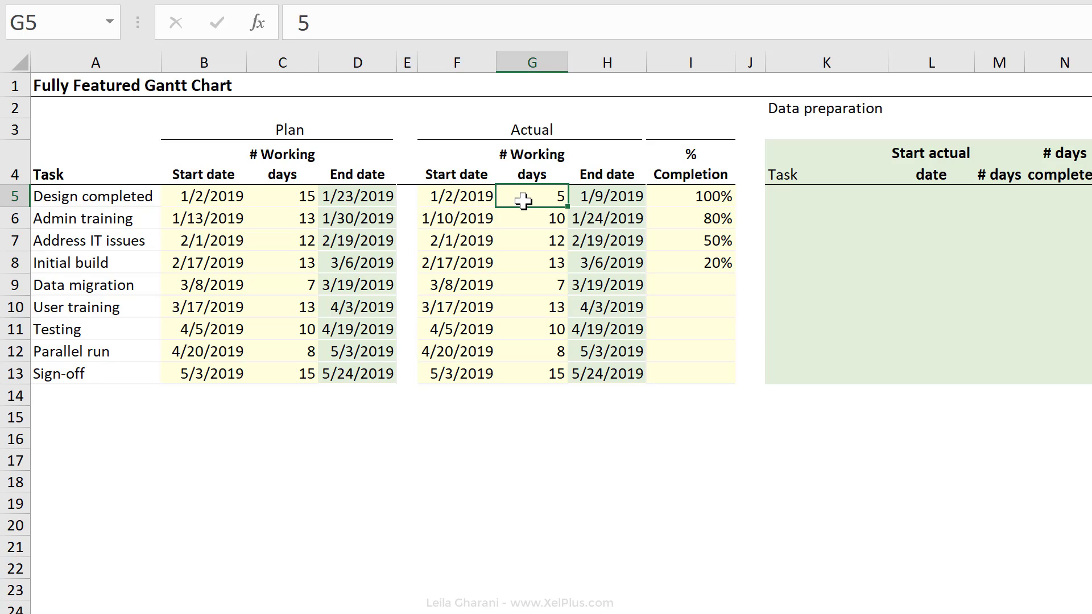
click(611, 200)
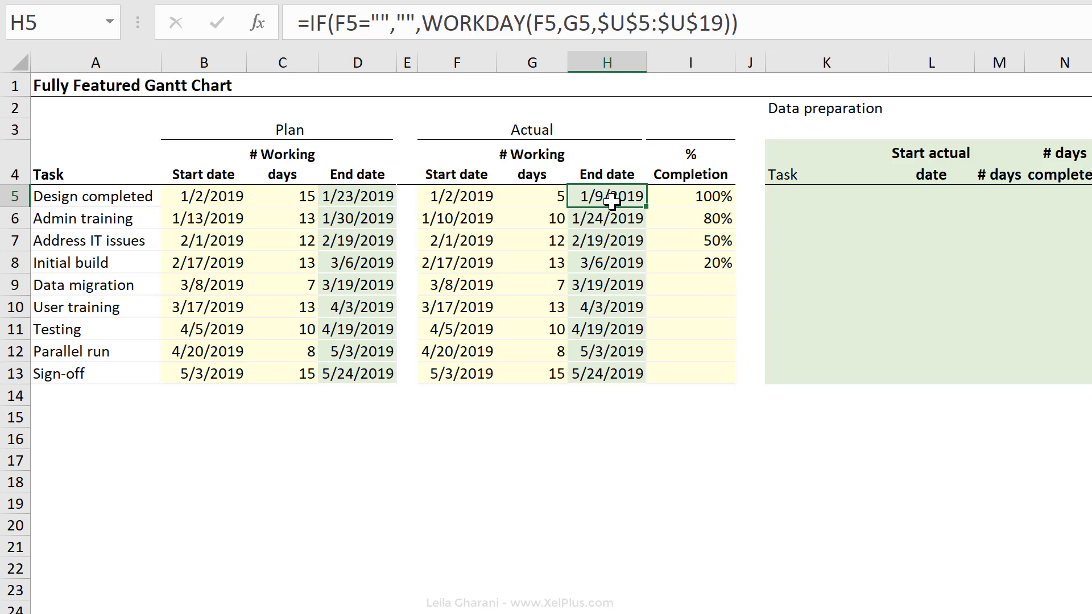
click(686, 201)
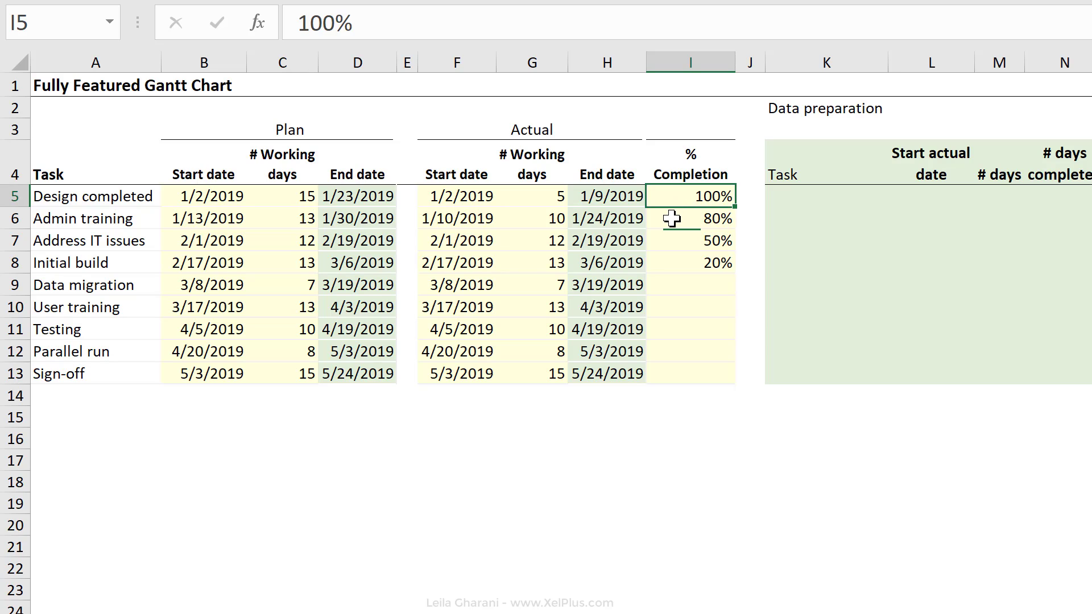
click(672, 219)
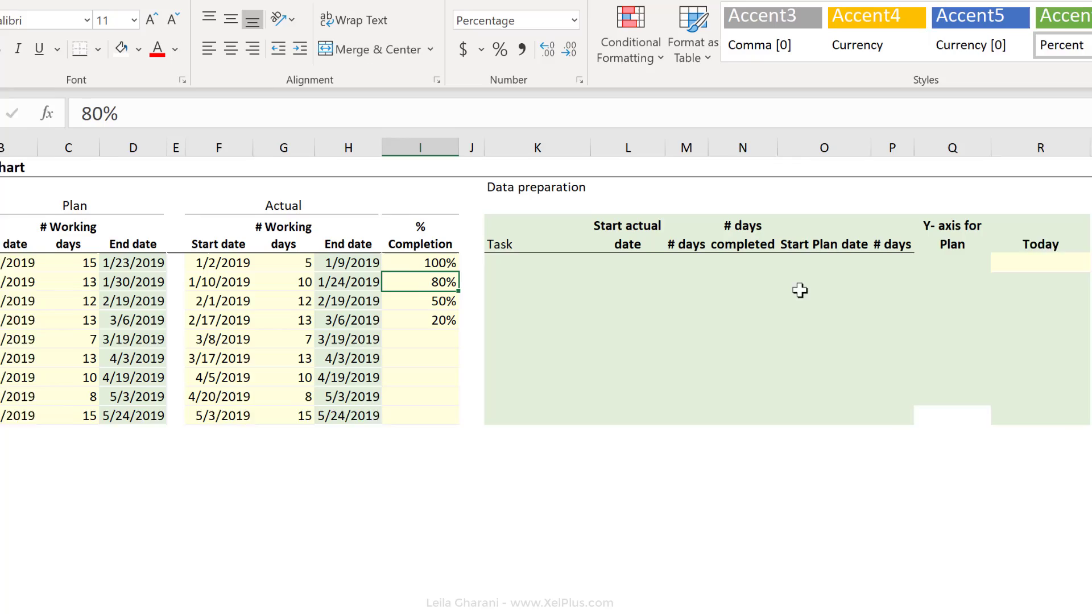
click(1007, 266)
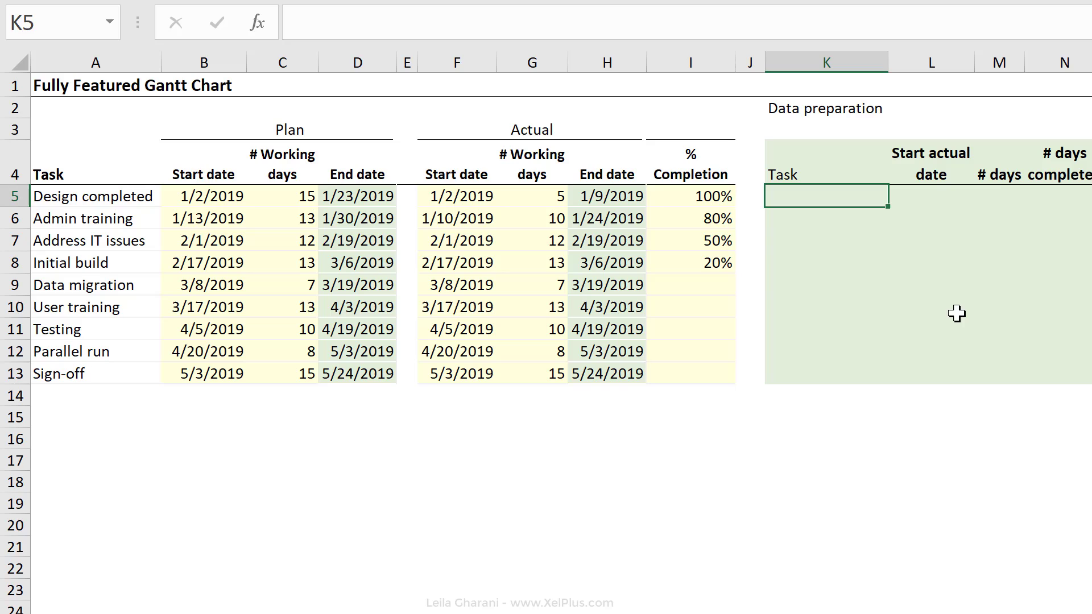
Fill the task names into K5:K13 with =A5
text(=)
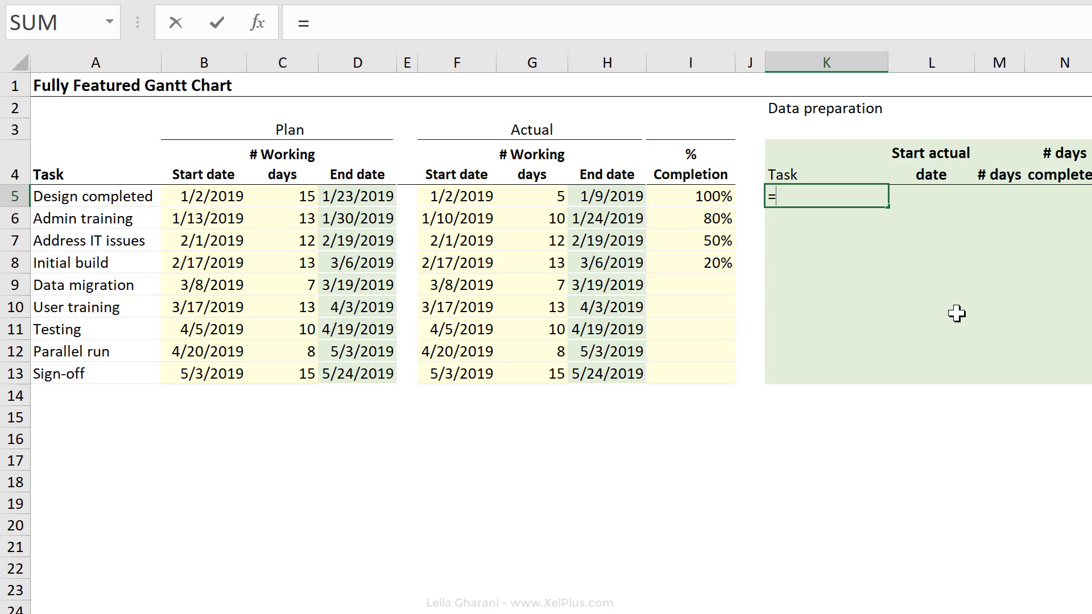
click(80, 194)
key(ctrl+Return)
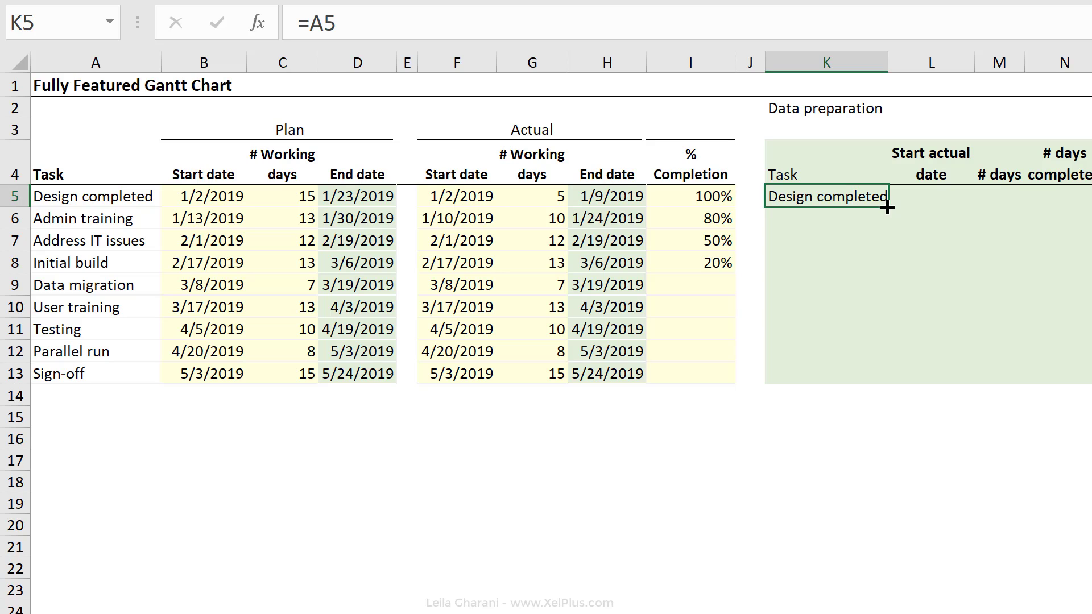
drag(886, 207, 891, 364)
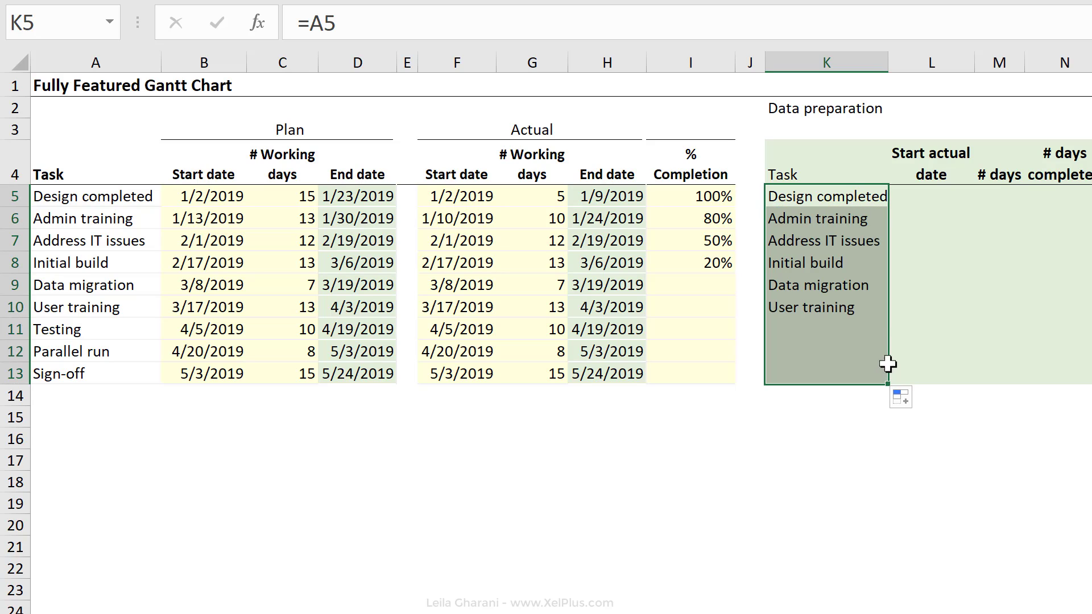
Fill actual start dates into L5:L13 with =F5, without copying formatting
click(914, 197)
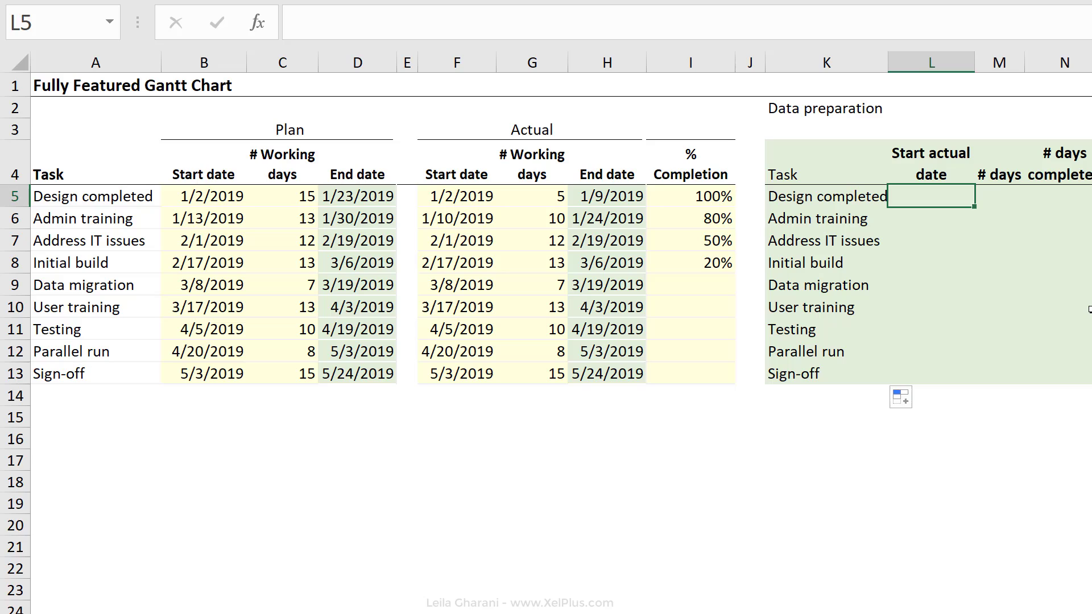
text(=)
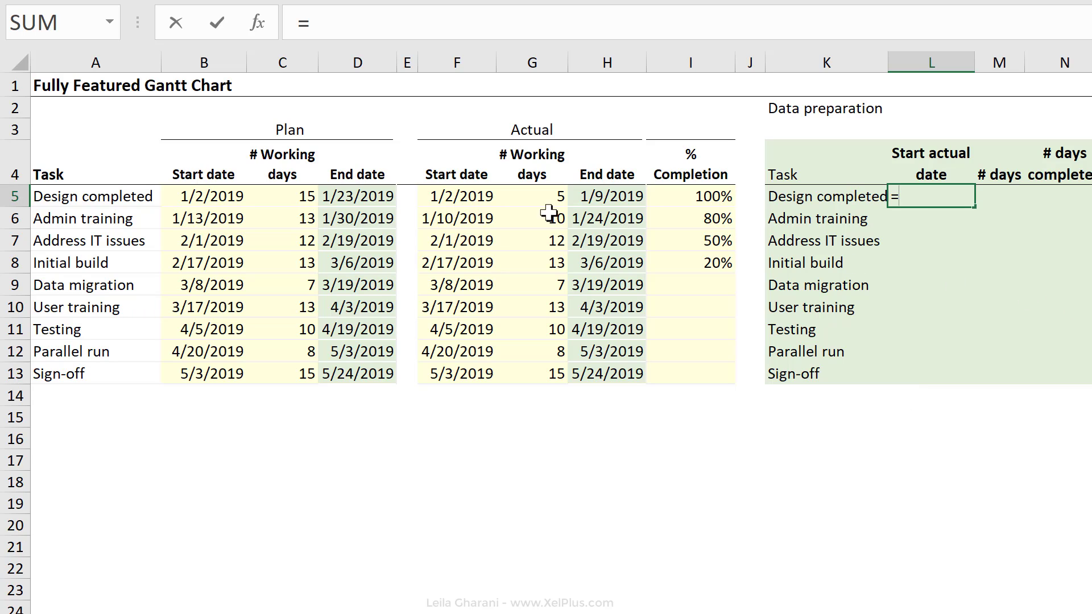
click(477, 197)
key(ctrl+Return)
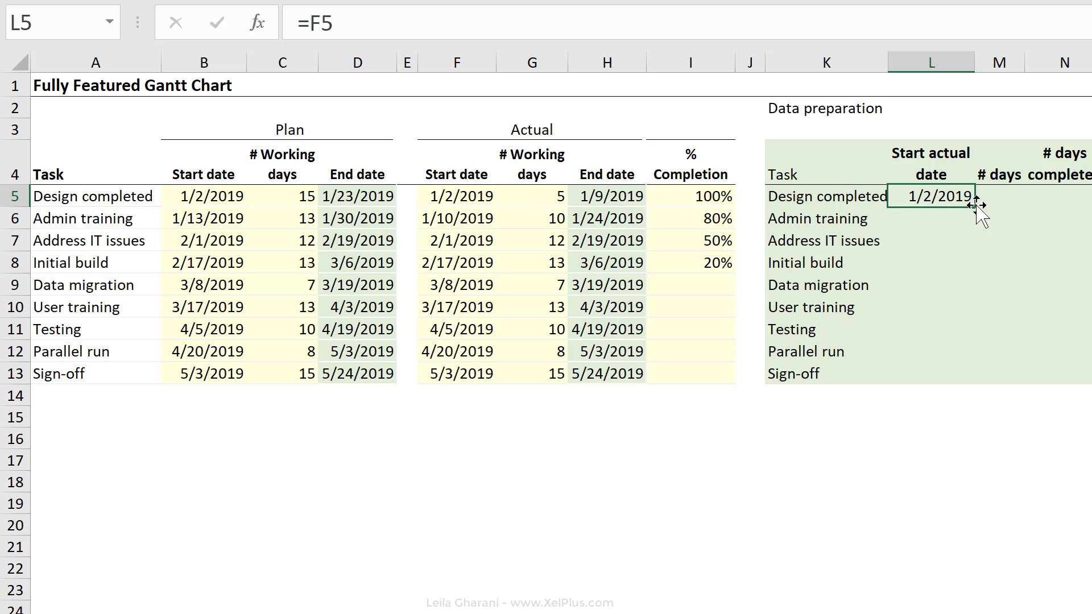
double_click(978, 206)
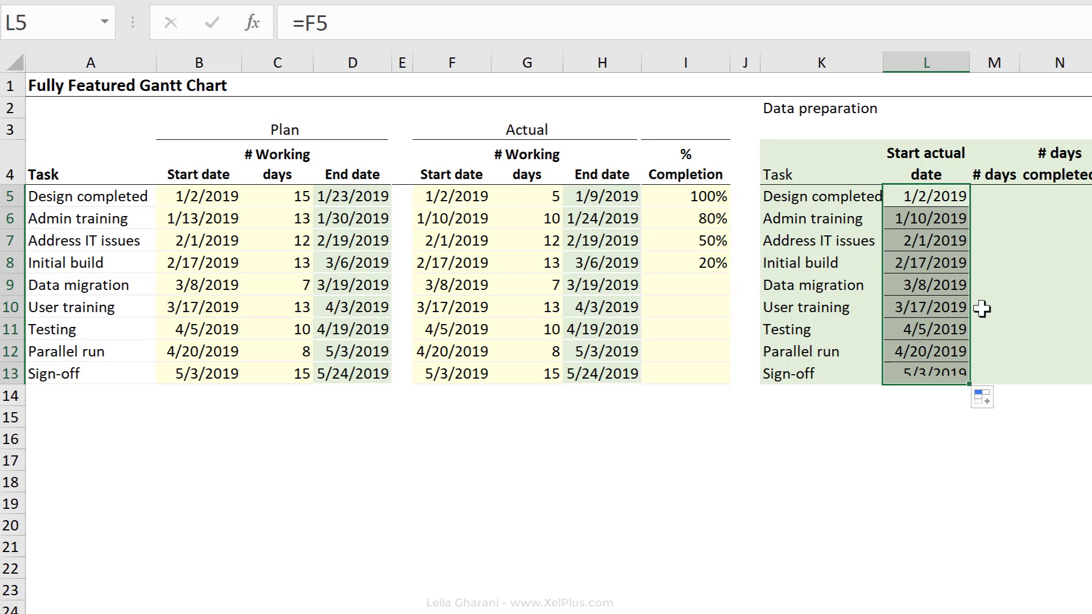
click(999, 401)
click(762, 477)
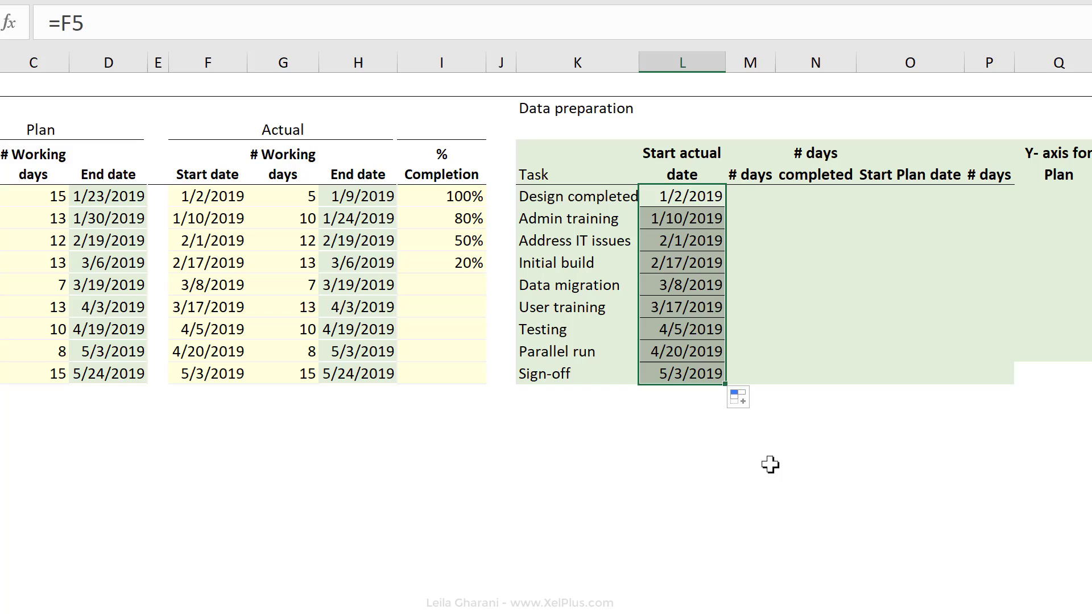
Fill # days into M5:M13 with =H5-F5, giving 7 to 21
click(742, 196)
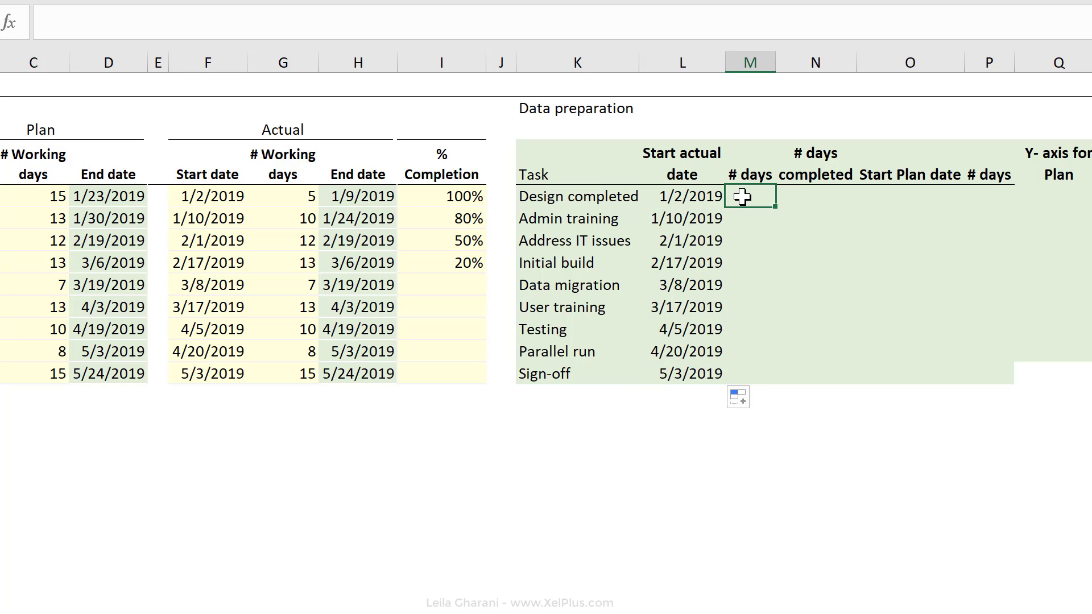
text(=)
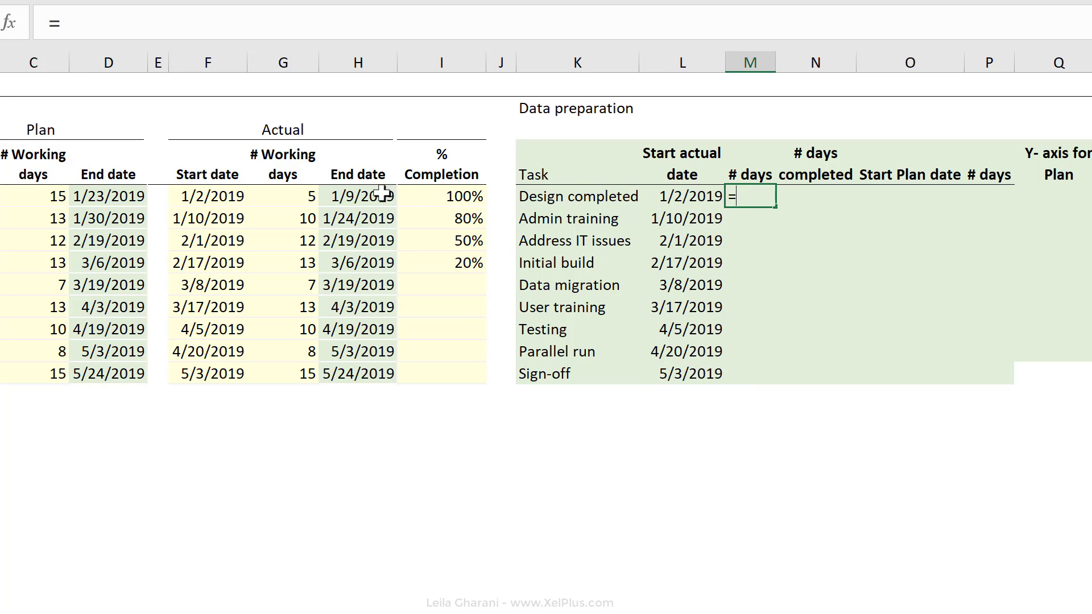
click(360, 193)
text(-)
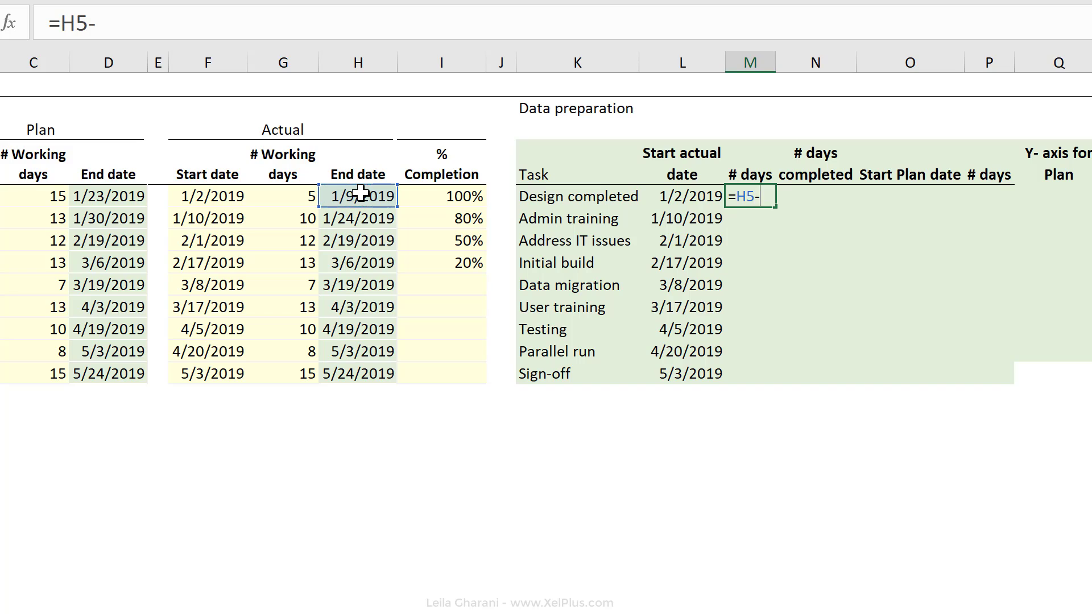
click(211, 196)
key(ctrl+Return)
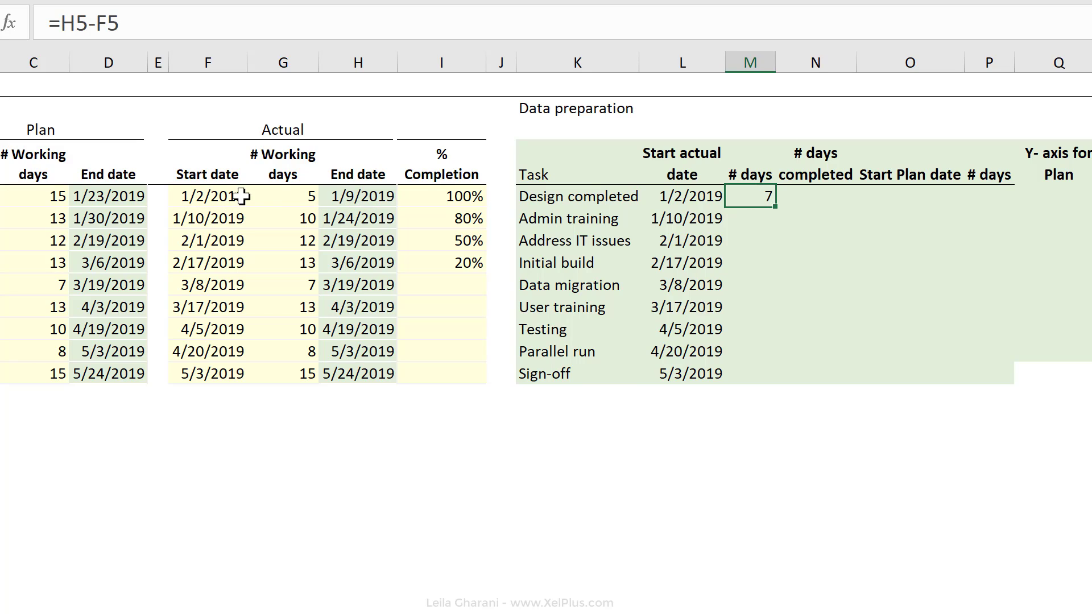
double_click(774, 207)
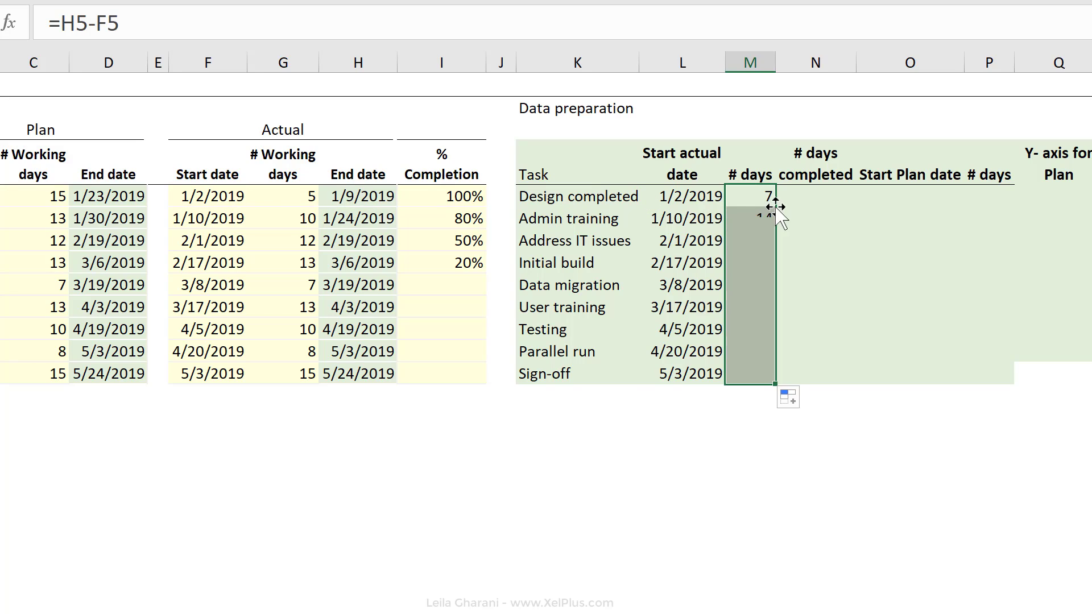
Fill # days completed into N5:N13 with =M5*I5
click(821, 211)
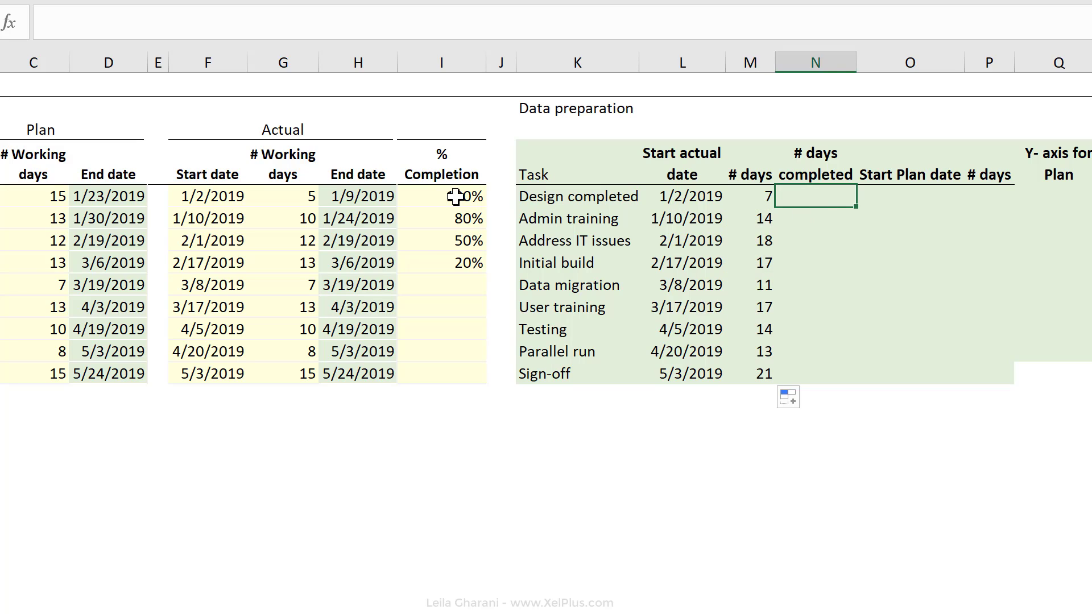
click(749, 196)
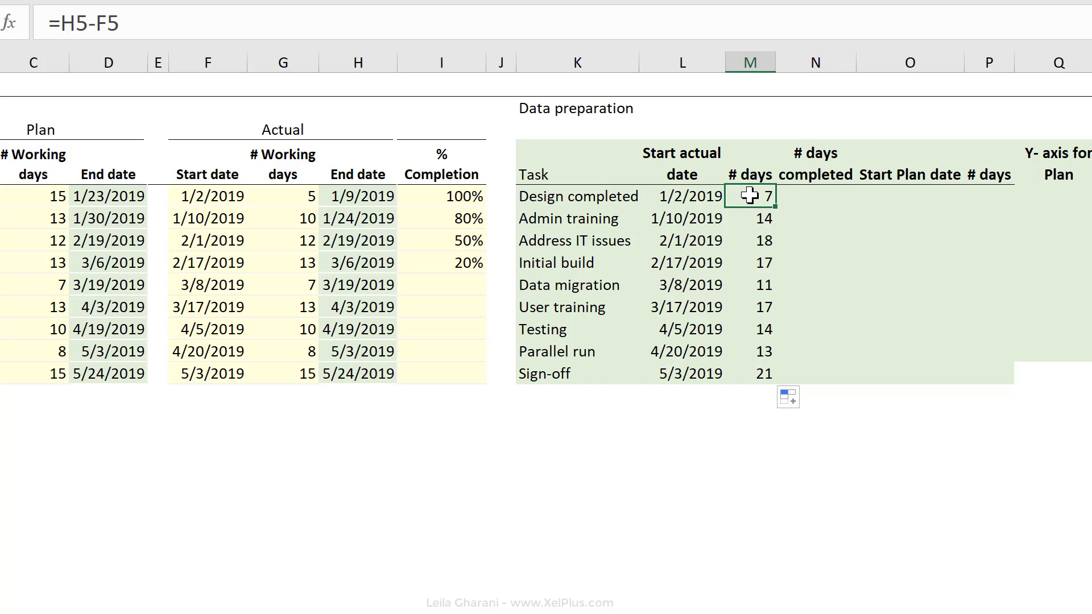
click(787, 200)
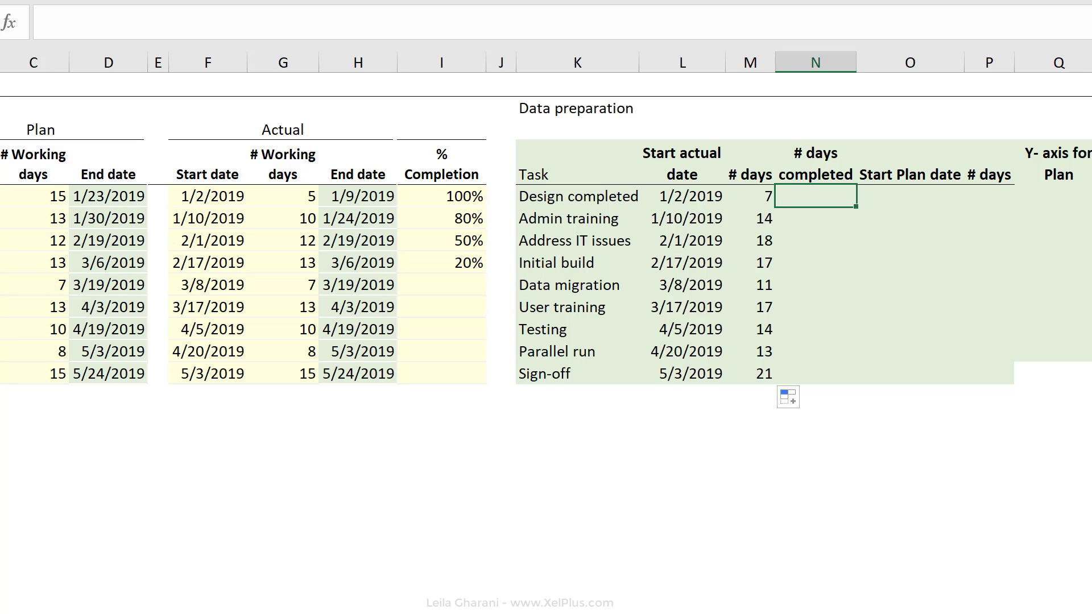
text(=)
click(756, 199)
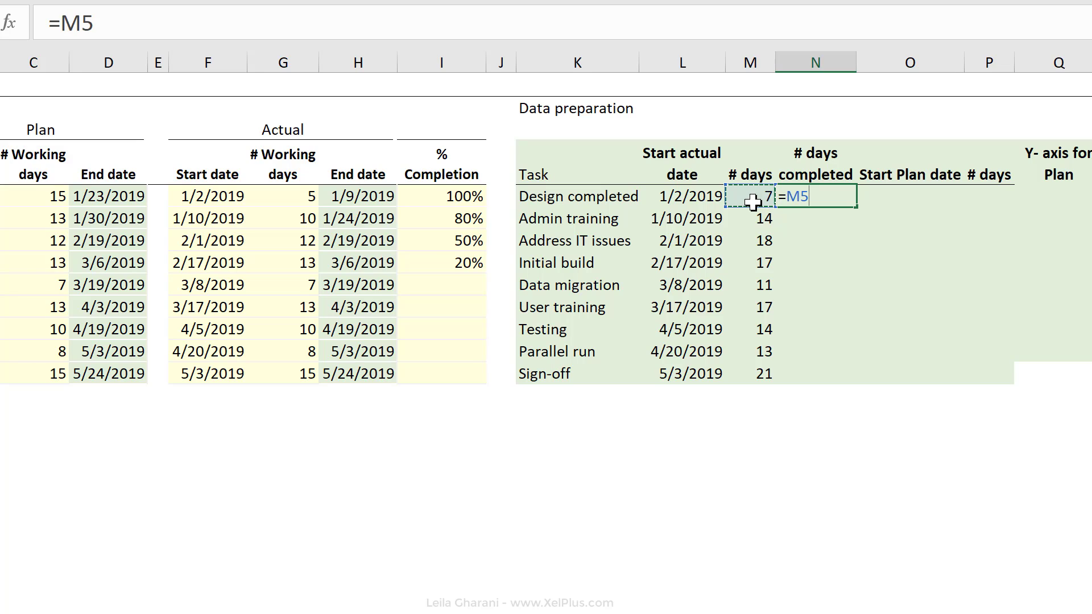
text(*)
click(463, 197)
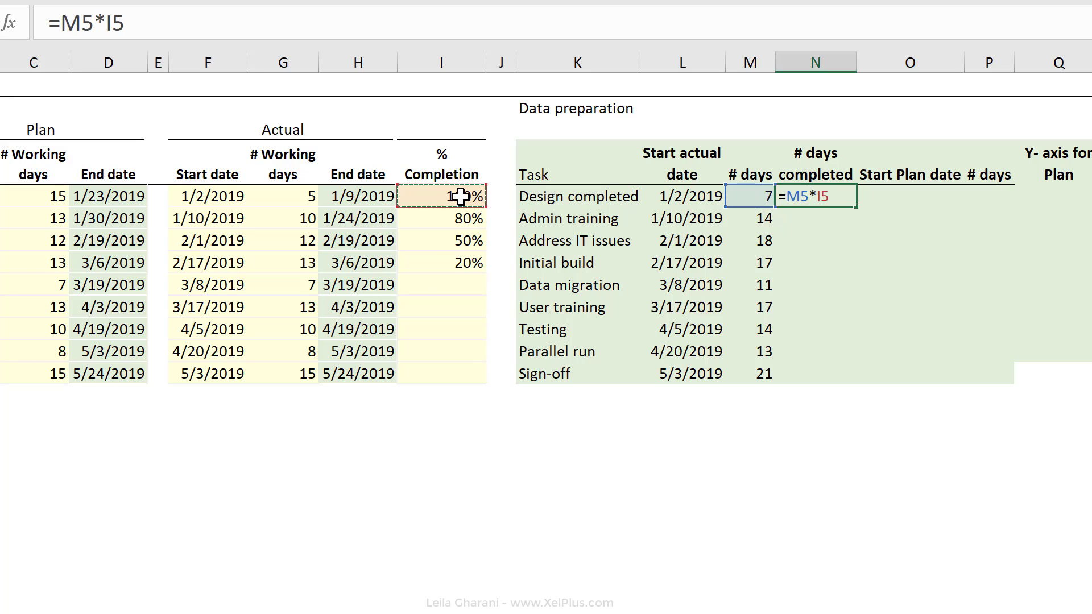
key(ctrl+Return)
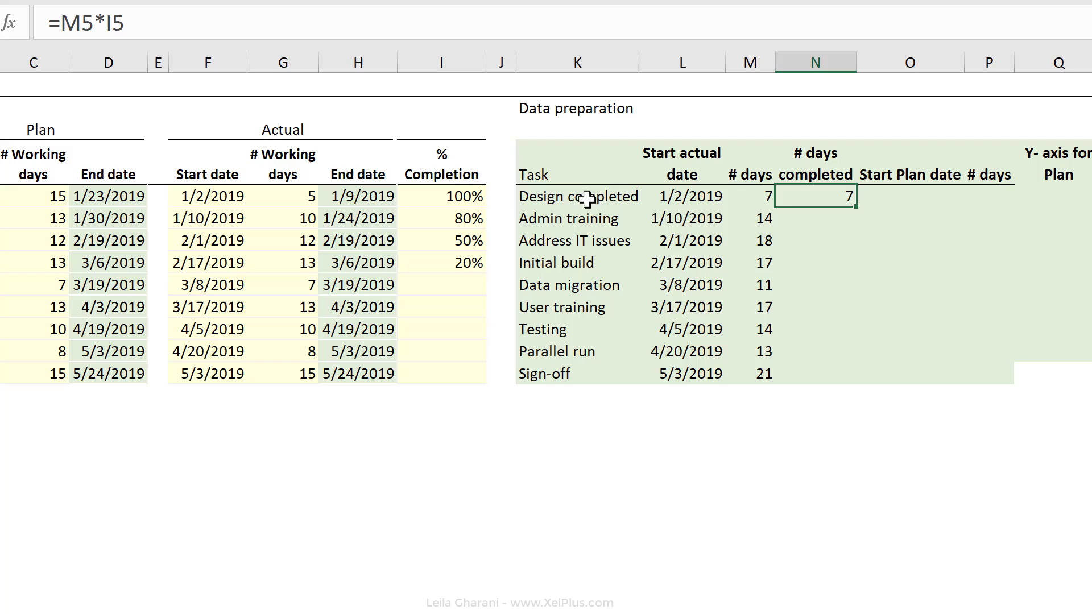
double_click(855, 207)
Fill Start Plan dates into O5:O13 with =B5
click(892, 190)
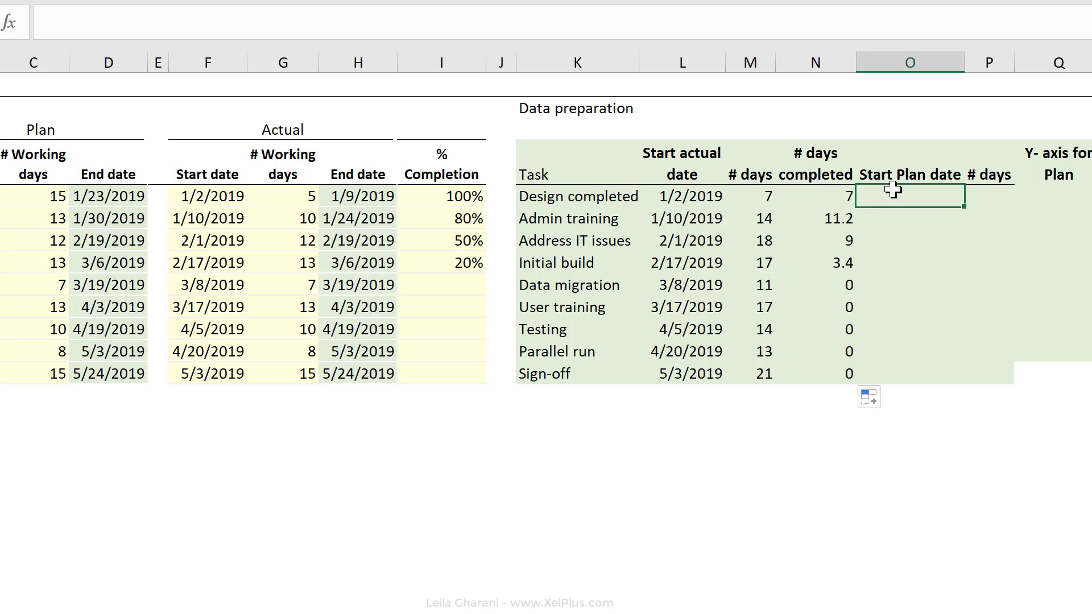
text(=)
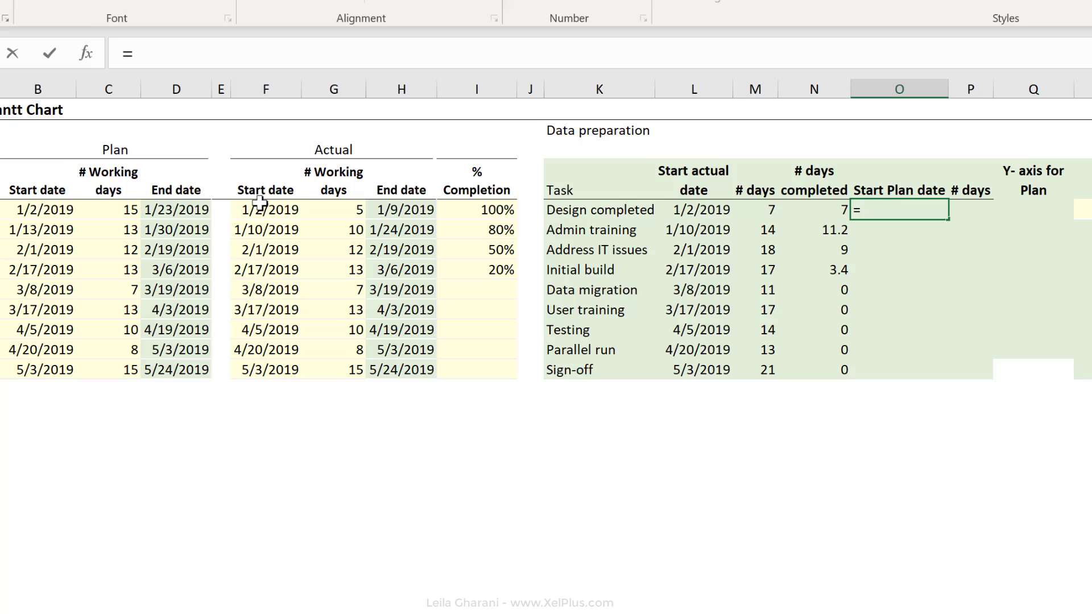
click(31, 206)
key(ctrl+Return)
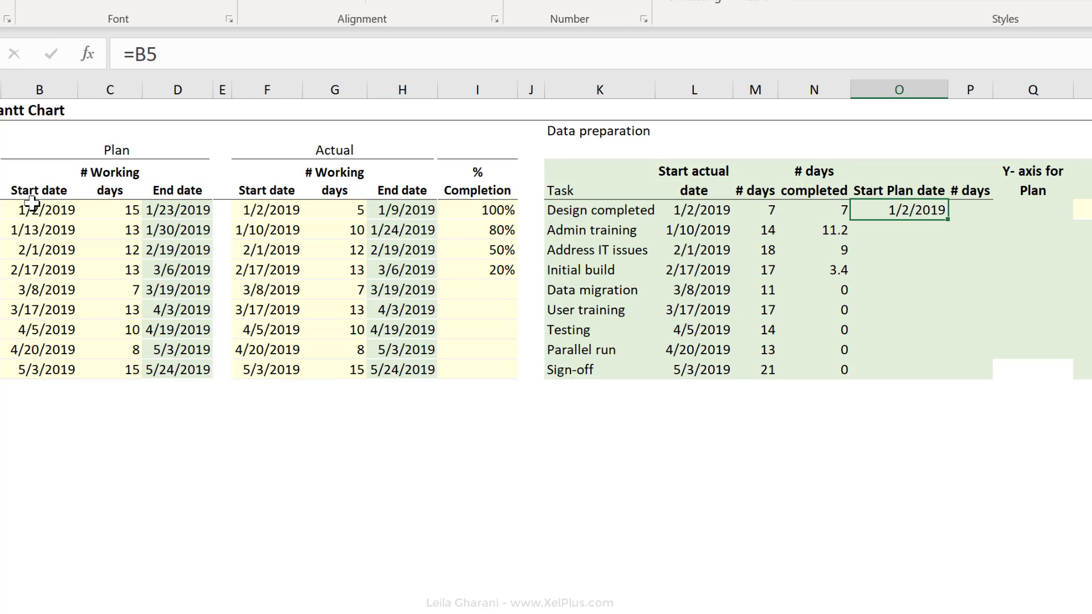
drag(922, 212, 953, 363)
key(F2)
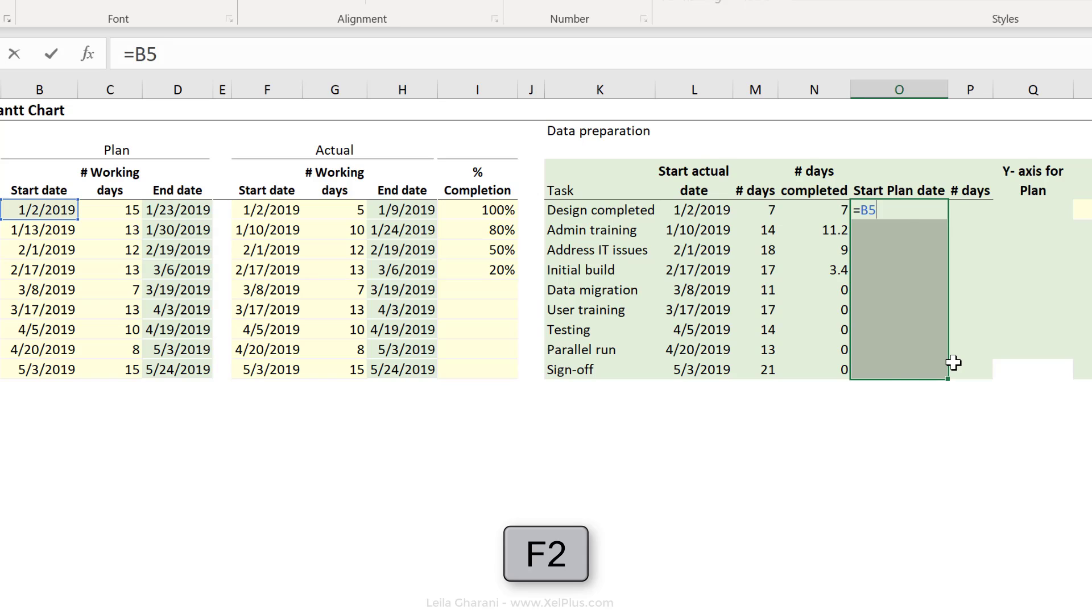
key(ctrl+Return)
Fill plan # days into P5:P13 with =D5-B5, then select the chart data columns
click(972, 210)
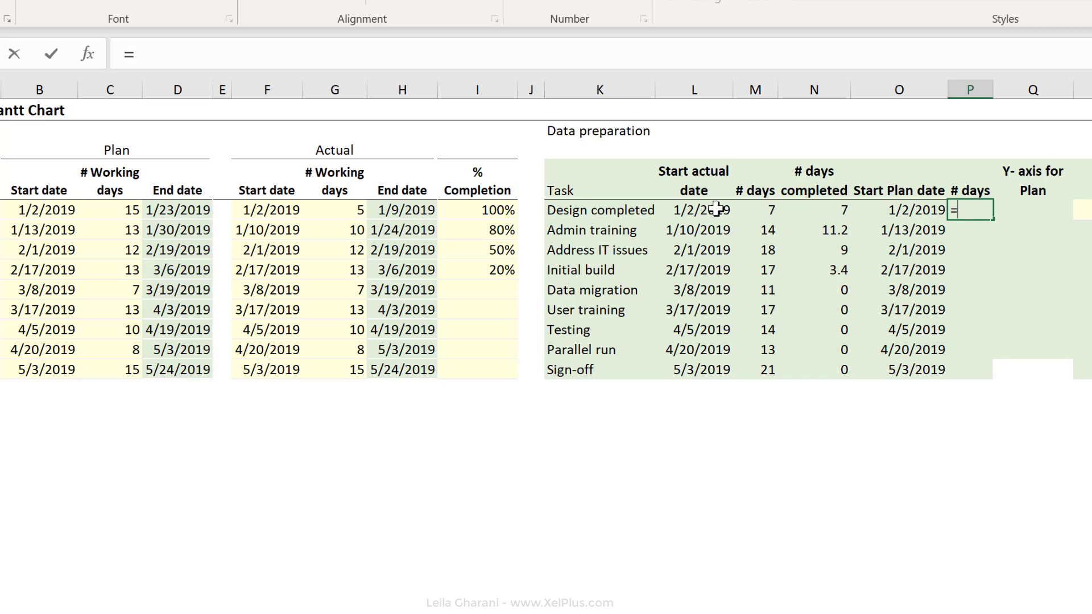
click(172, 206)
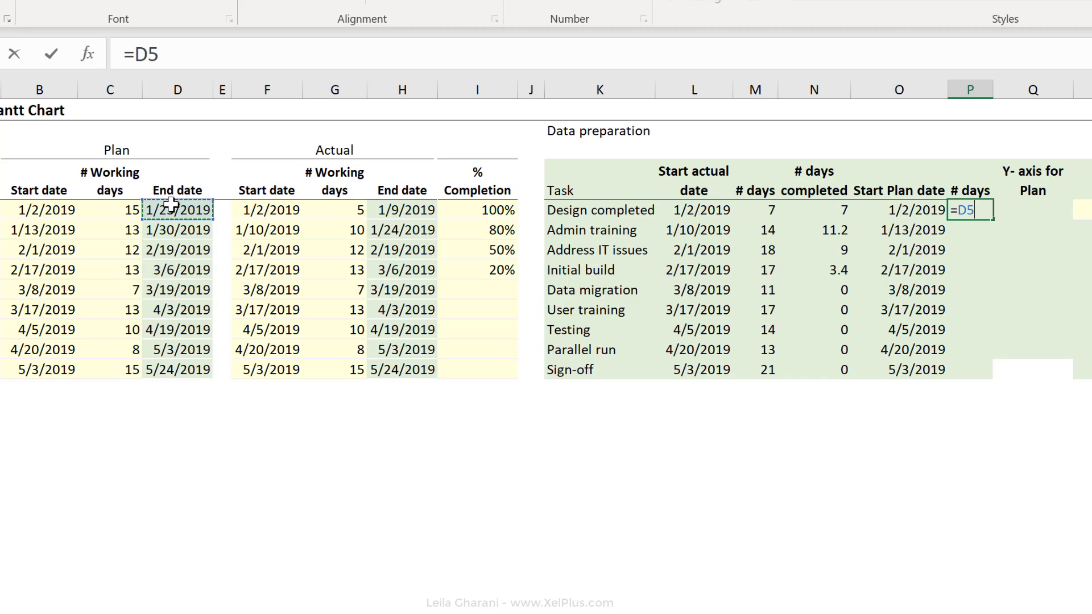
text(-)
click(48, 209)
key(ctrl+Return)
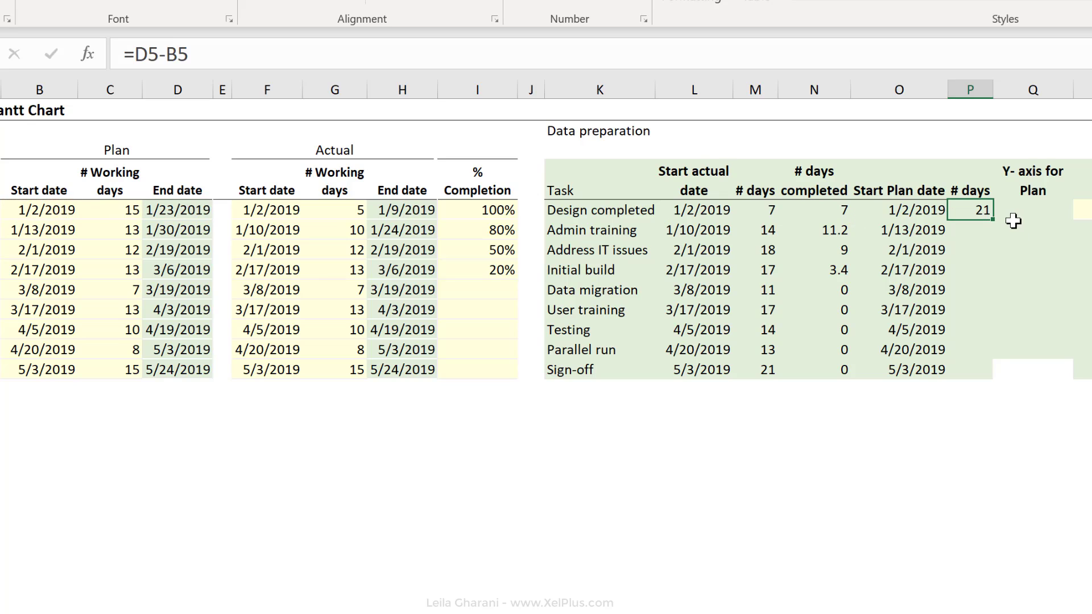
double_click(993, 218)
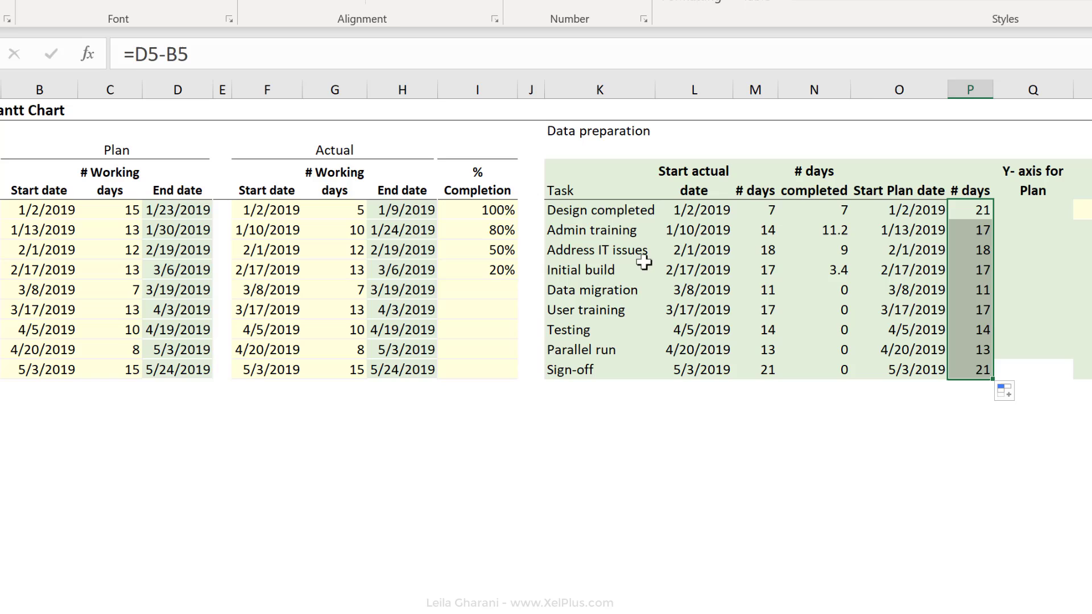
click(631, 248)
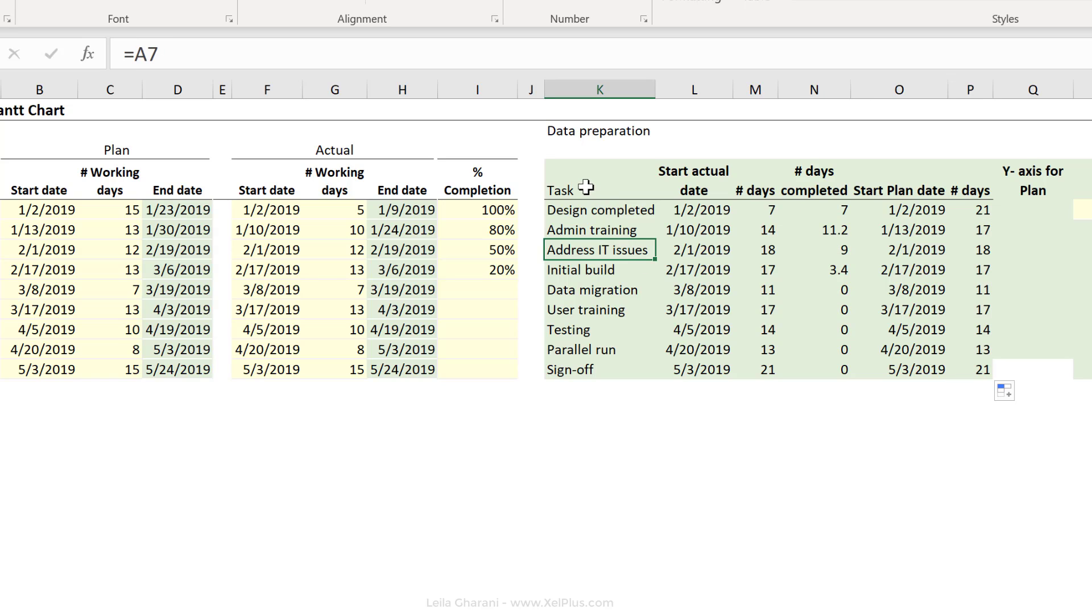
drag(585, 187, 767, 368)
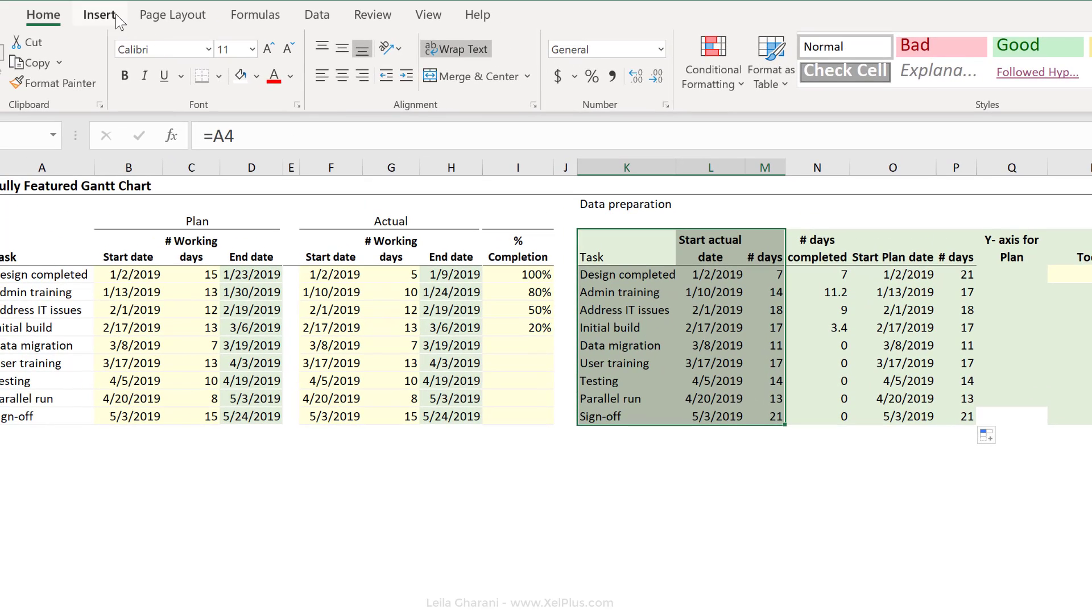
click(114, 13)
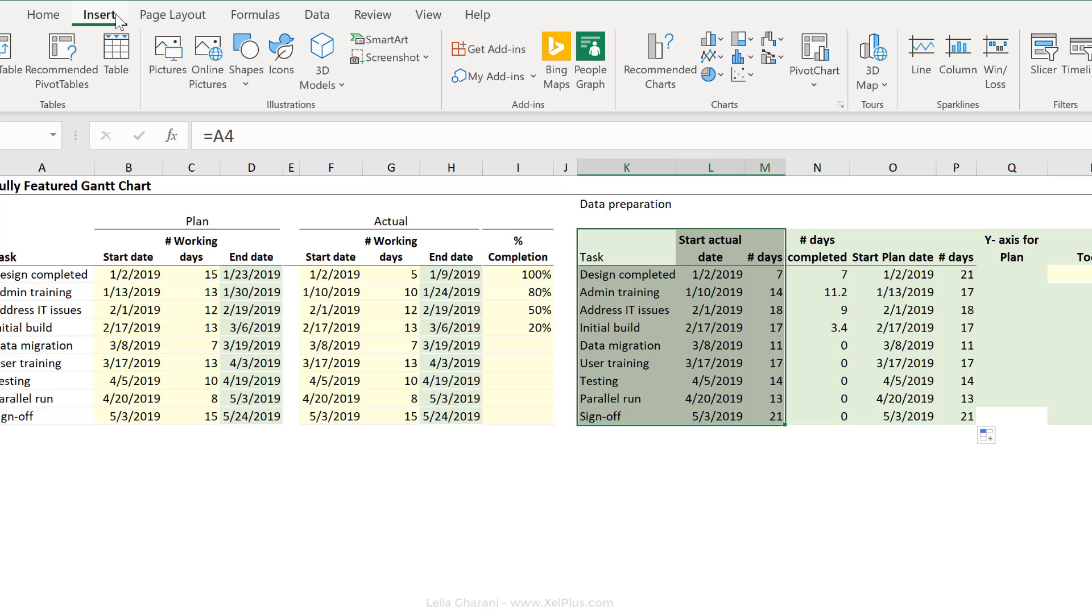
click(720, 39)
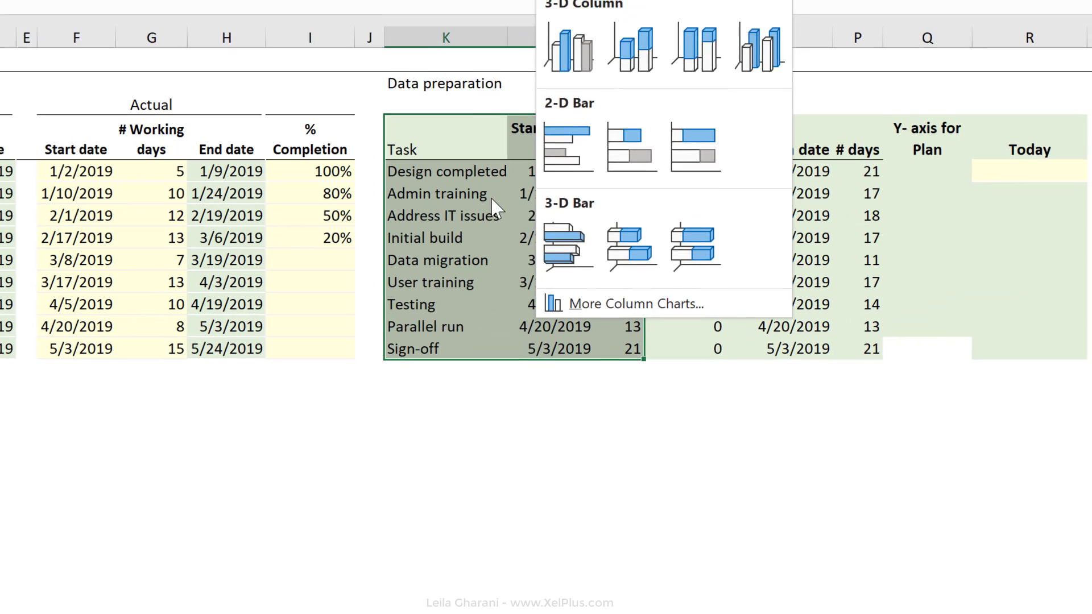
key(Escape)
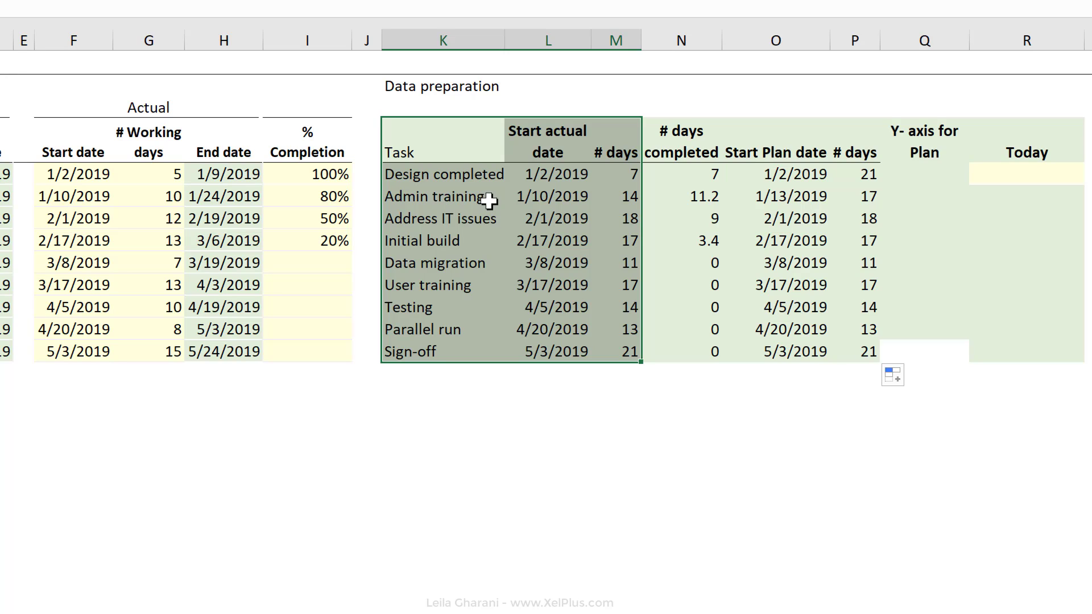
drag(554, 174, 557, 352)
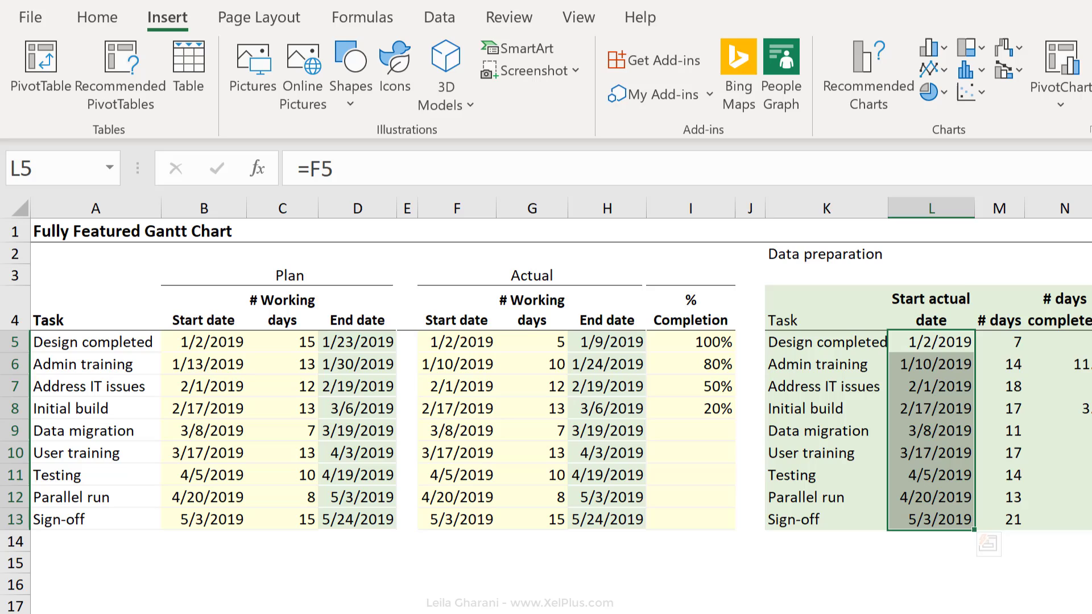
Format the actual start dates in L5:L13 as General numbers
click(97, 16)
click(870, 59)
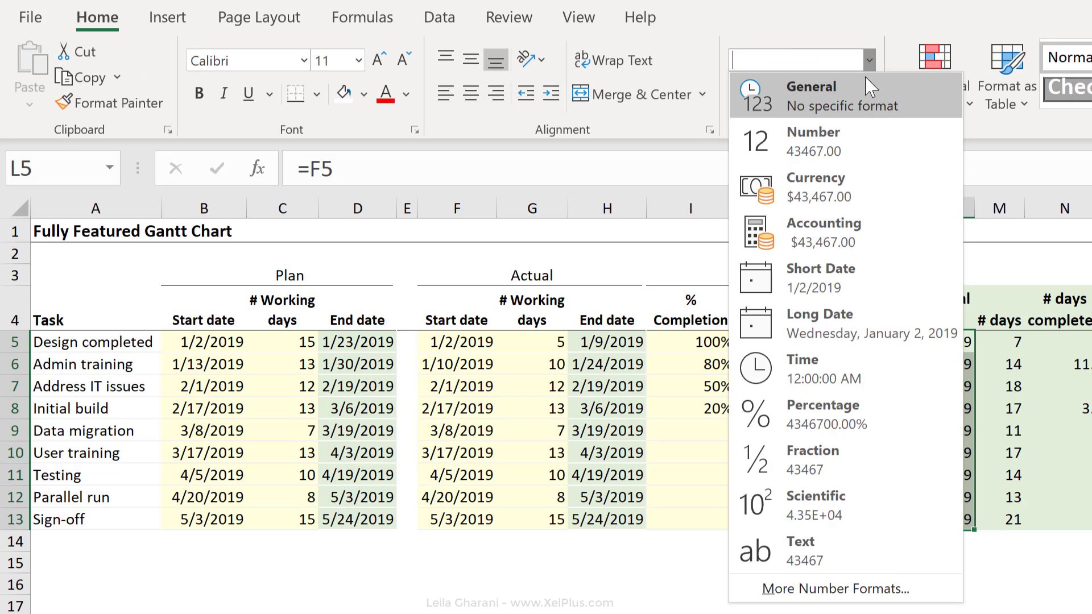
click(842, 94)
Insert a 2-D stacked bar chart of K4:M13 and move it below the tables
drag(825, 310, 1001, 520)
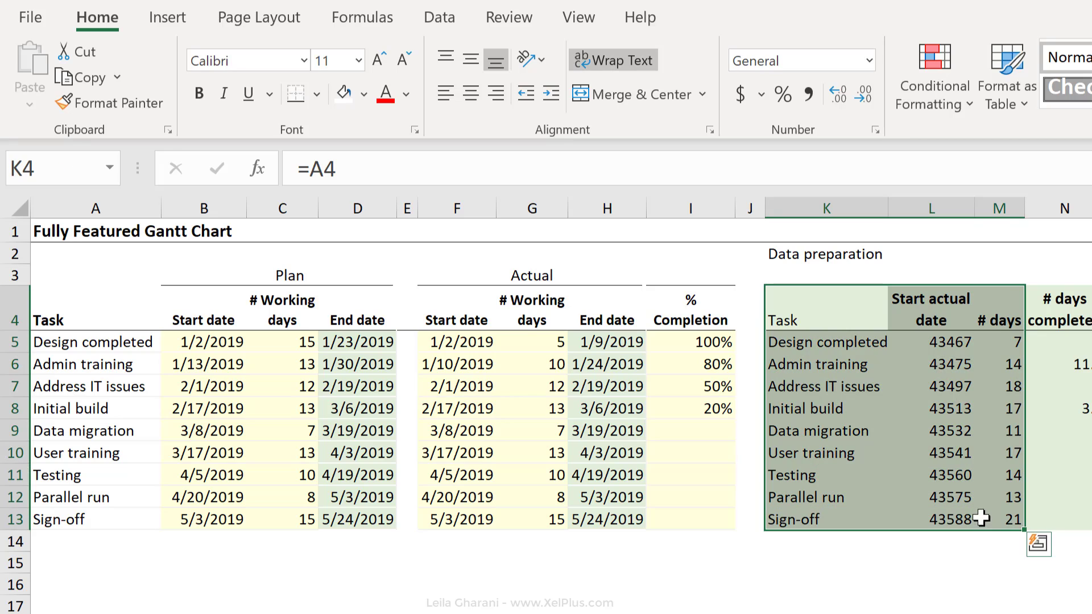
click(168, 17)
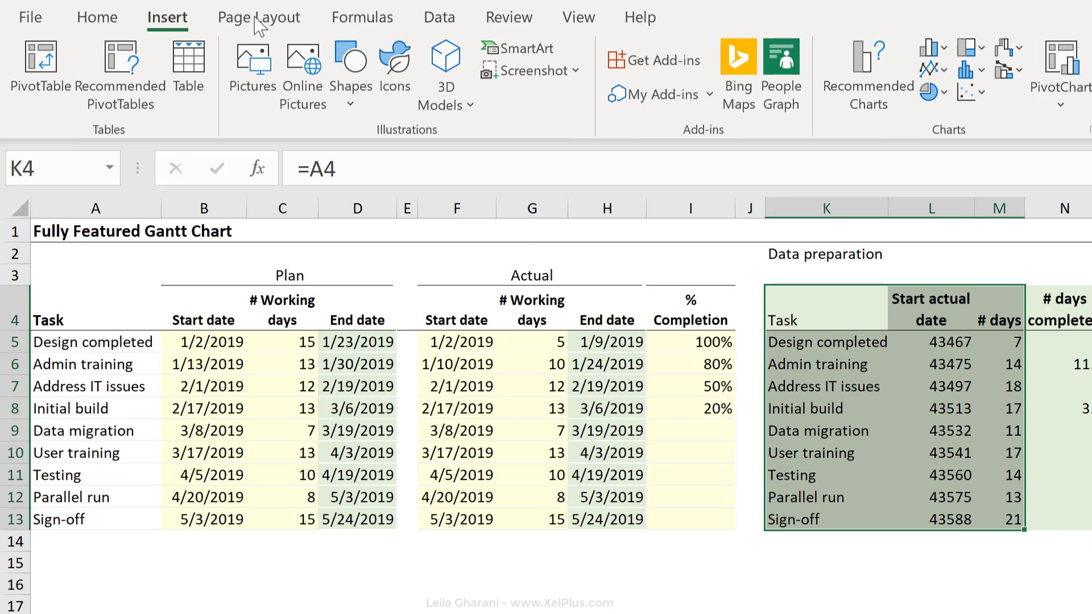
click(930, 48)
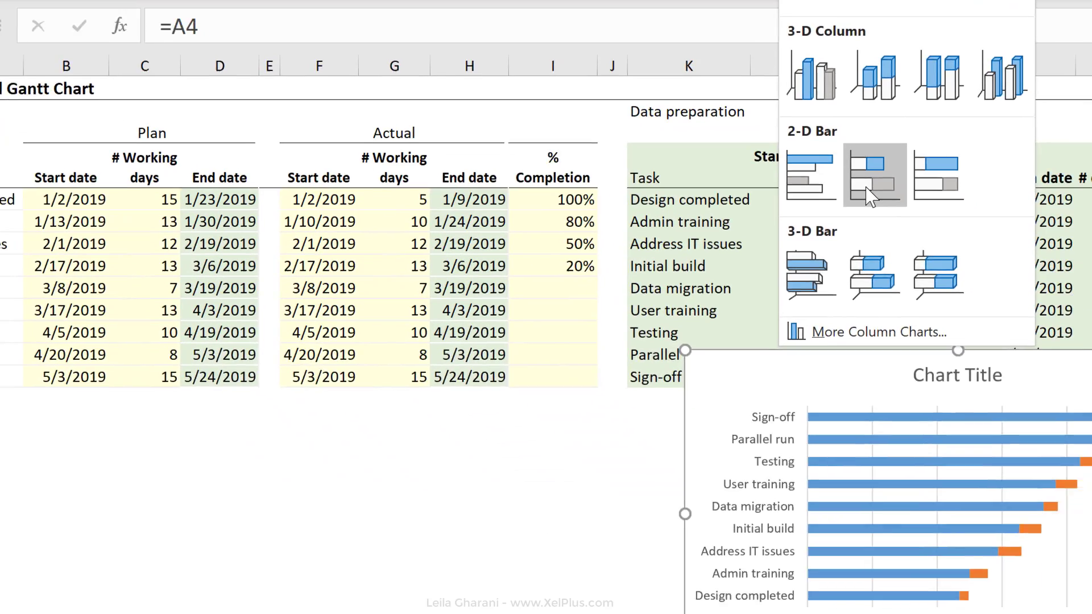
click(1004, 336)
drag(1006, 514, 577, 587)
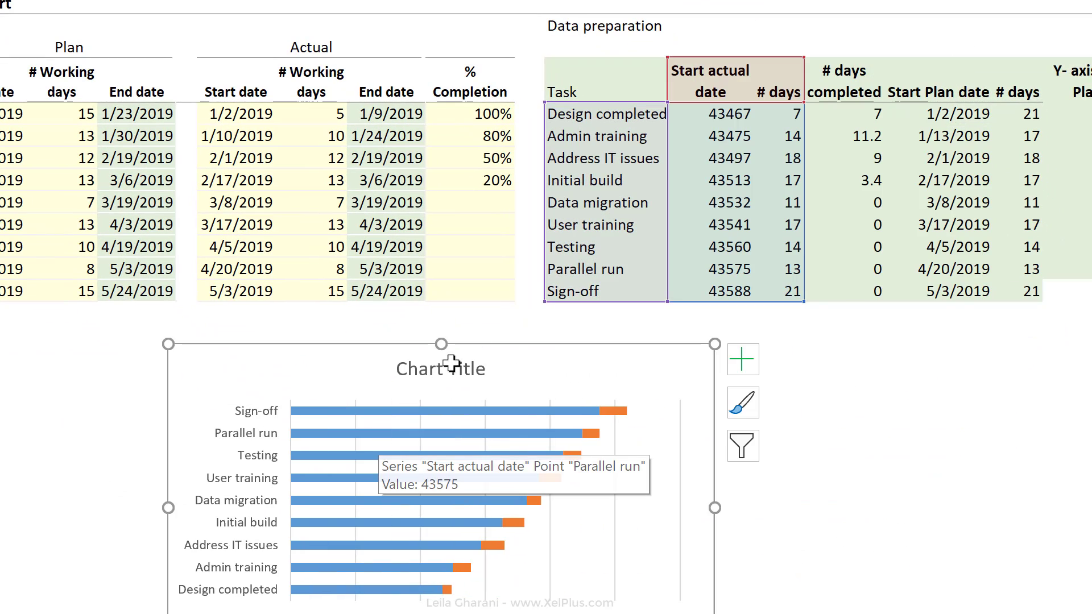
Return the L5:L13 start values to Short Date format
drag(707, 114, 702, 289)
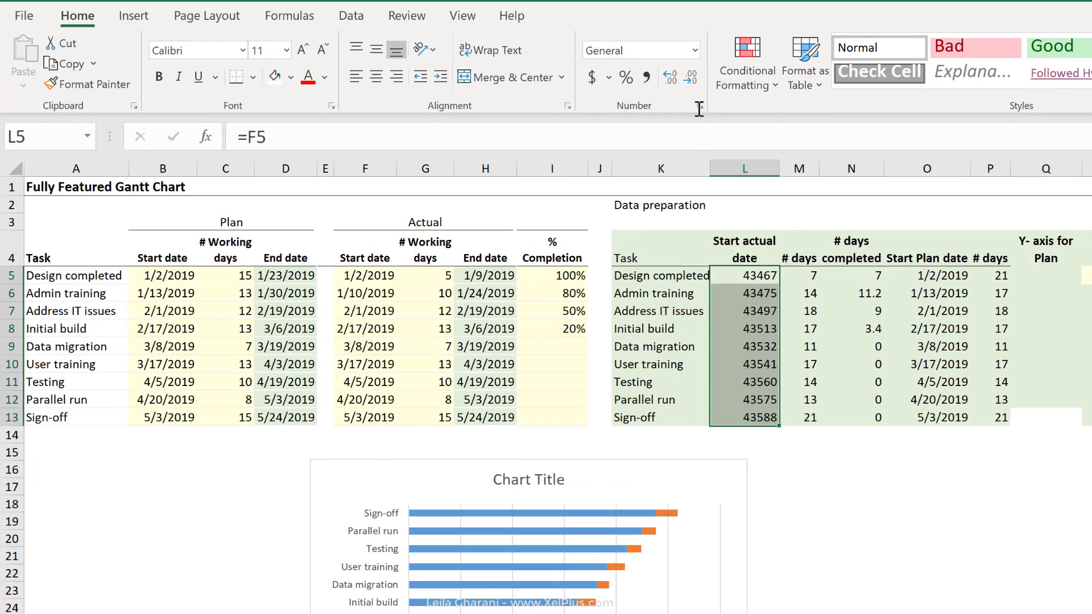
click(695, 50)
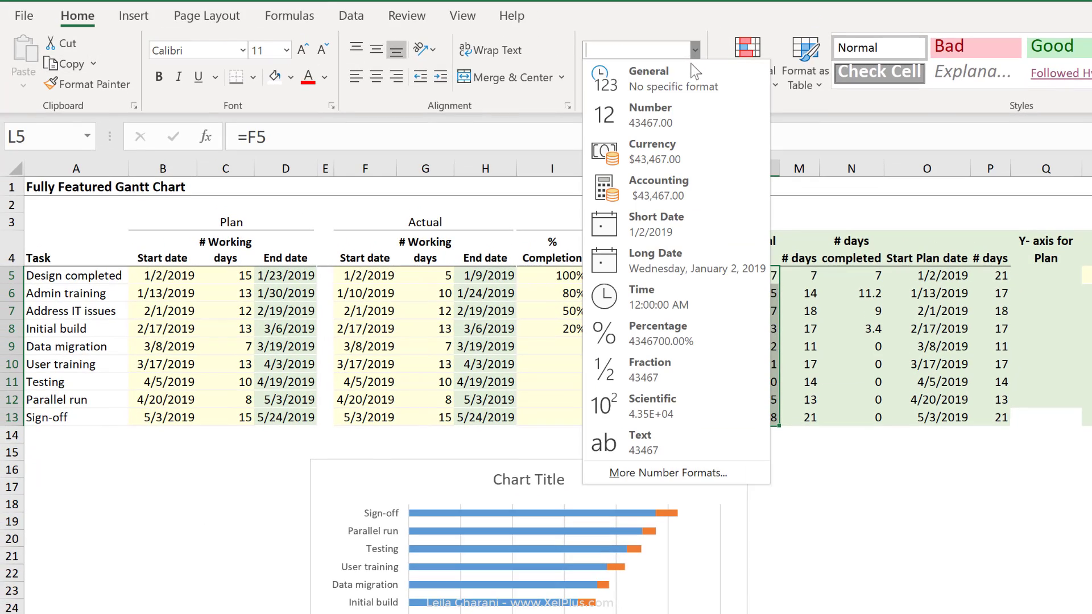
click(687, 212)
Select the blue Start actual date bar series in the chart
click(586, 512)
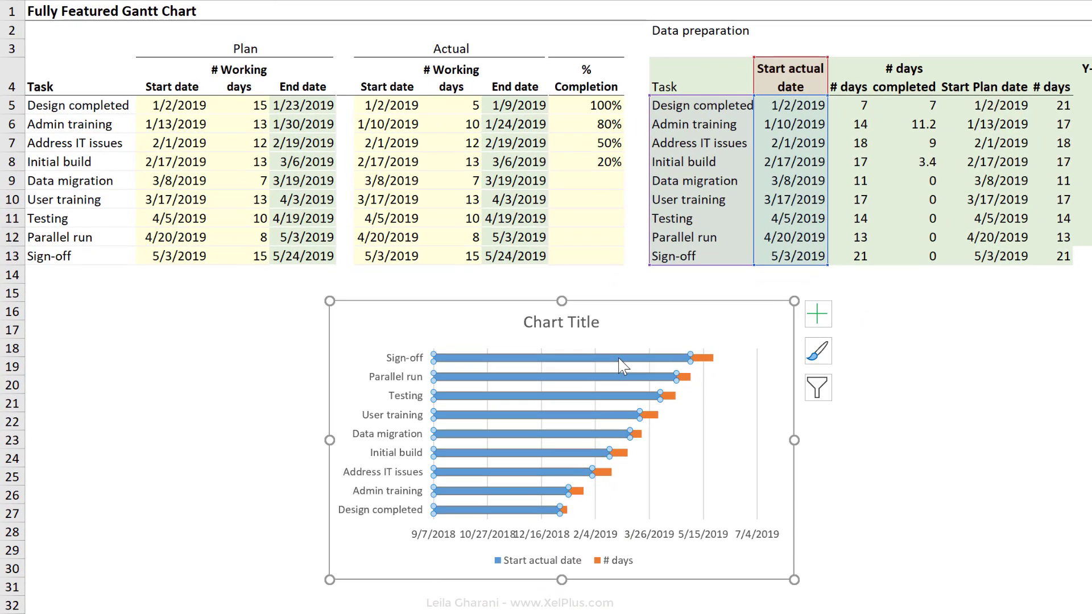
click(705, 356)
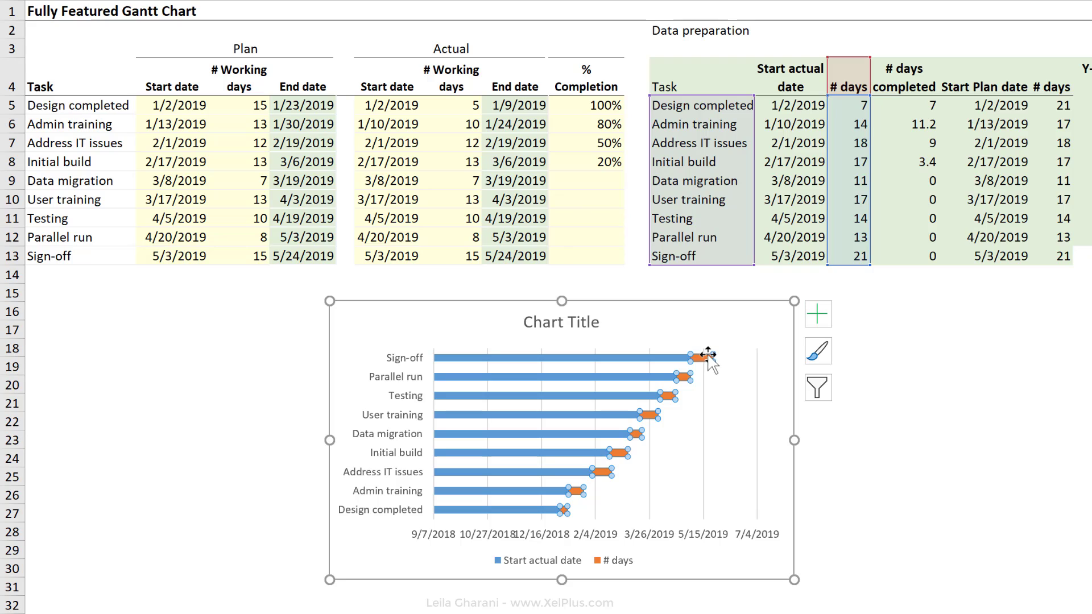
mouse_move(711, 360)
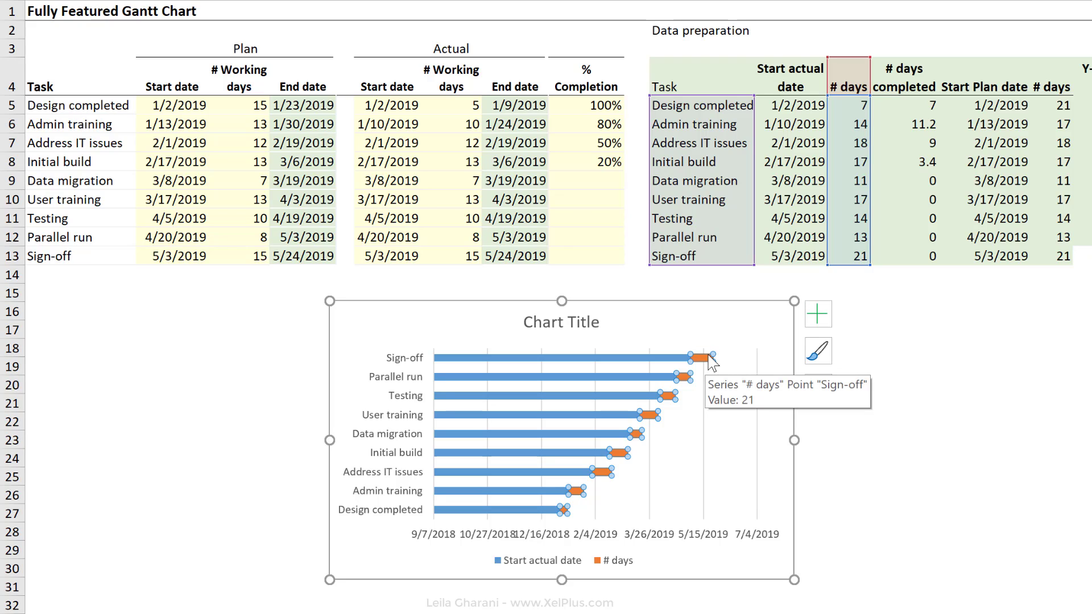
click(626, 359)
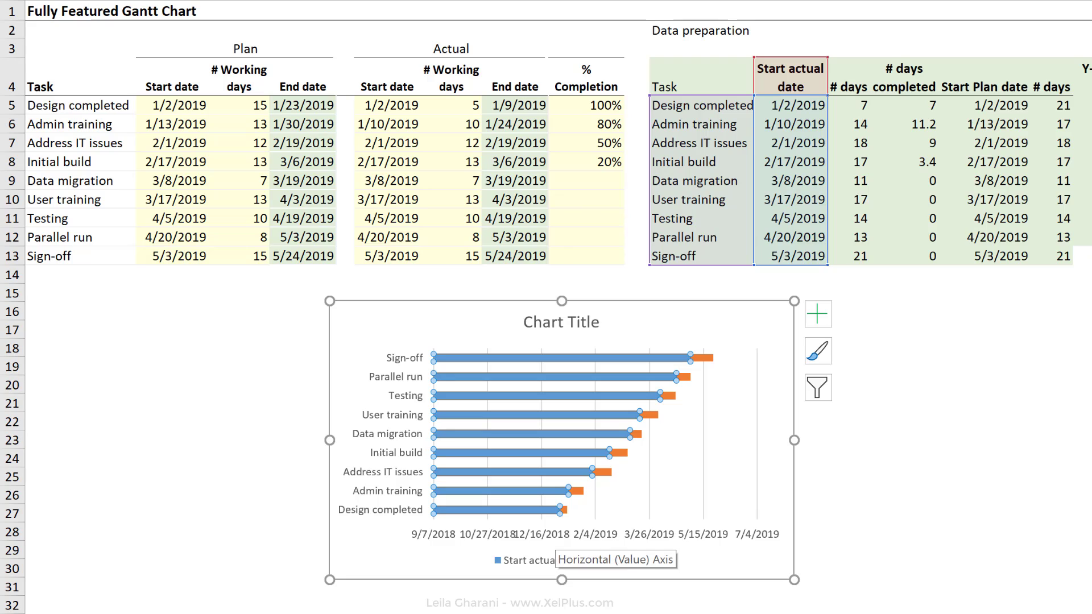
Reverse the task order on the vertical category axis
click(546, 535)
click(398, 472)
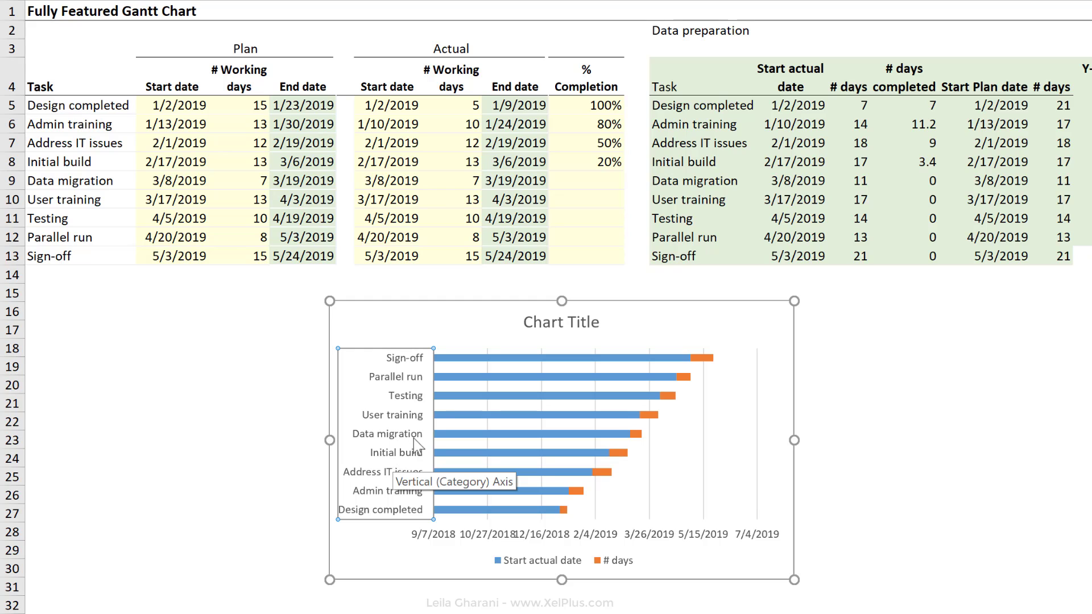
key(ctrl+1)
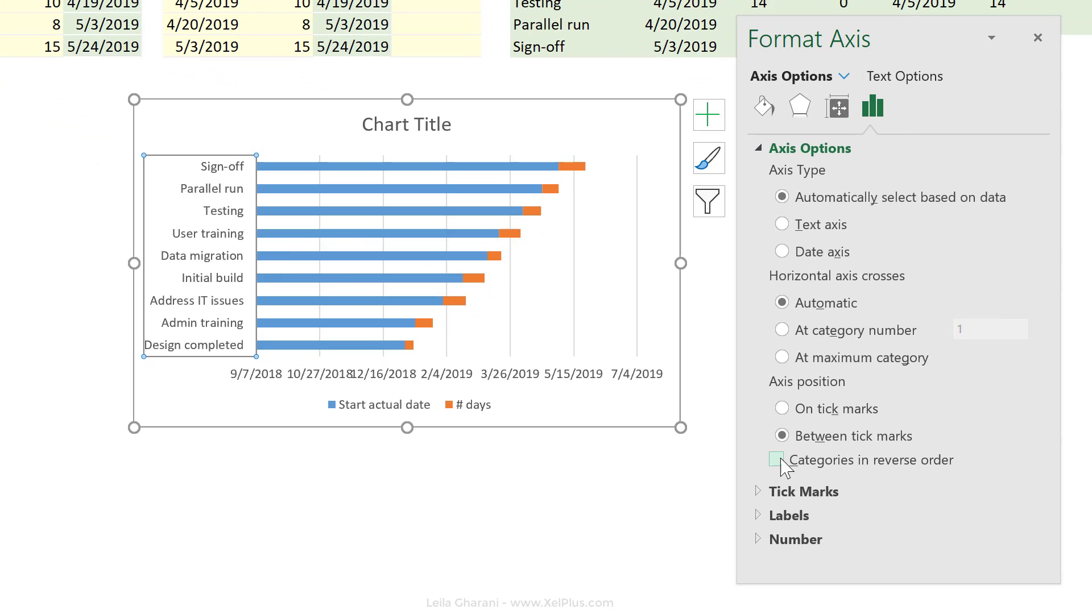
click(777, 461)
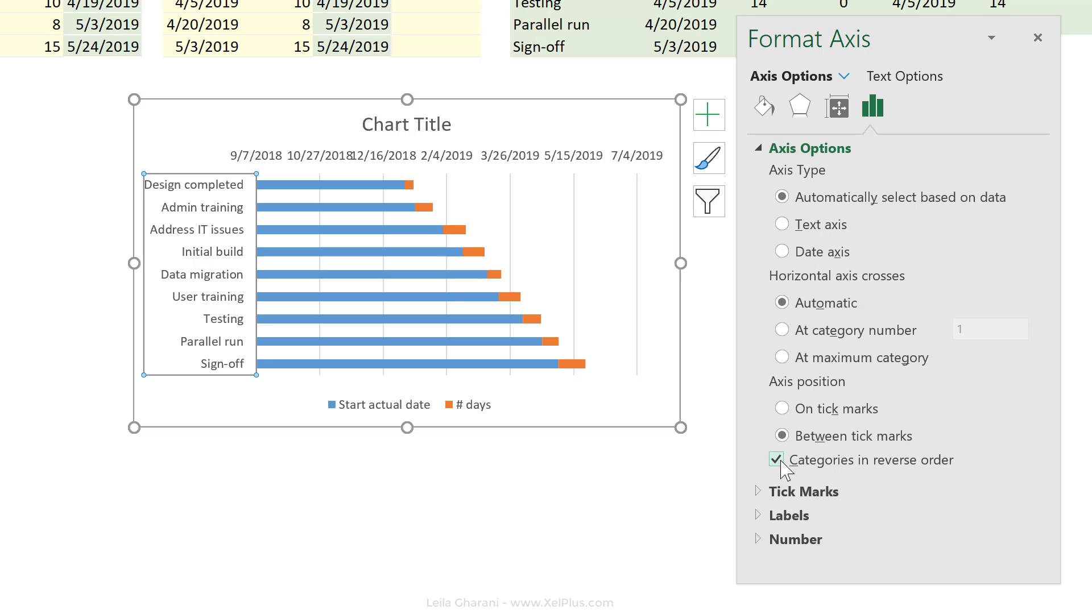
Set the Start actual date series to No fill
click(452, 297)
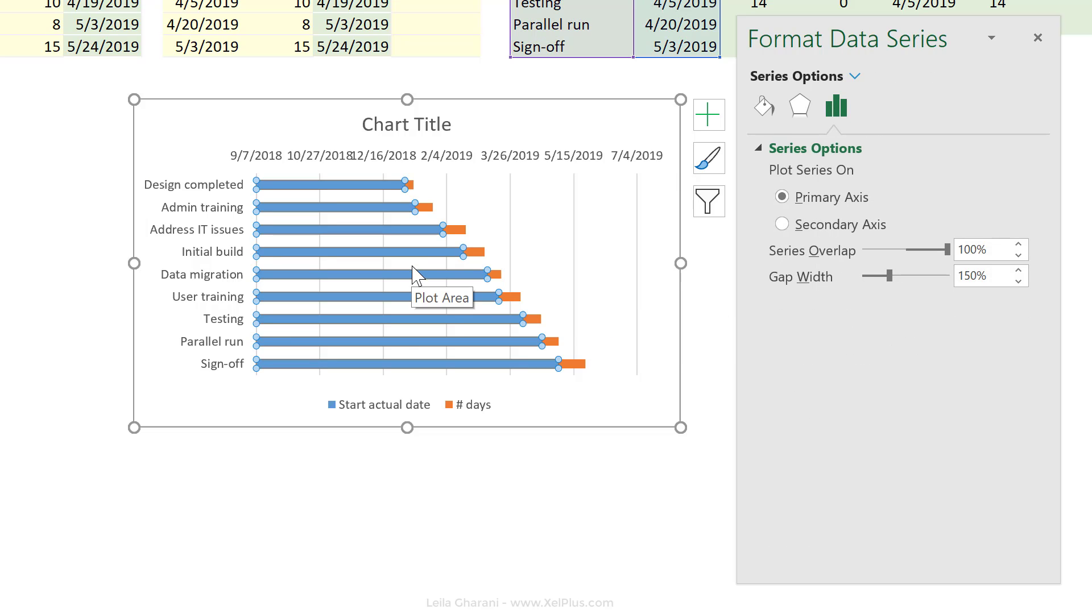
click(766, 114)
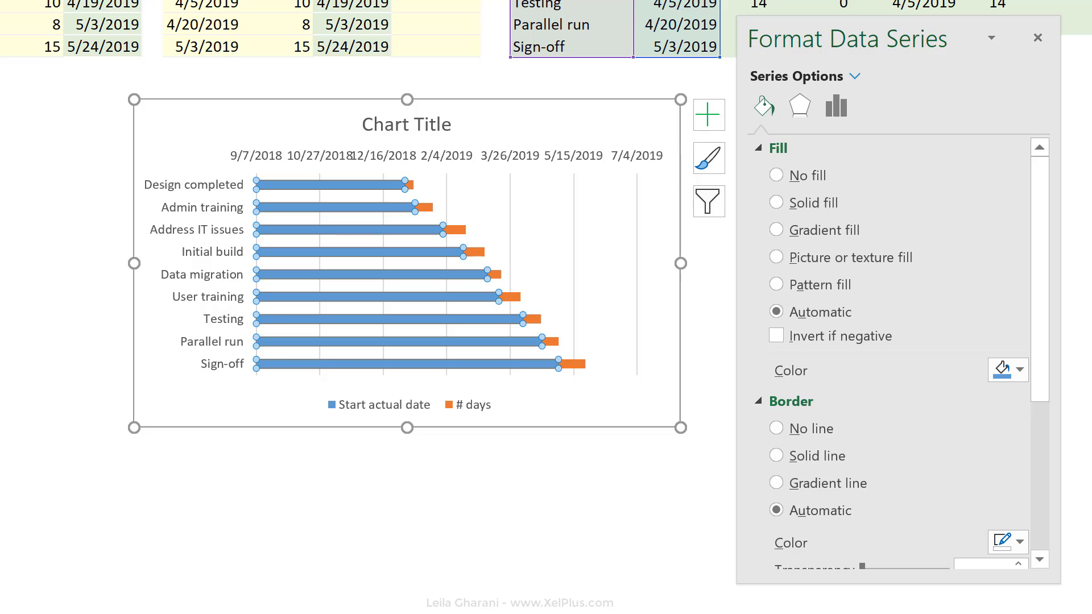
click(797, 180)
click(607, 240)
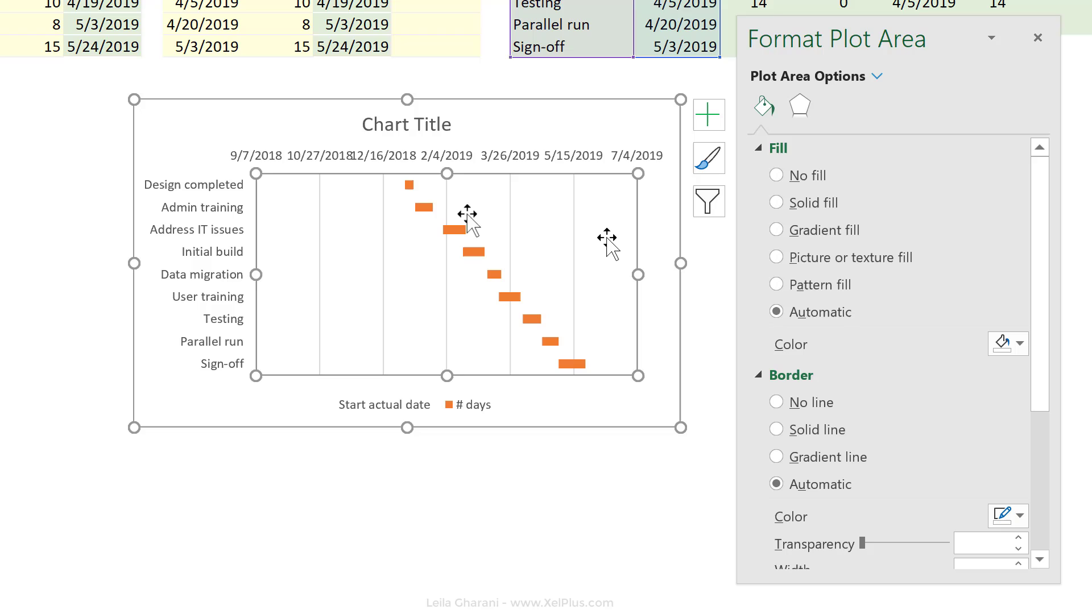
mouse_move(404, 185)
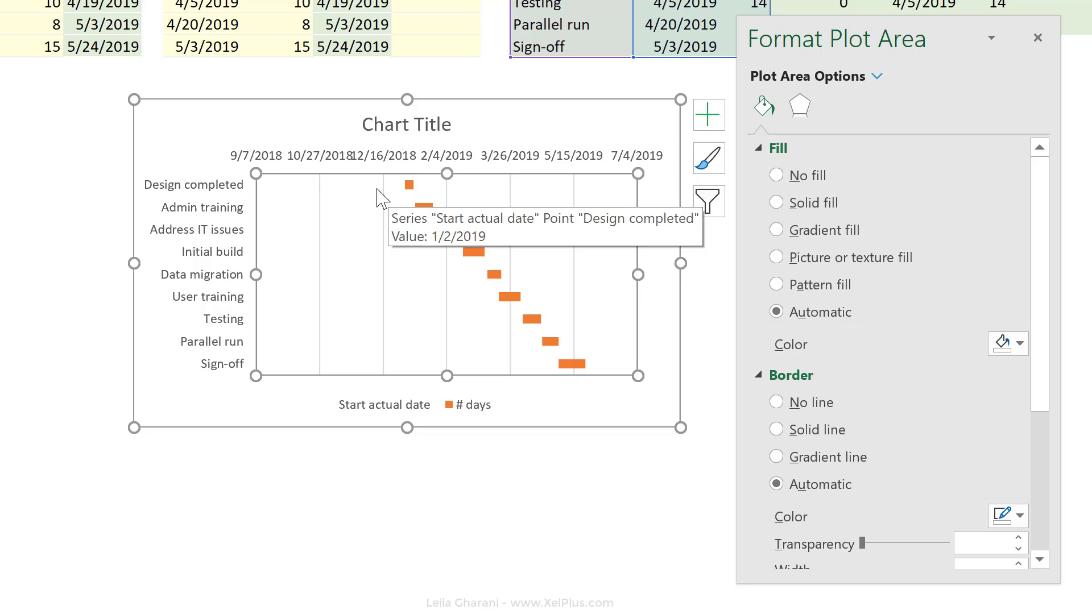
Change the date axis Bounds Minimum from 43350 to 43450
click(264, 161)
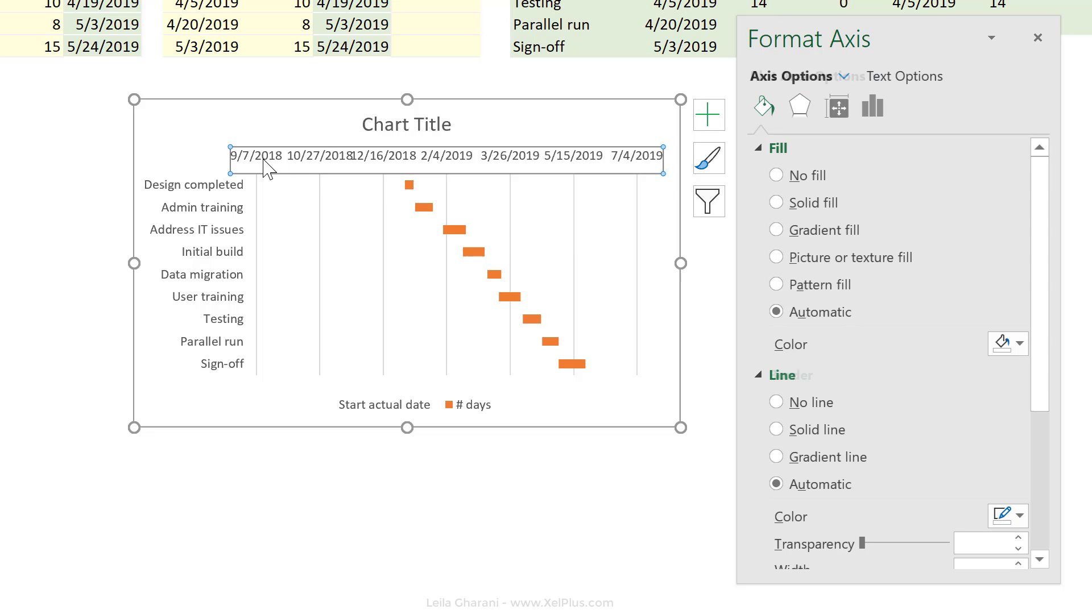
click(880, 116)
click(761, 151)
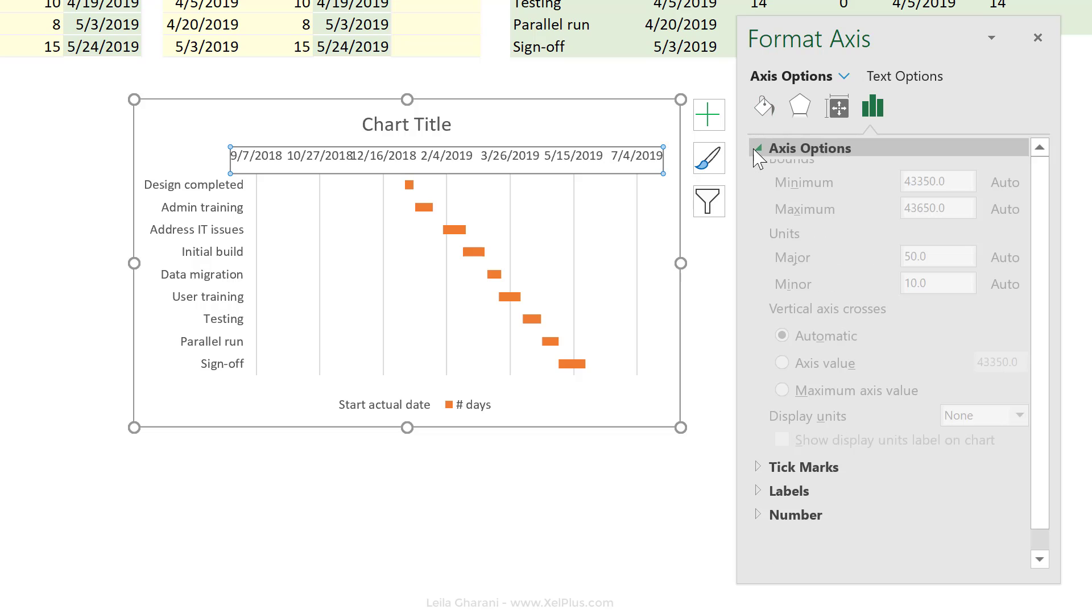
click(937, 193)
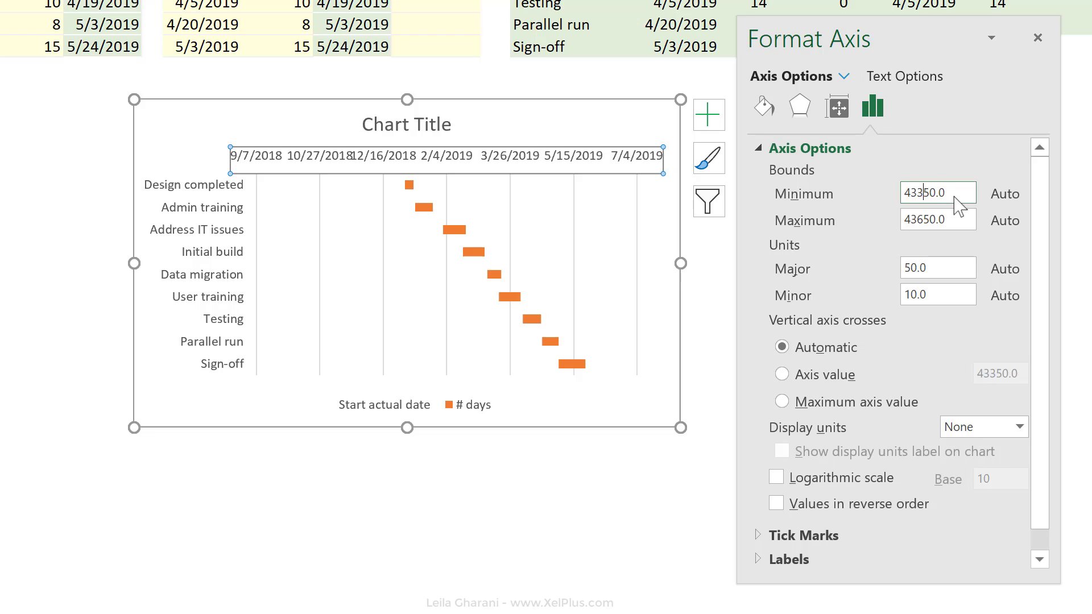
key(Left)
key(BackSpace)
text(4)
key(Return)
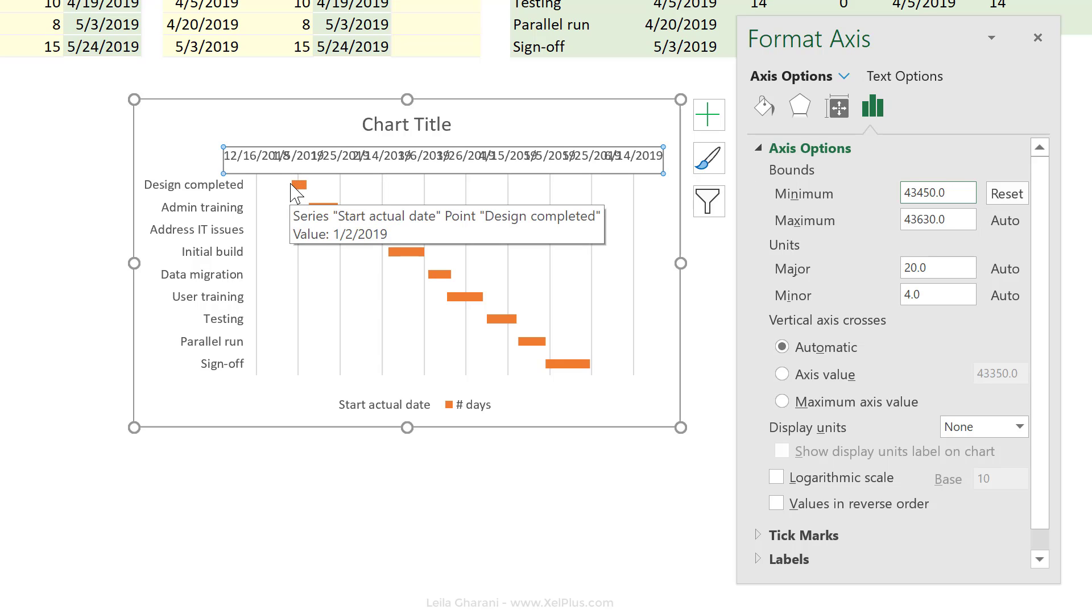
Move the chart left below the table and delete its legend and gridlines
click(180, 157)
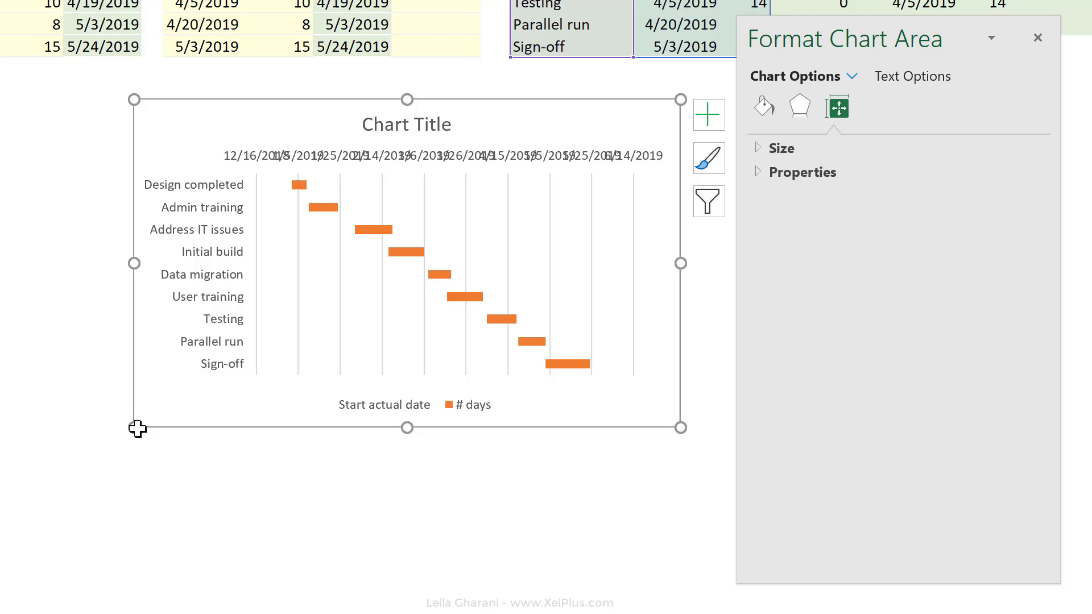
drag(138, 427, 73, 452)
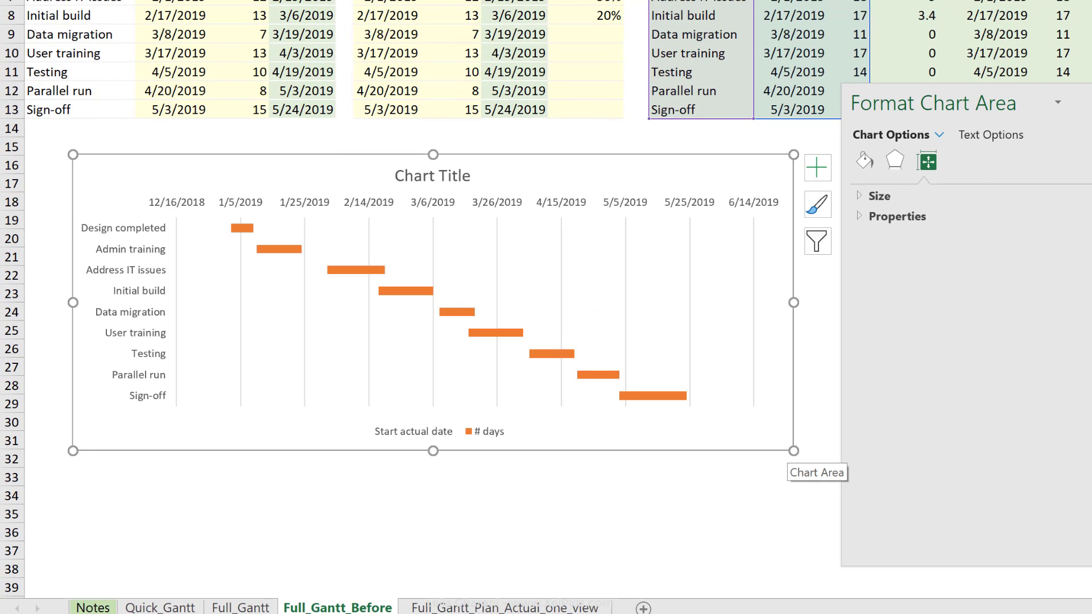
drag(788, 449, 739, 442)
click(437, 431)
key(Delete)
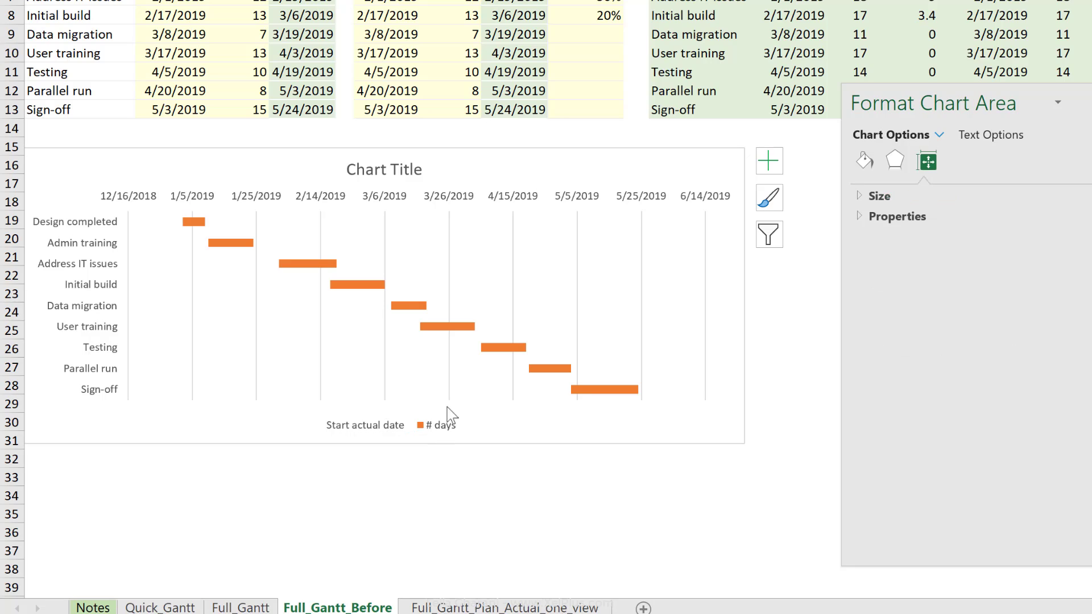
click(514, 263)
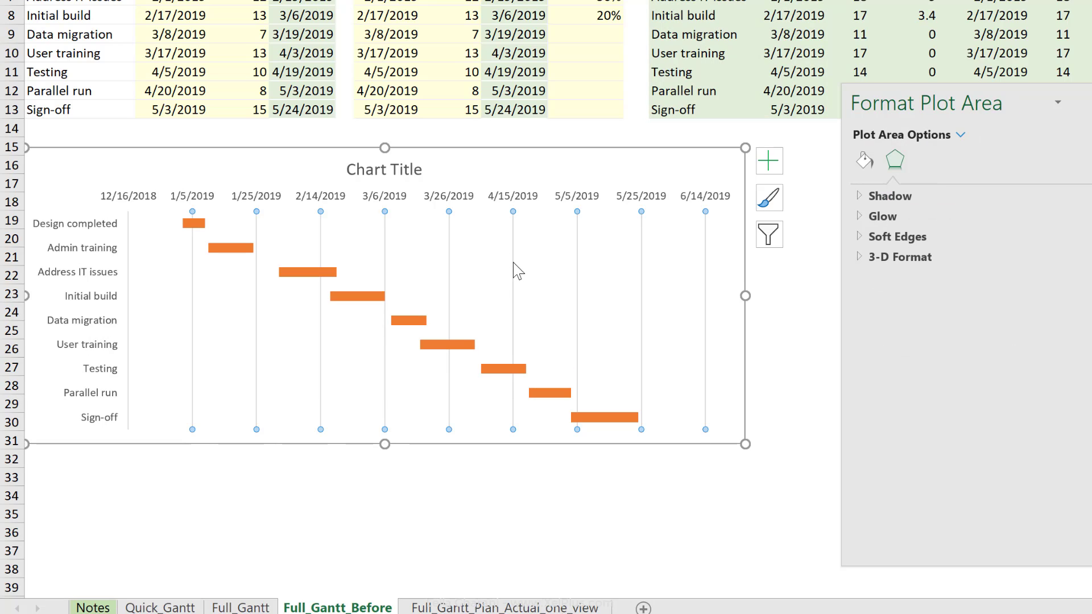
click(513, 261)
key(Delete)
Give the # days bar series a solid grey fill
key(Down)
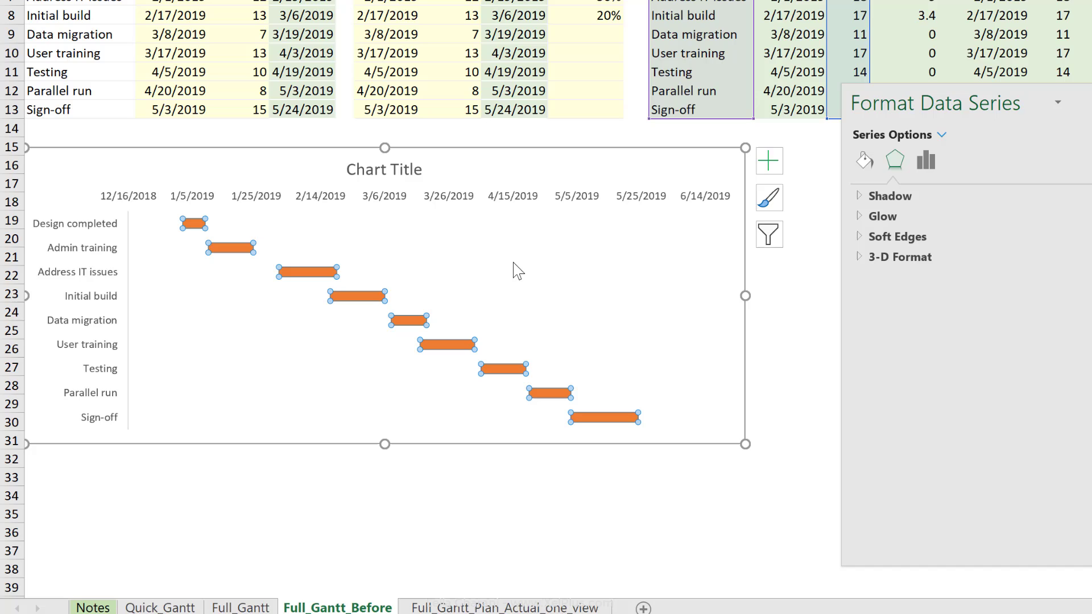
click(862, 165)
click(1067, 385)
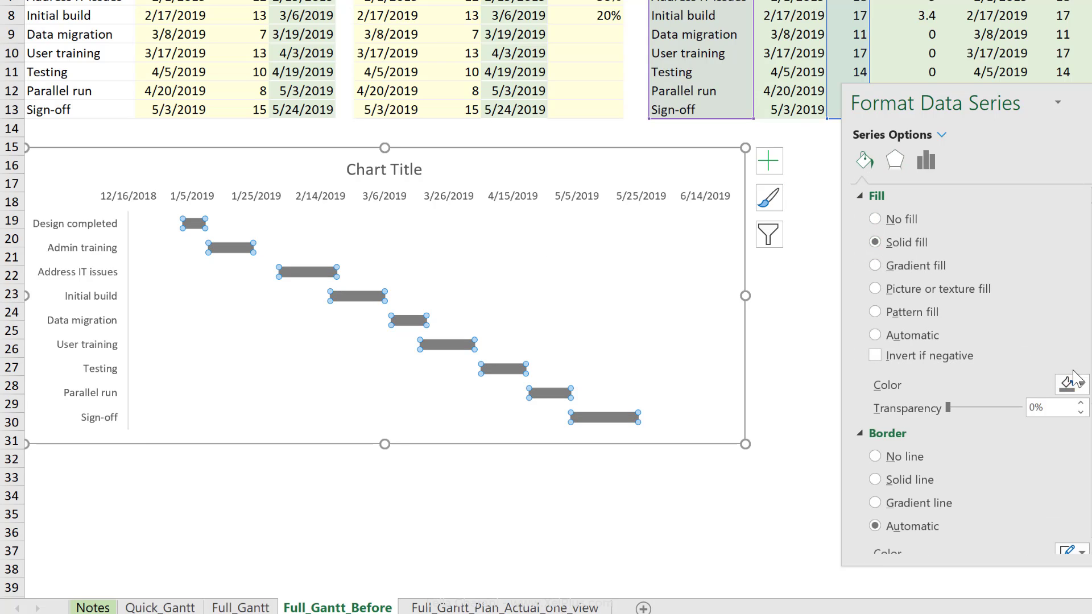
click(302, 477)
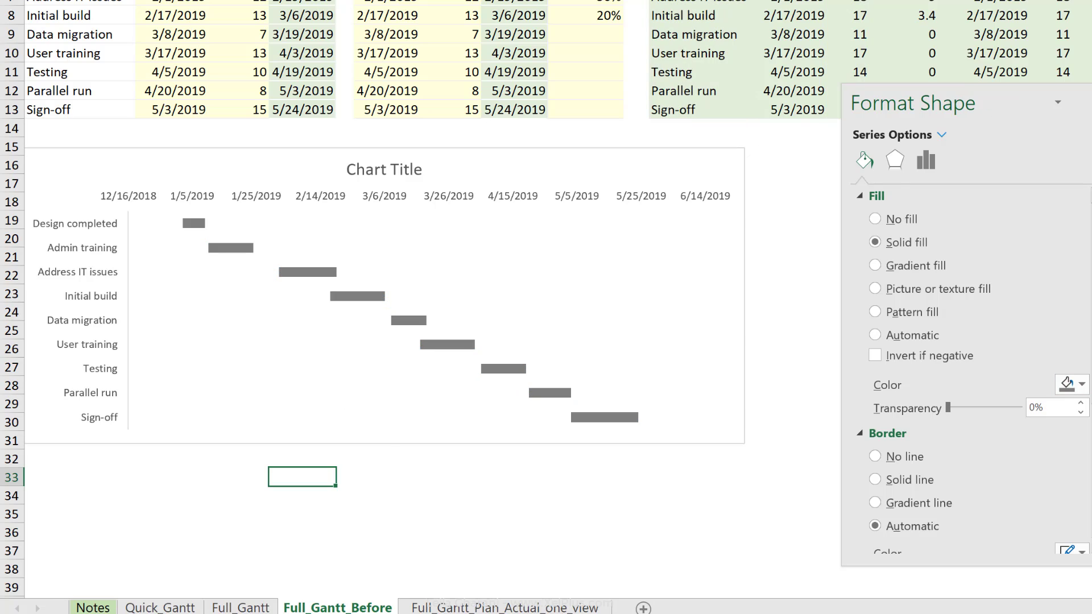
click(357, 296)
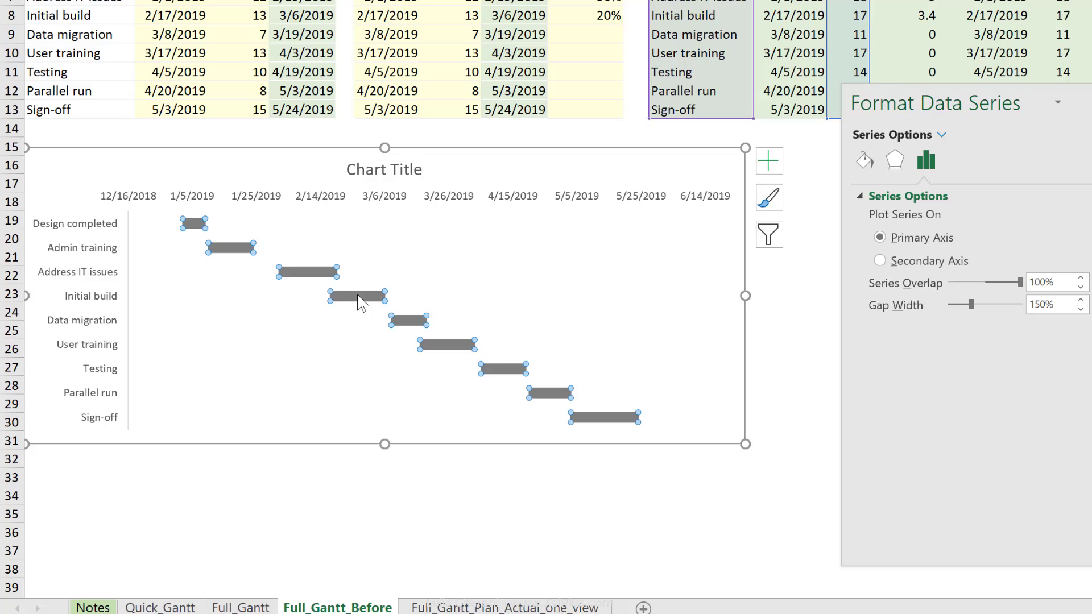
scroll(363, 301, up, 3)
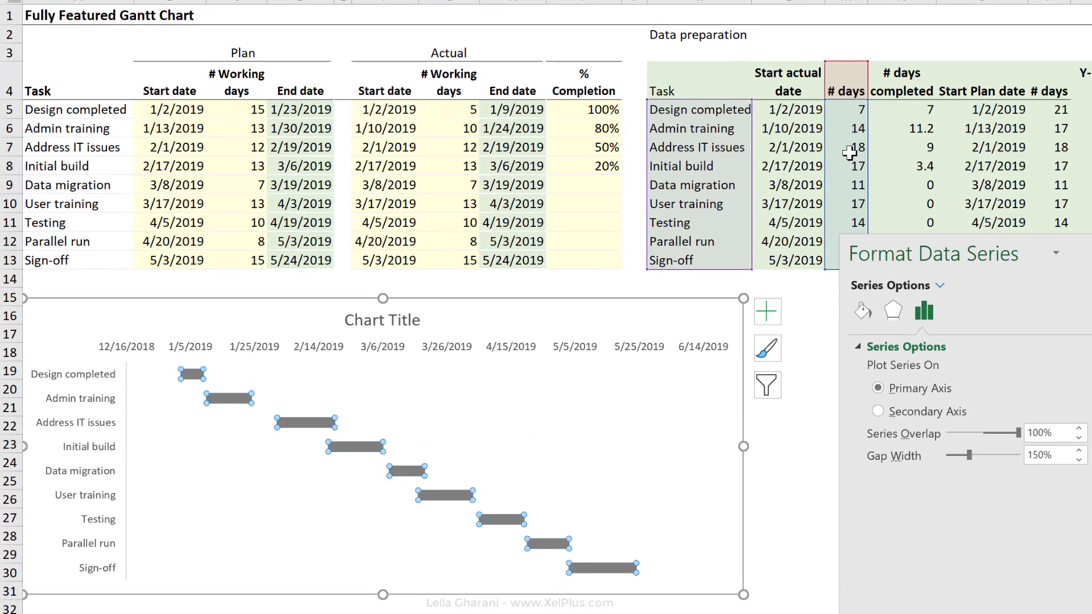
Add error bars to the invisible Start actual date series
click(157, 380)
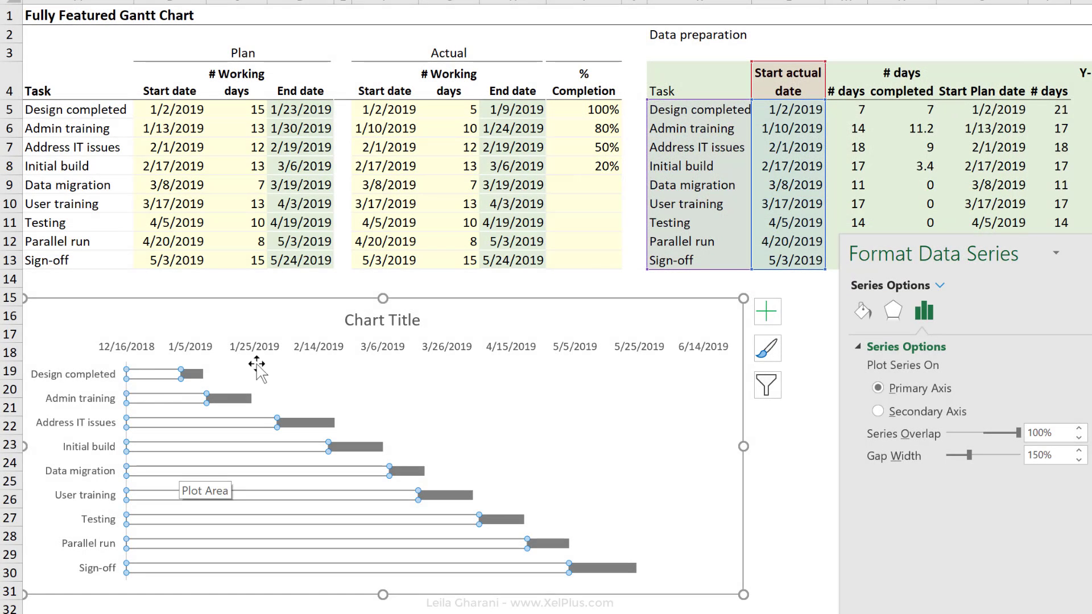
click(761, 319)
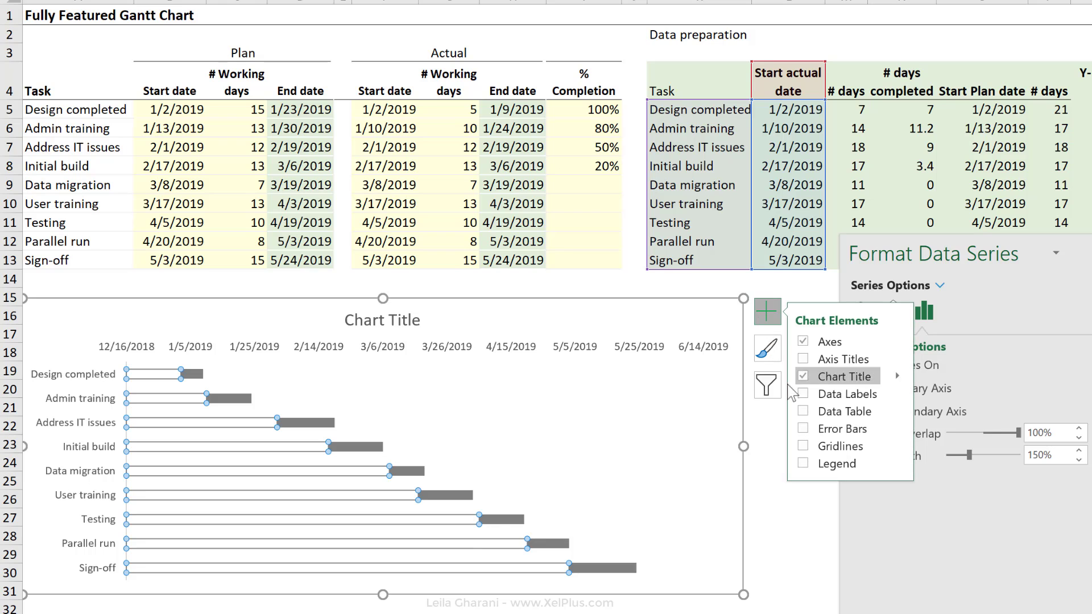
click(804, 429)
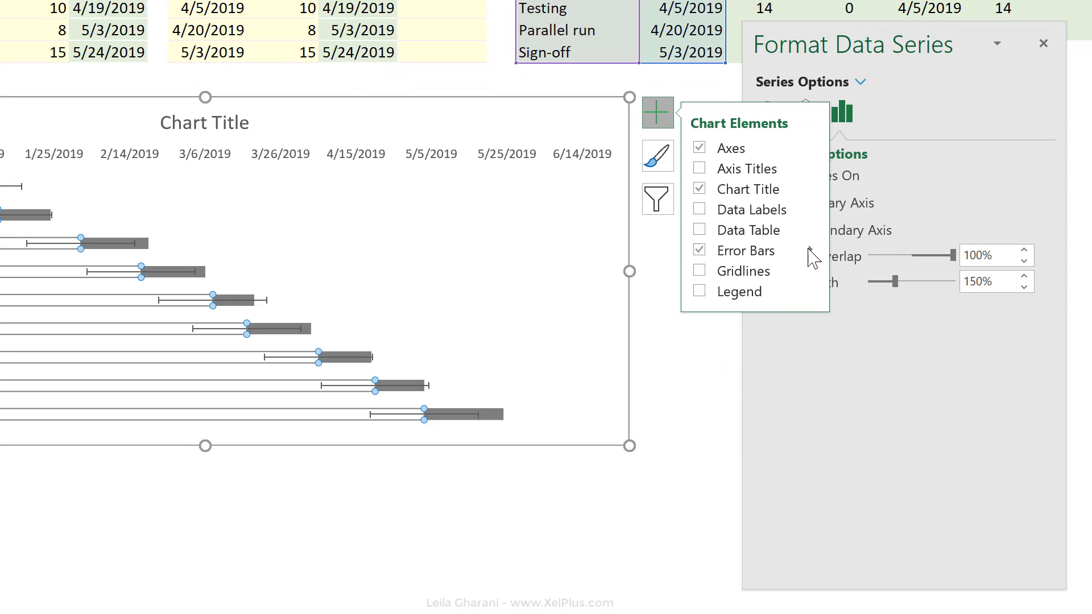
click(808, 249)
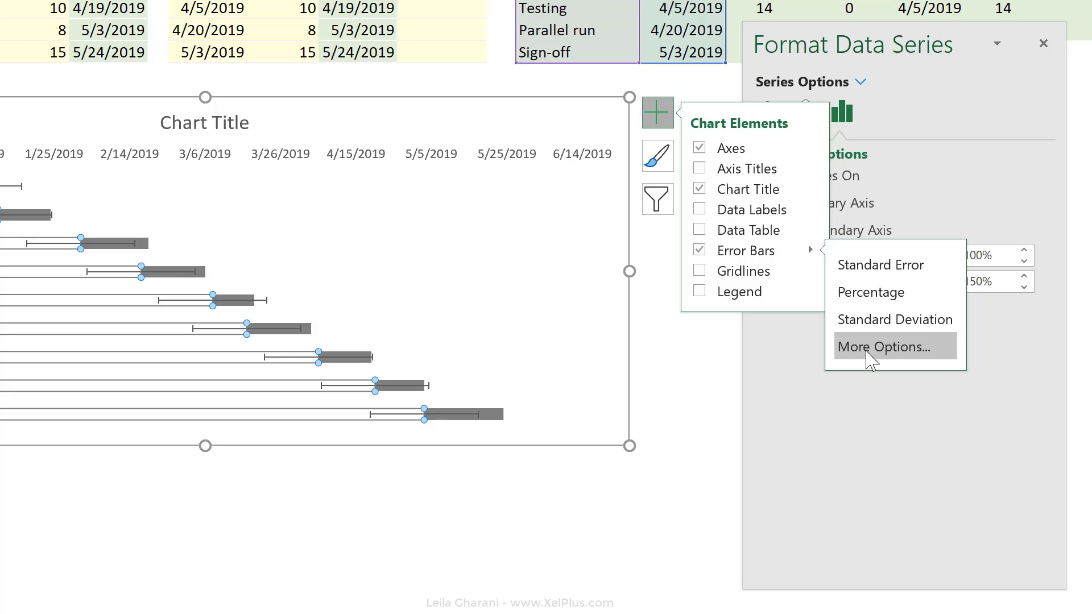
click(870, 349)
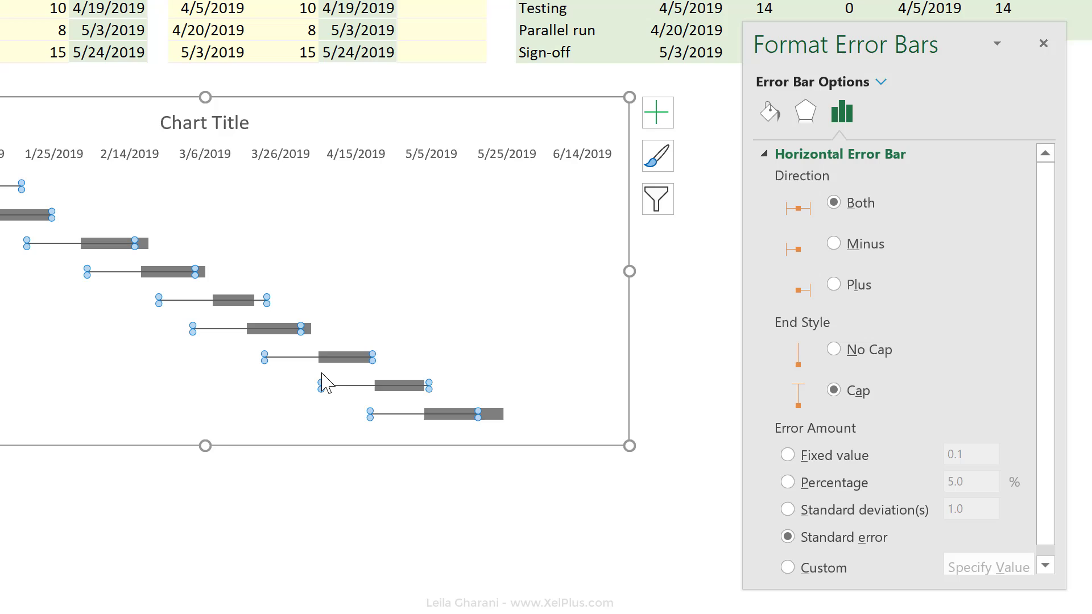
Set the error bars to Plus, No Cap, with custom positive values N5:N13
mouse_move(322, 374)
click(835, 291)
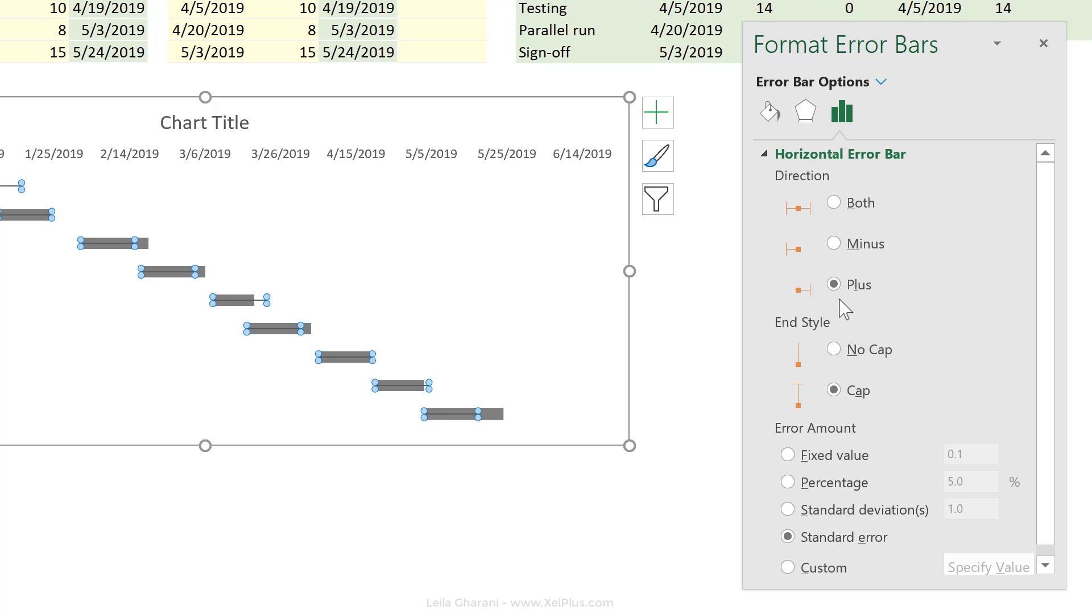
click(854, 352)
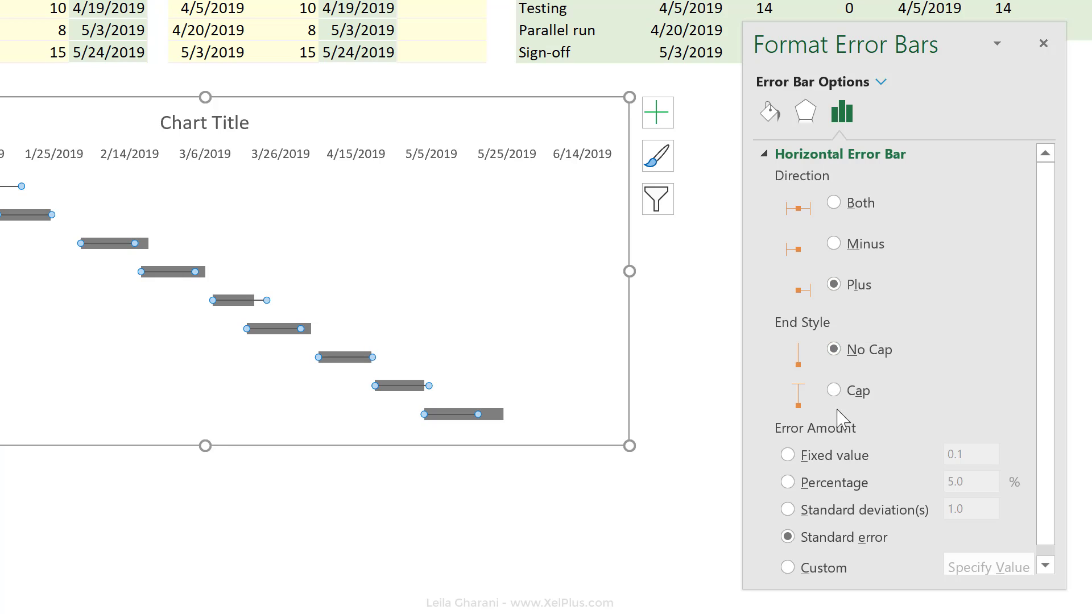
click(789, 568)
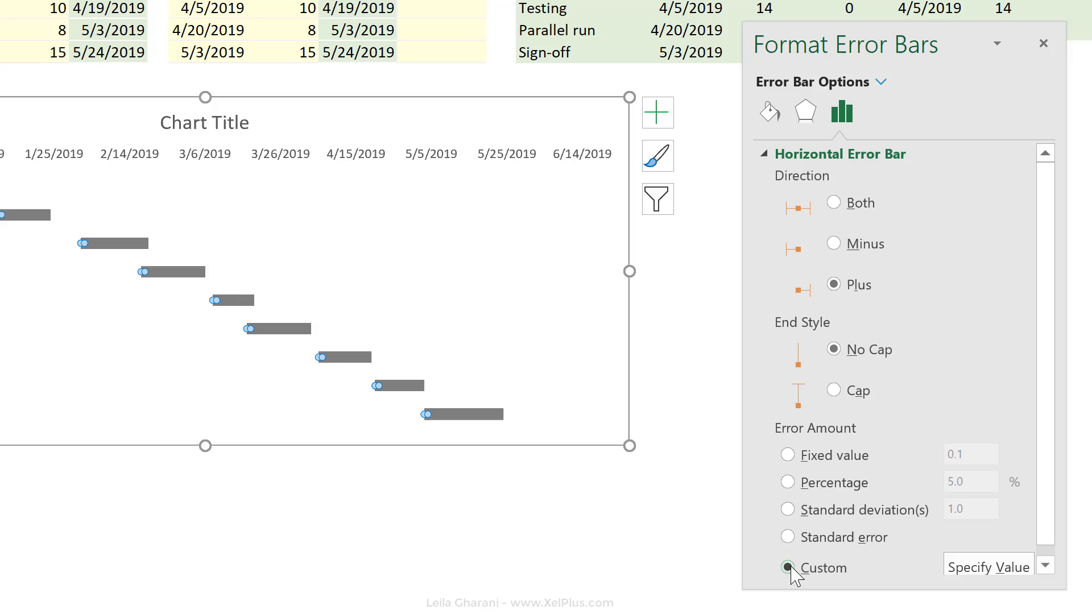
click(995, 568)
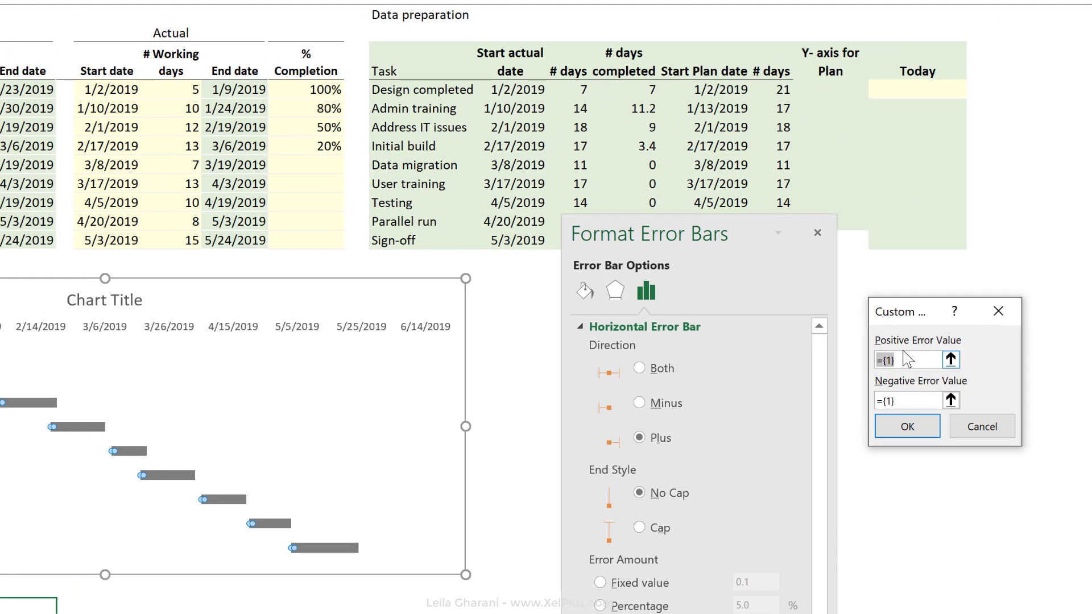
key(BackSpace)
click(630, 88)
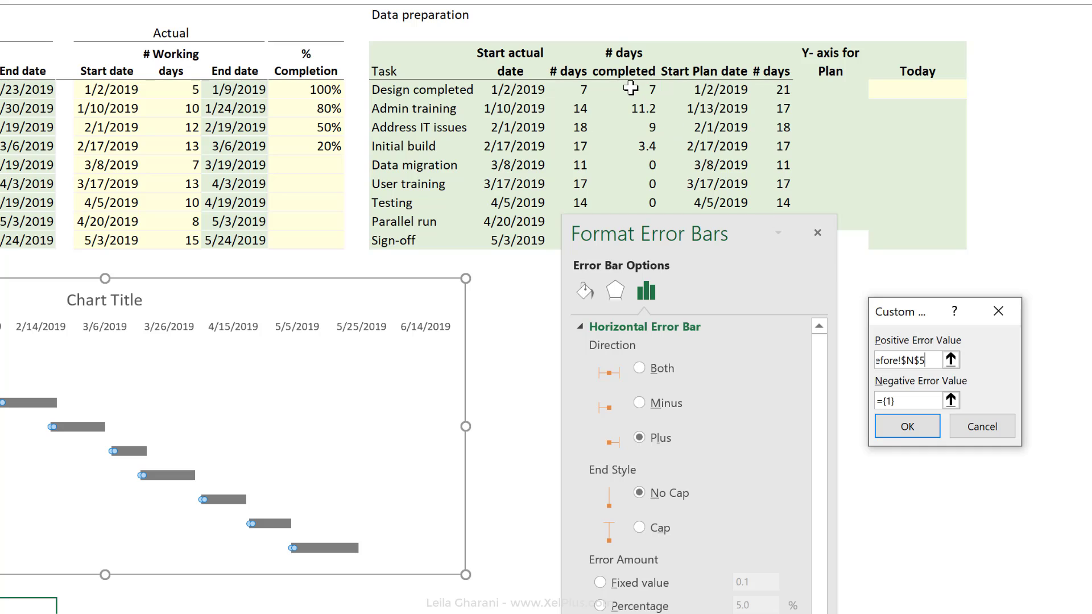
drag(631, 89, 651, 236)
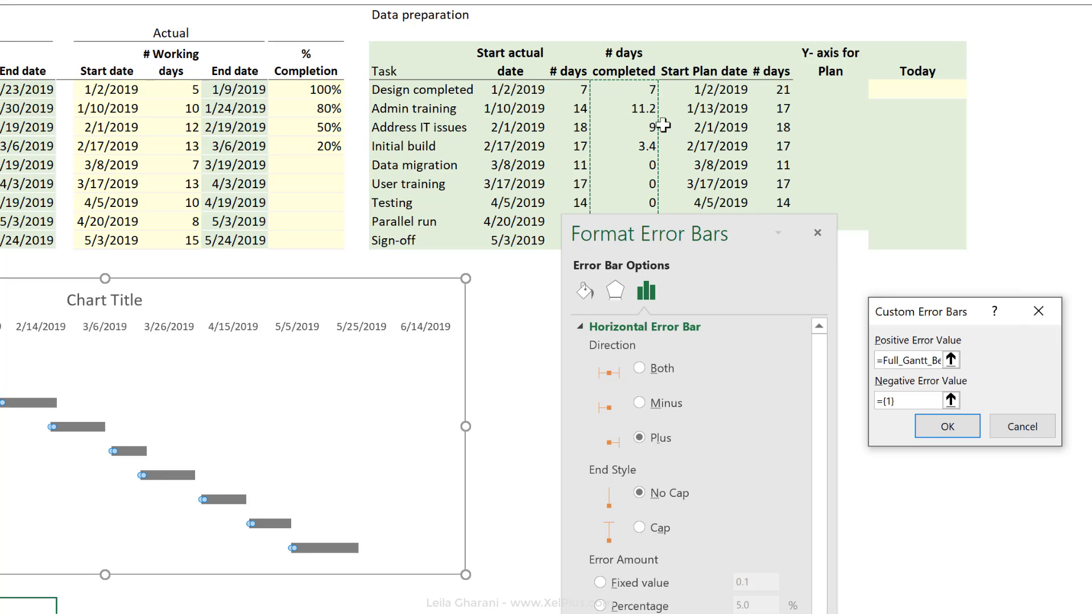
click(929, 426)
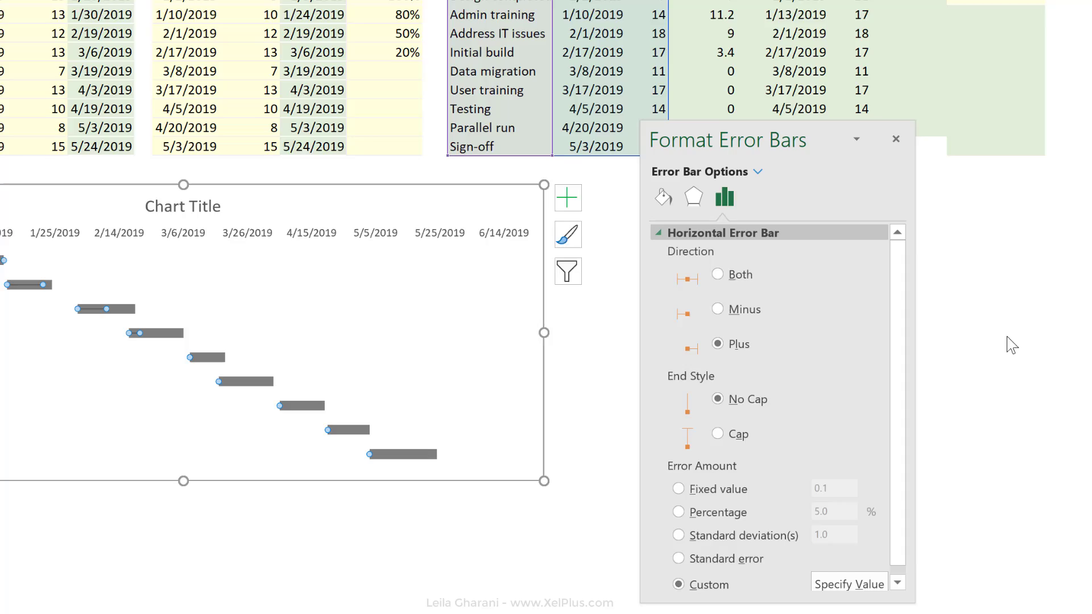
Format the error bars as solid green lines 6 pt wide
click(586, 292)
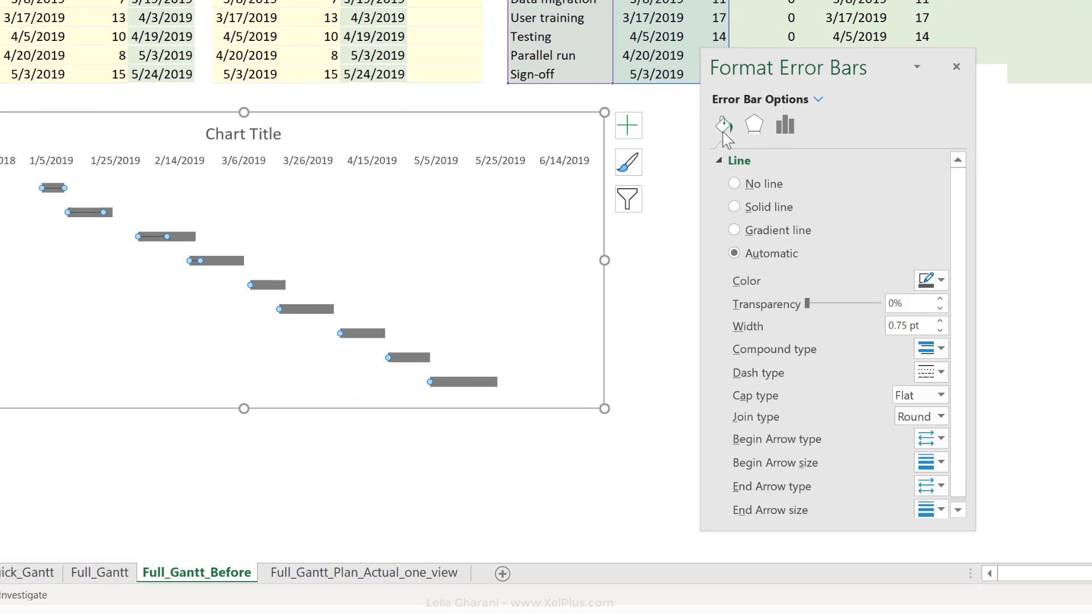
click(735, 207)
click(932, 280)
click(1056, 328)
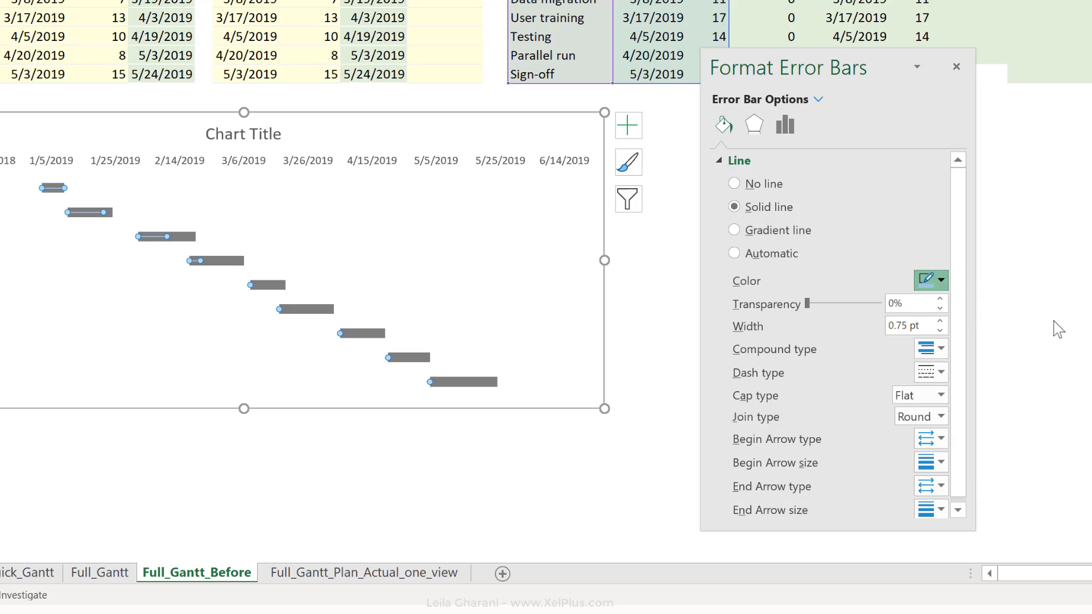
click(889, 326)
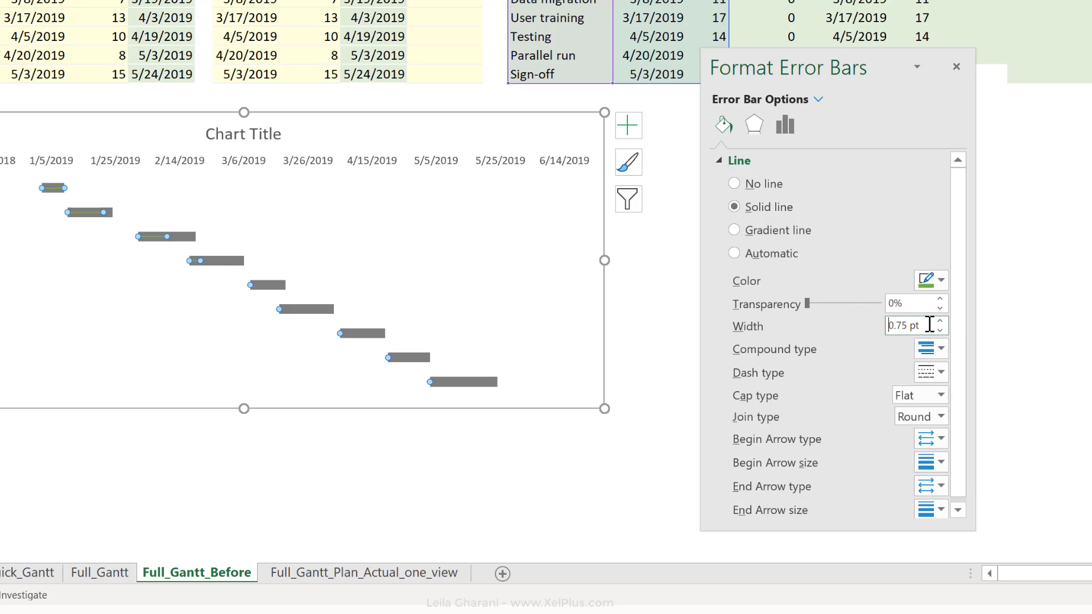
key(ctrl+a)
text(6)
key(Return)
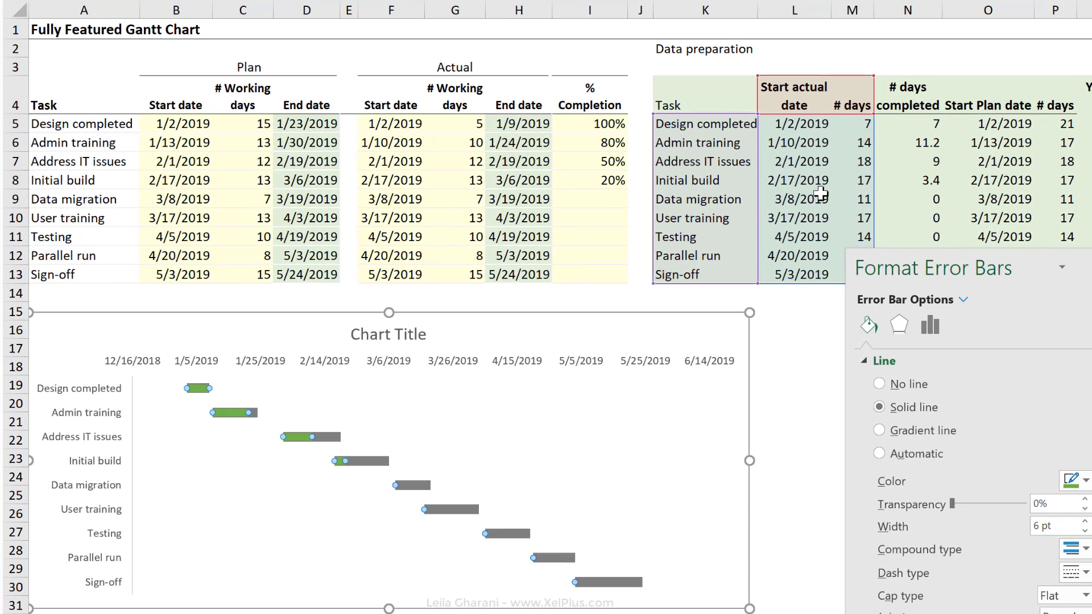
click(820, 193)
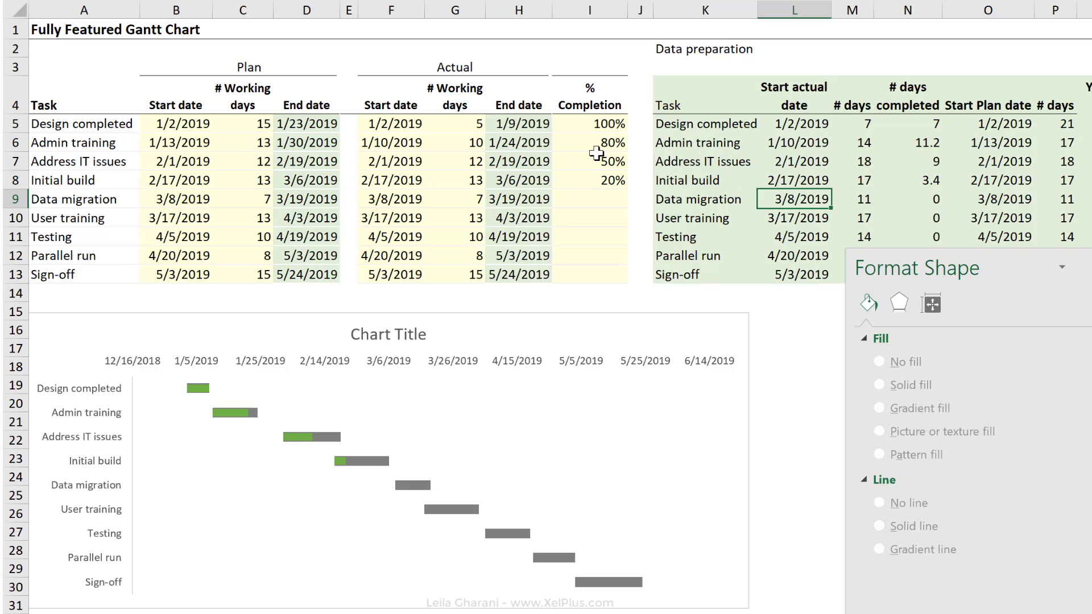
click(595, 179)
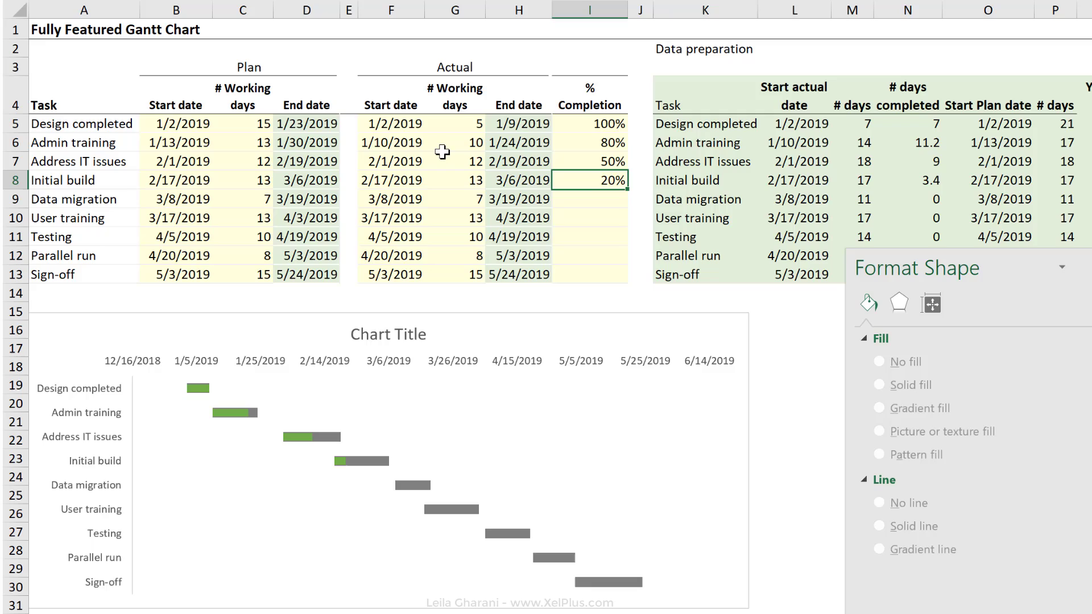
key(ctrl+Return)
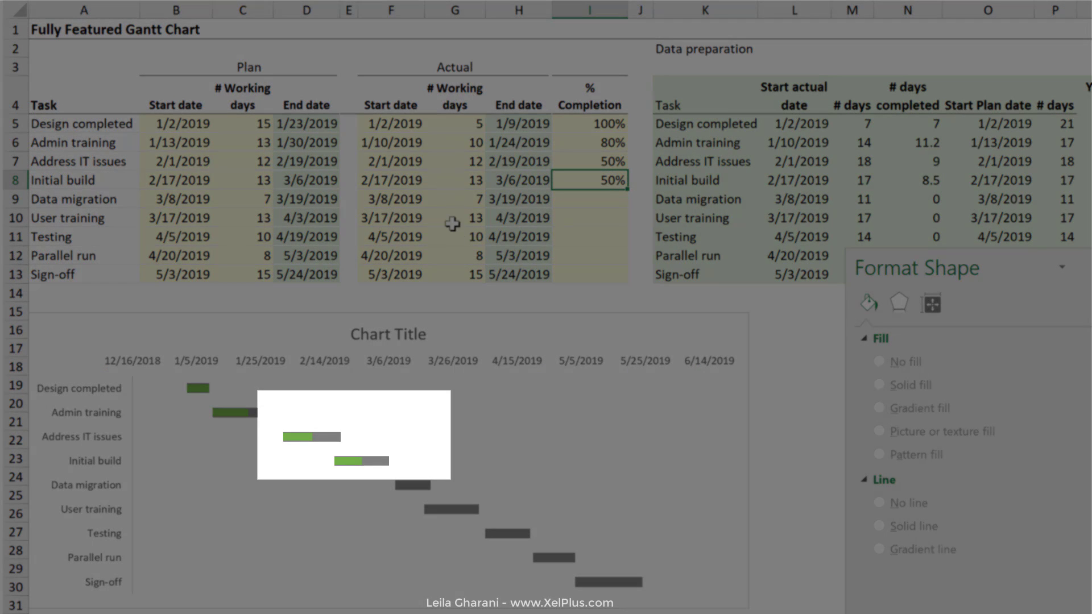
text(80)
key(ctrl+Return)
text(20)
key(ctrl+Return)
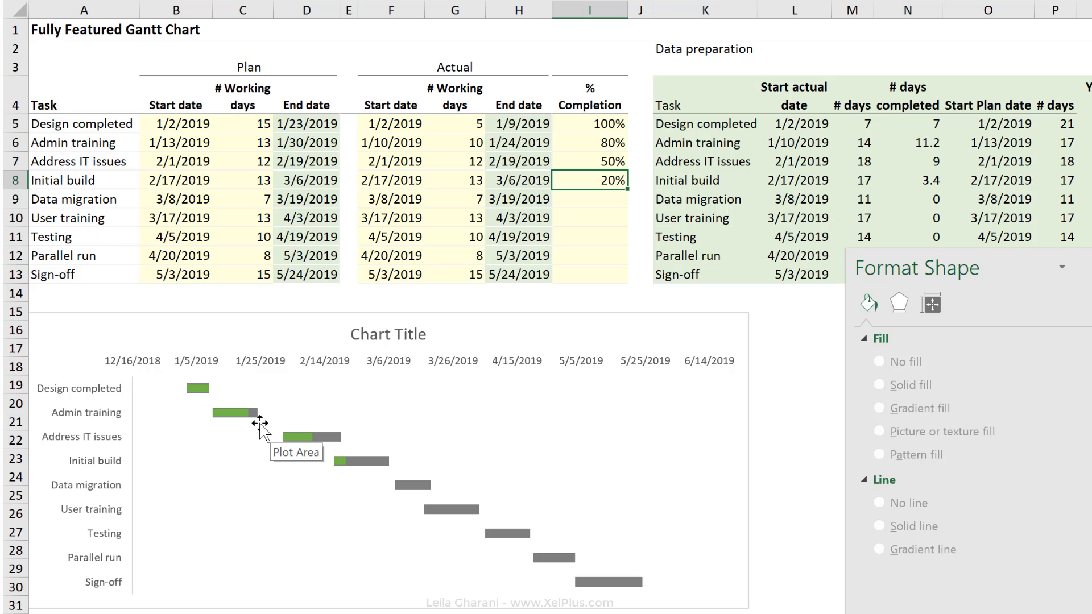
mouse_move(260, 424)
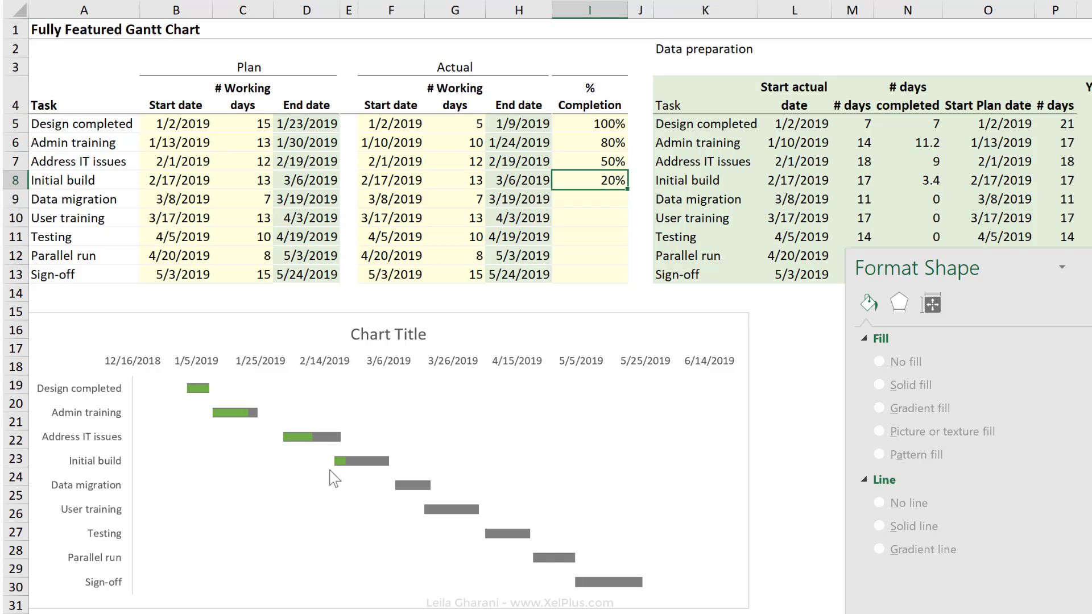
mouse_move(356, 489)
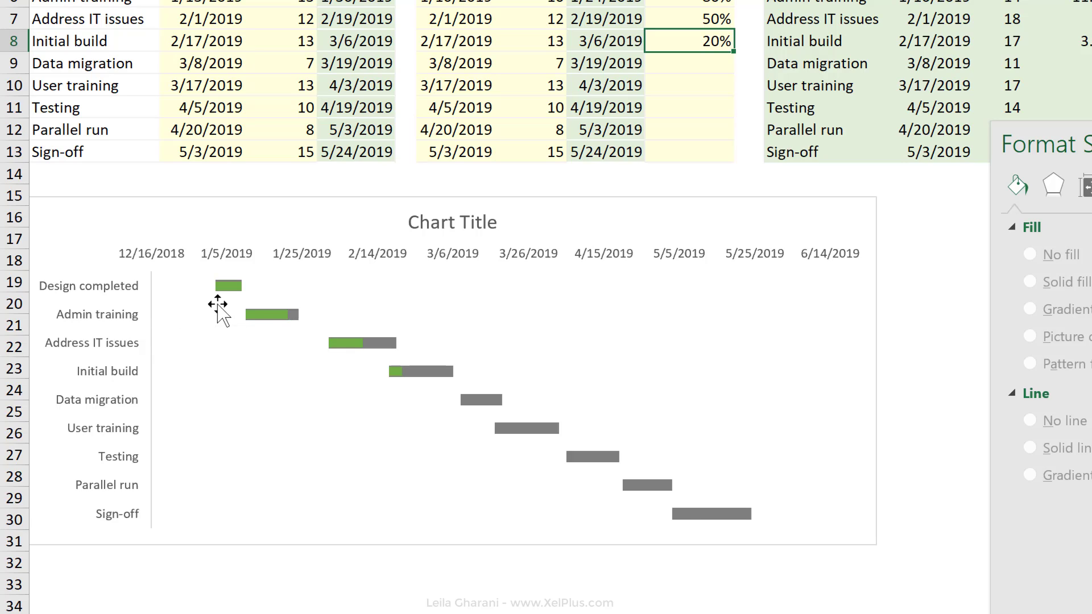
click(692, 519)
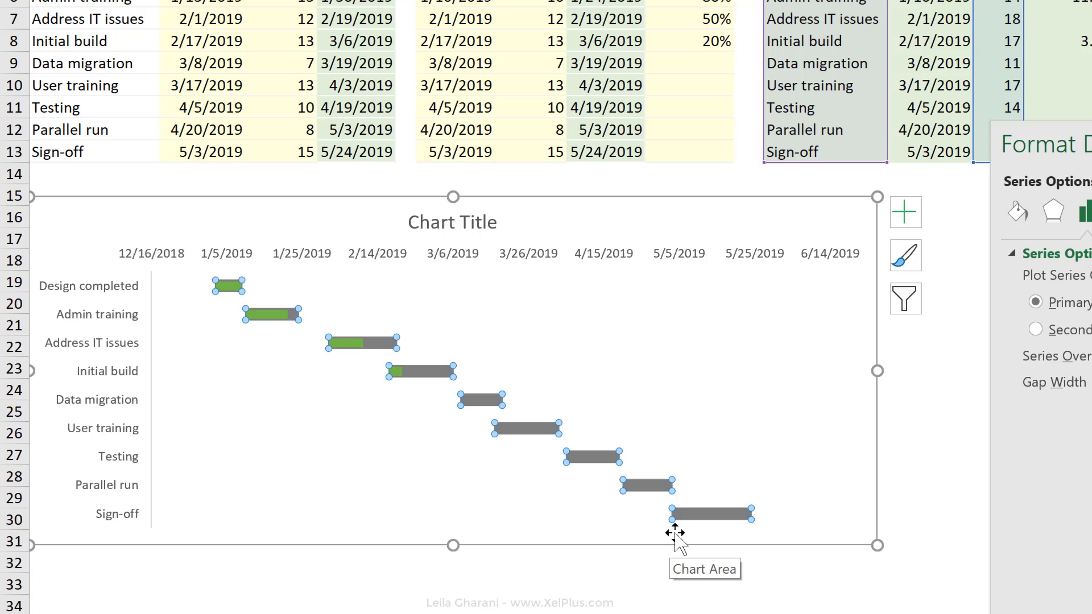
click(675, 535)
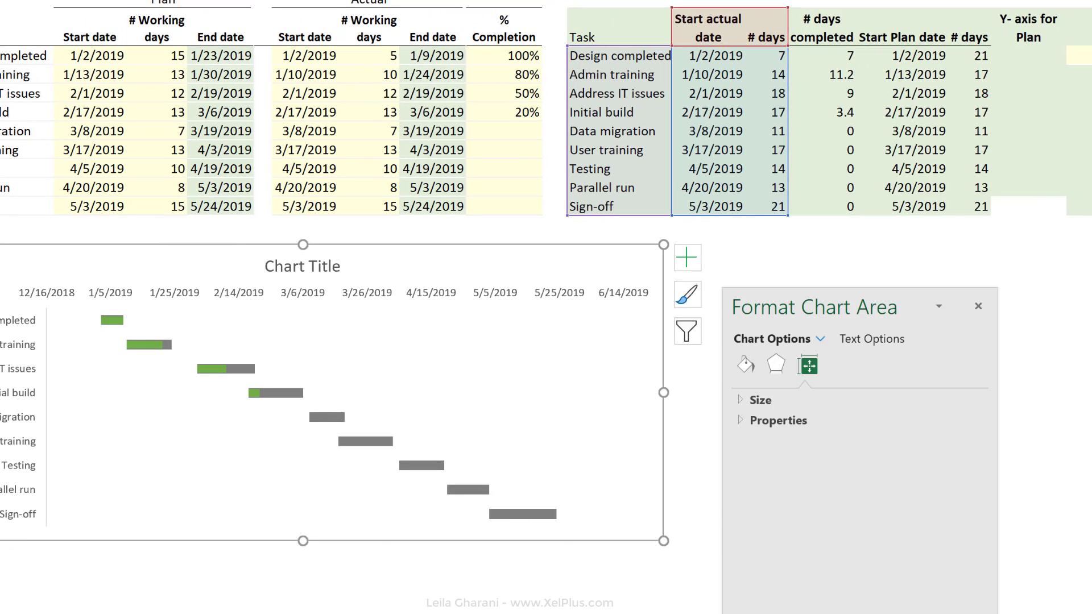
click(1029, 206)
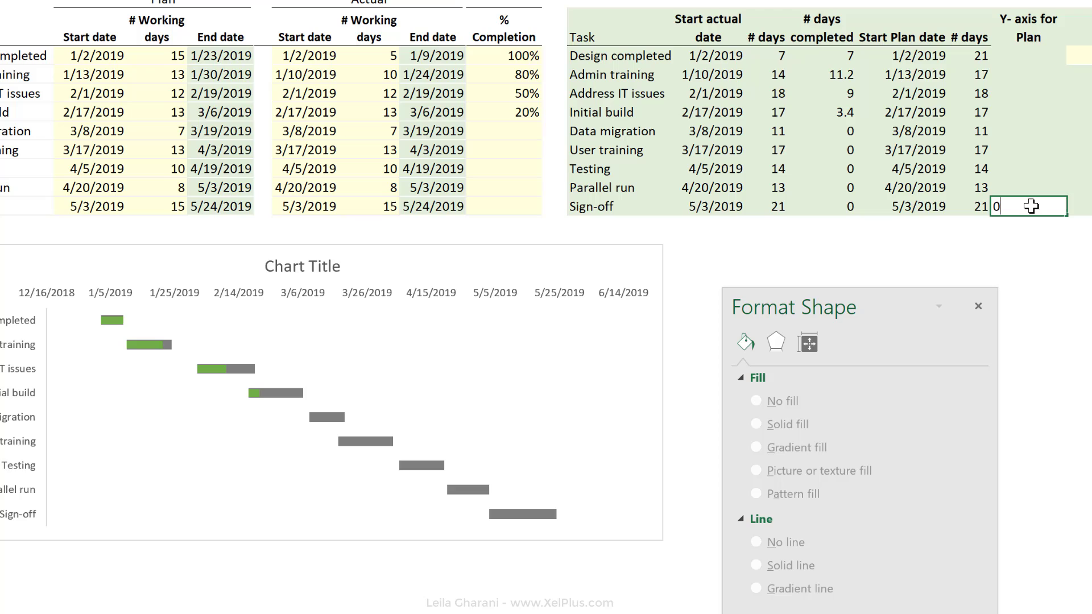
Enter 0.2 in Q13 and fill =Q13+1 upward from Q12 to Q5
key(ctrl+Return)
key(Up)
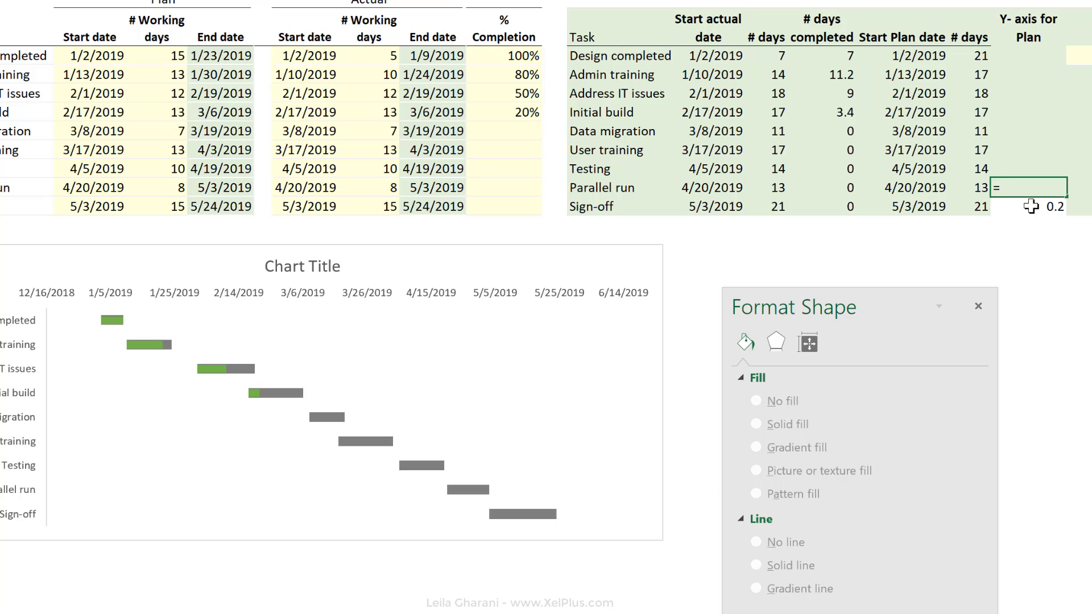
text(=)
click(1041, 207)
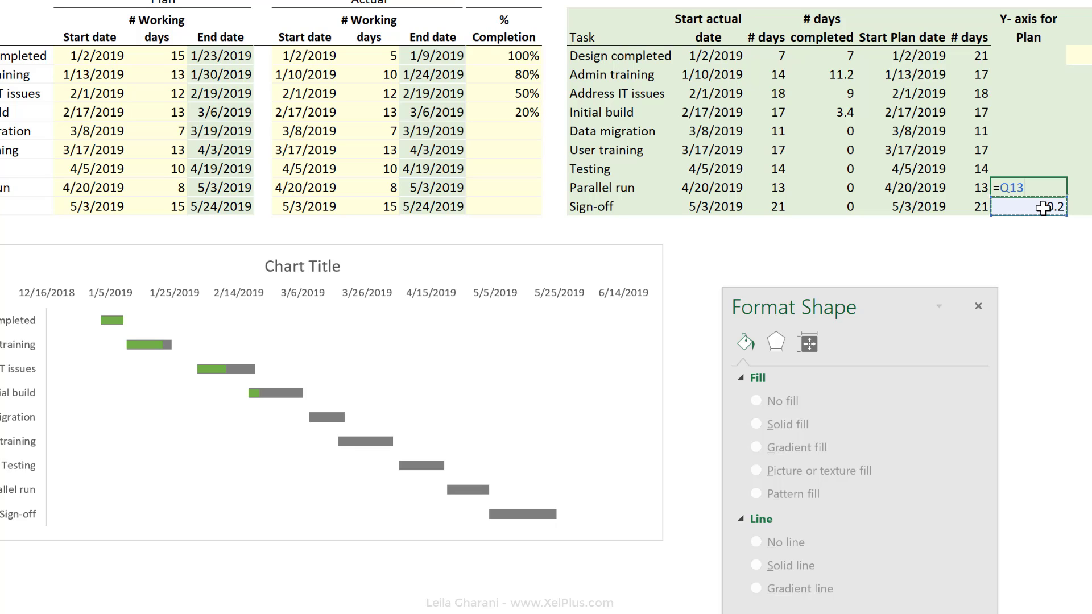
text(+1)
key(ctrl+Return)
drag(1065, 194, 1054, 47)
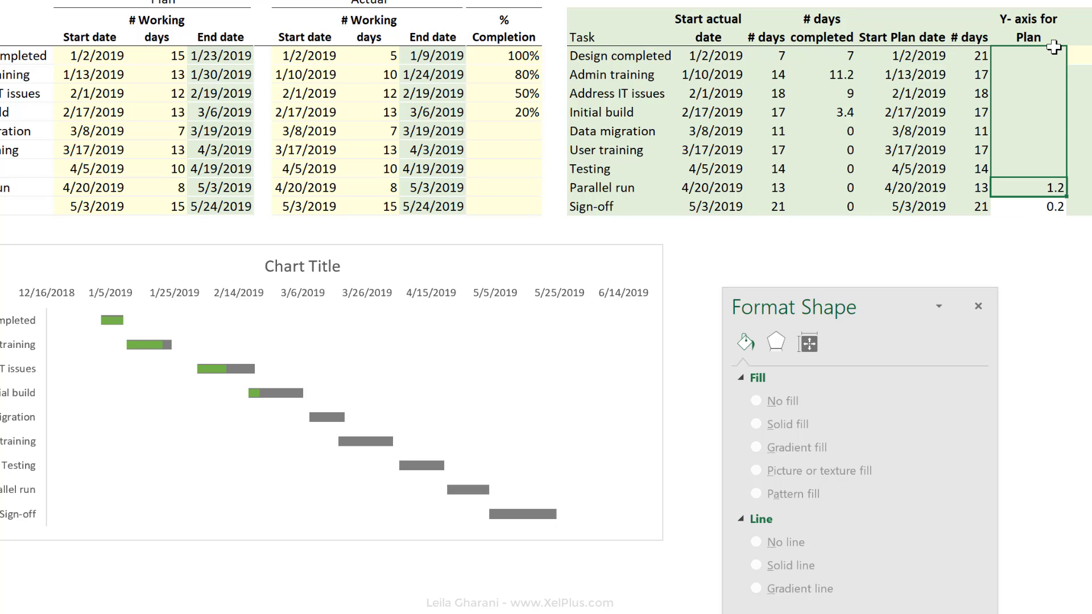
key(alt+h)
key(f)
key(i)
key(u)
click(1054, 53)
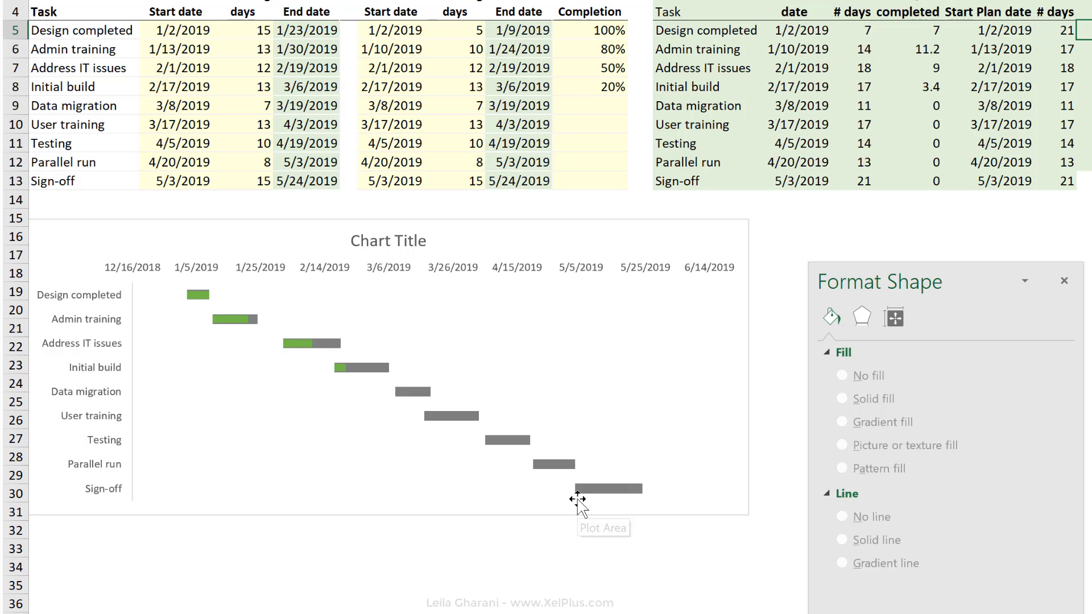
Add a chart series named from O4 ('Start Plan date') with values Q5:Q13
click(999, 31)
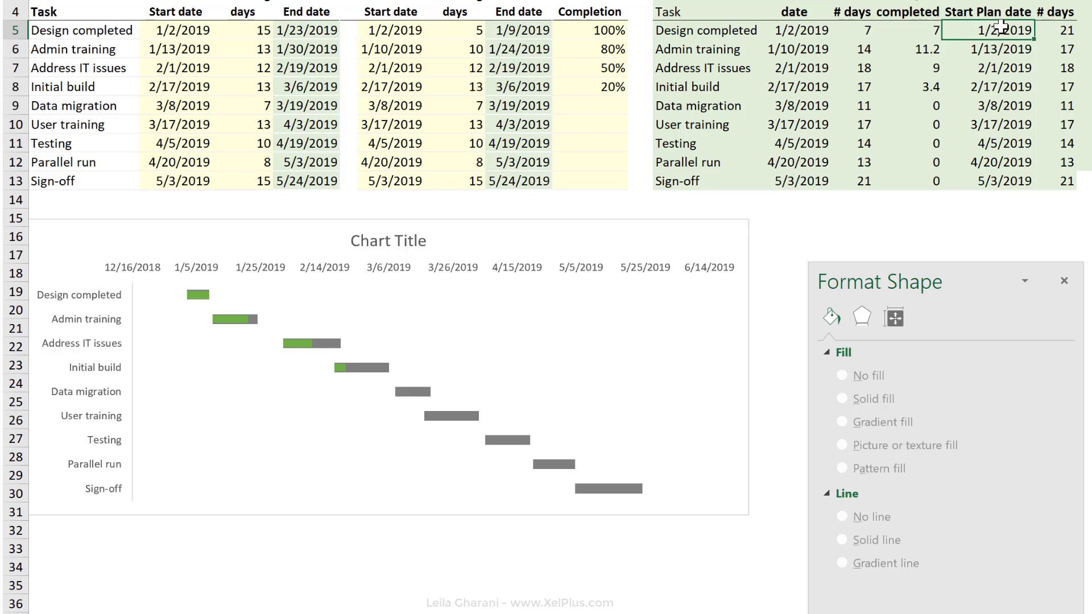
right_click(489, 330)
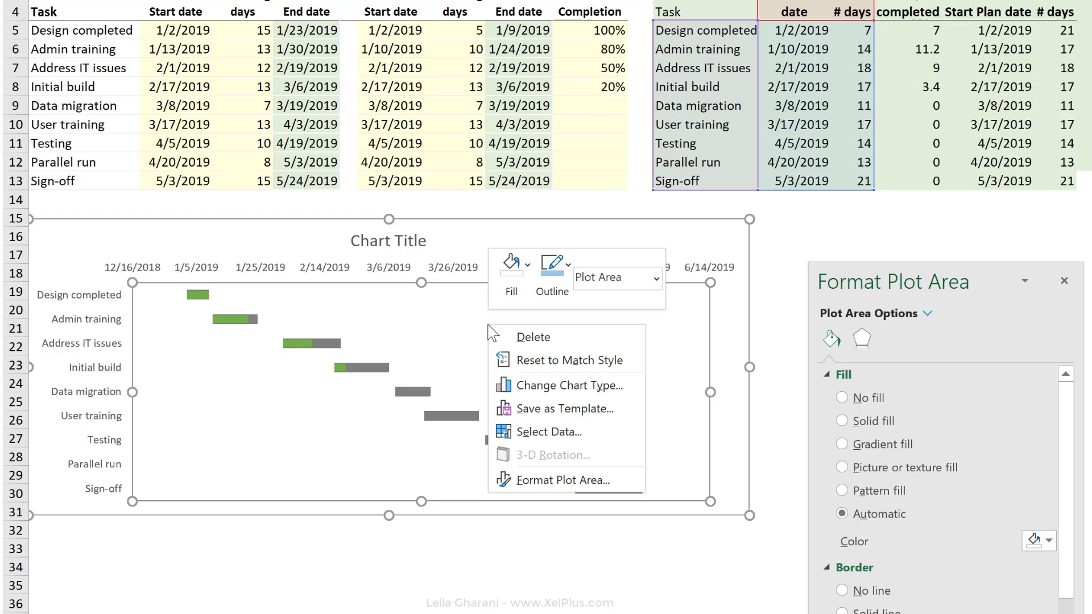
click(531, 431)
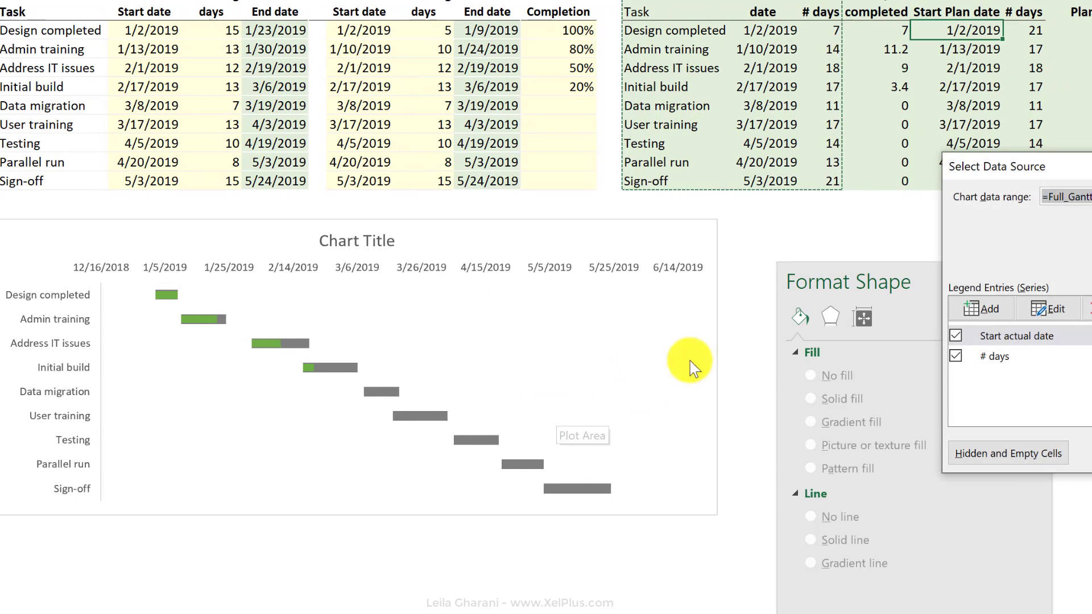
drag(975, 152, 608, 152)
click(619, 296)
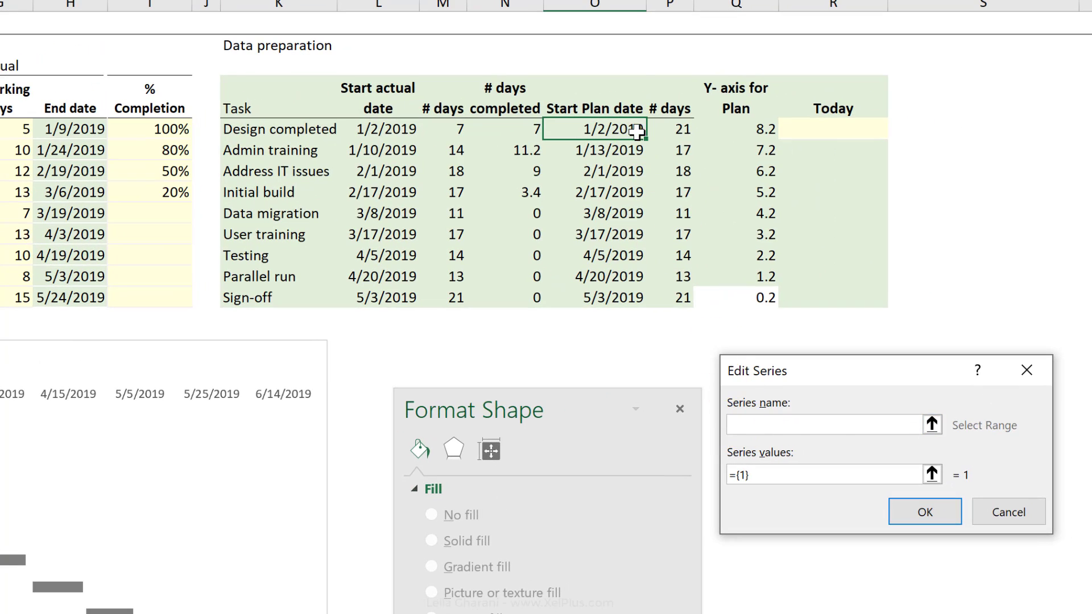
click(605, 108)
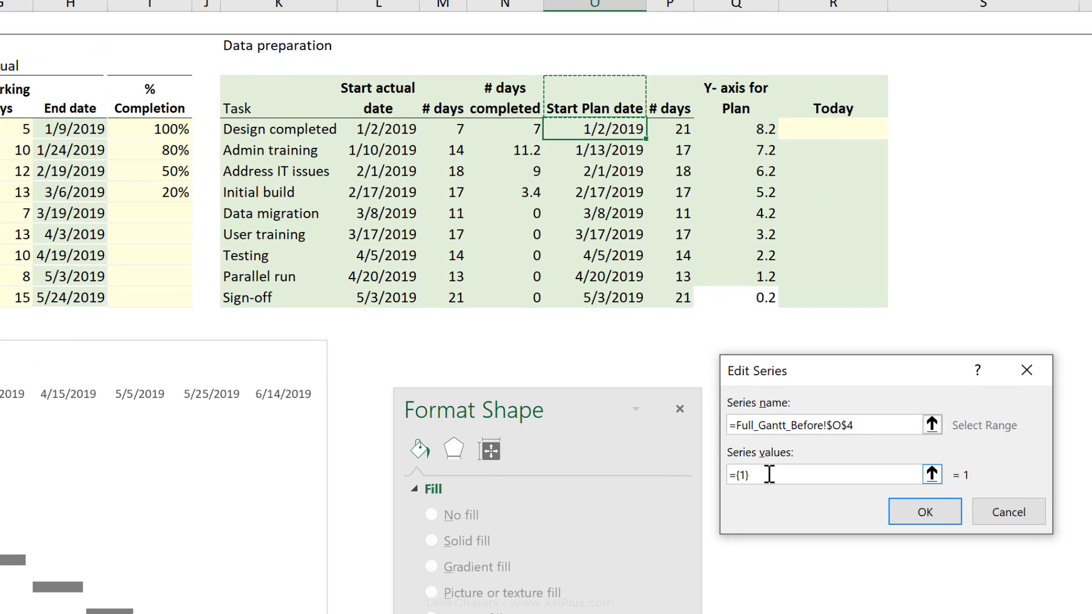
drag(767, 475, 664, 476)
key(BackSpace)
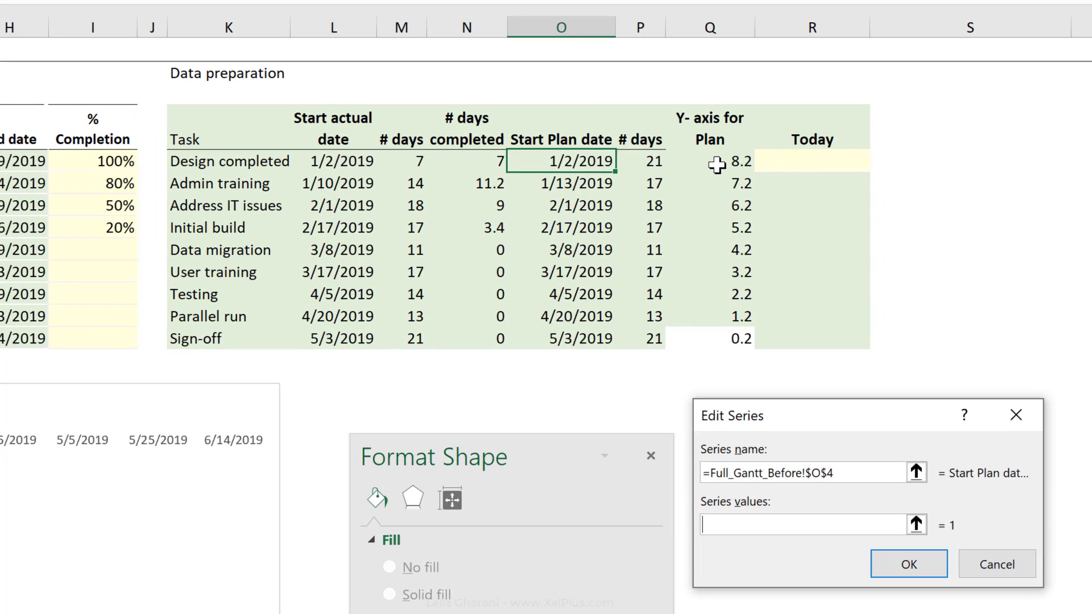
drag(717, 165, 742, 340)
click(1001, 502)
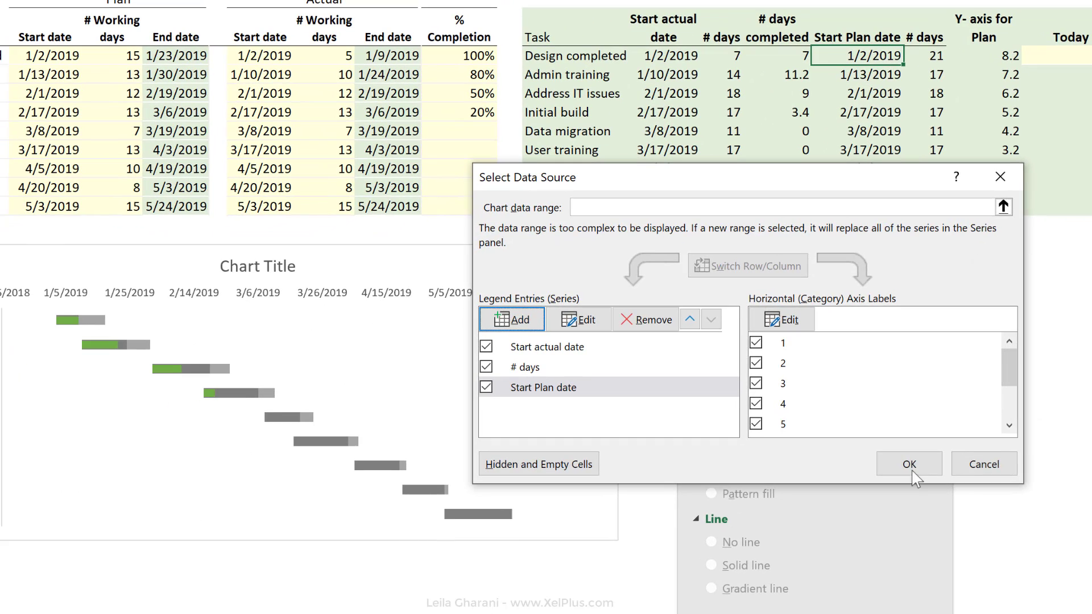
click(910, 466)
Change the Start Plan date series to Scatter in the Combo chart type settings
click(272, 394)
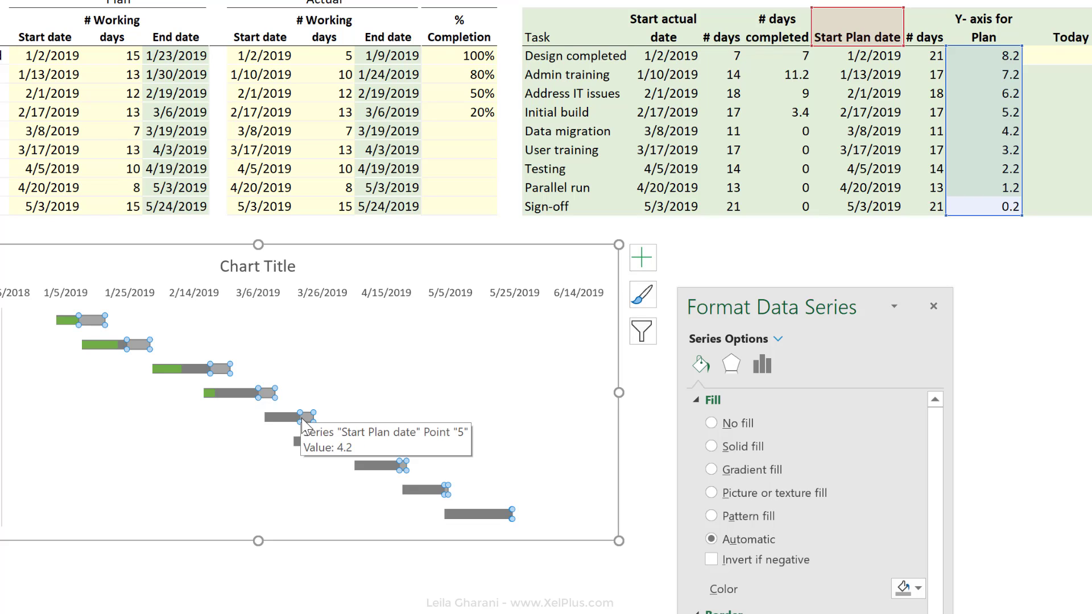
right_click(273, 392)
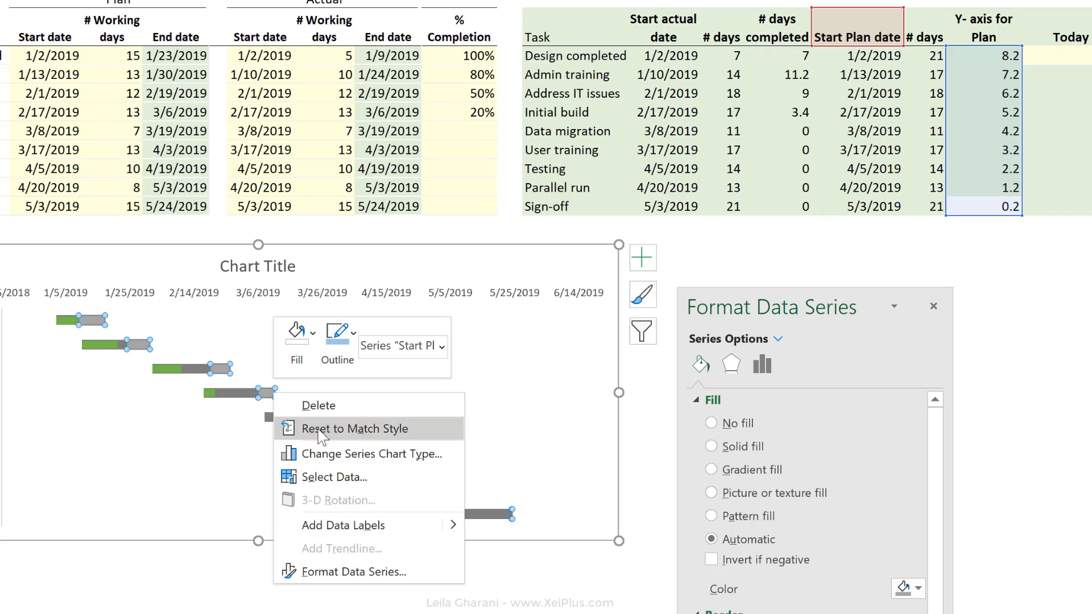
click(356, 455)
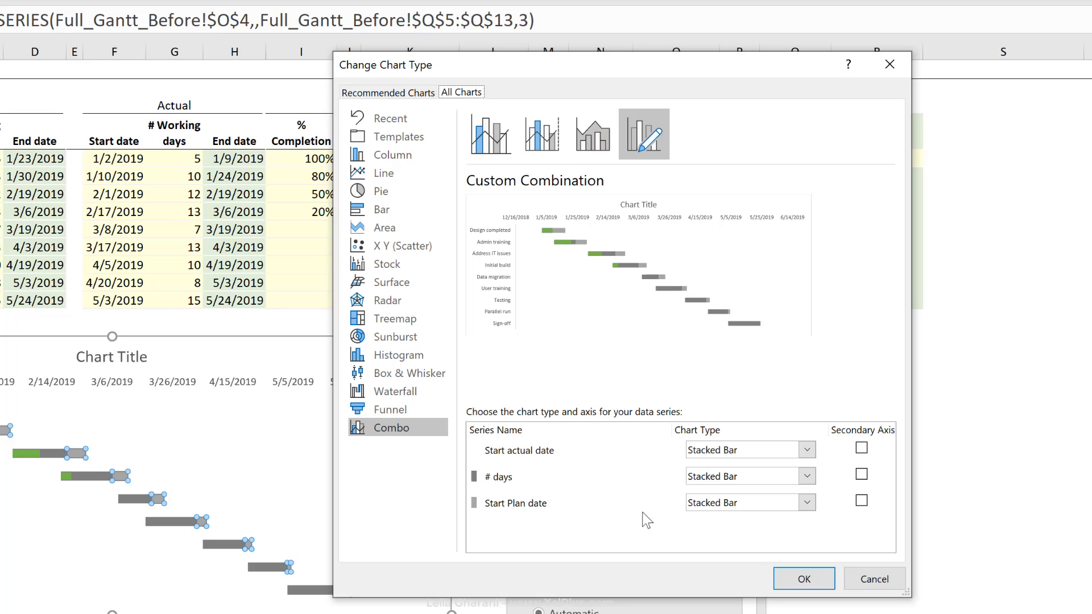
click(806, 503)
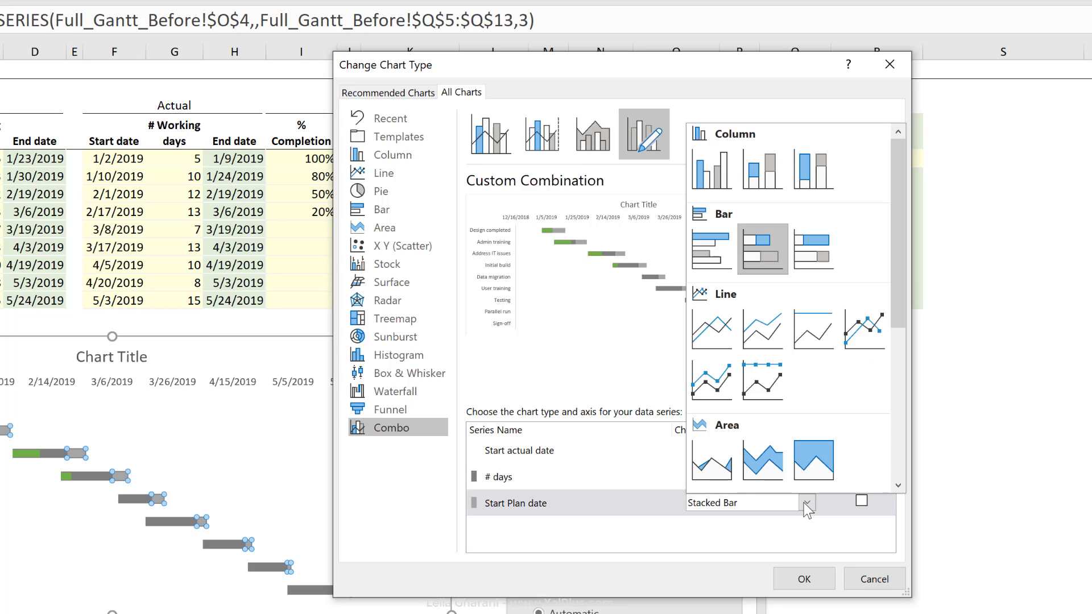
scroll(802, 477, down, 3)
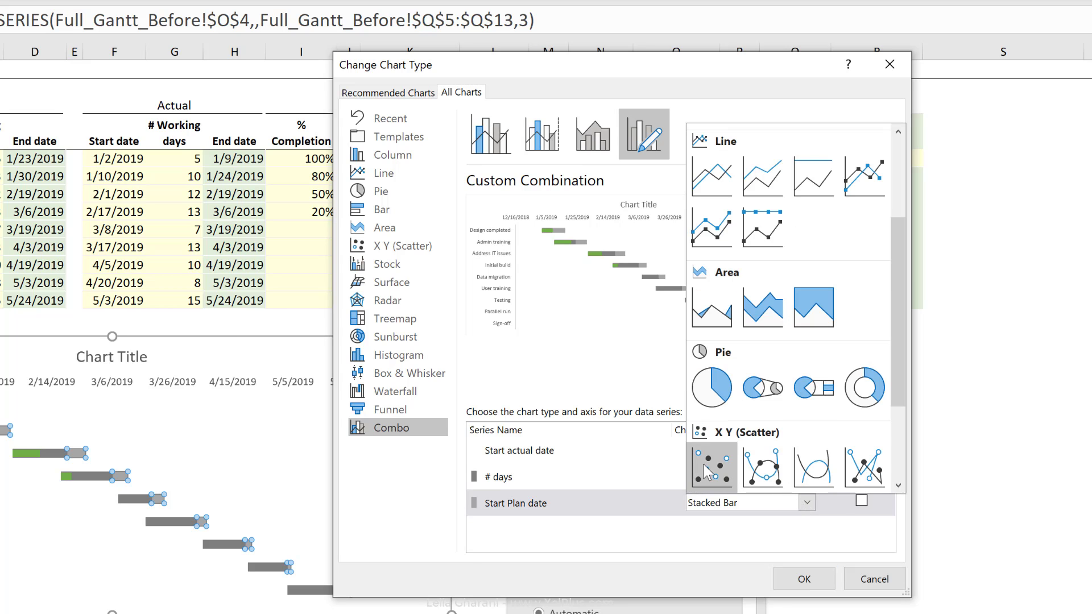
click(708, 466)
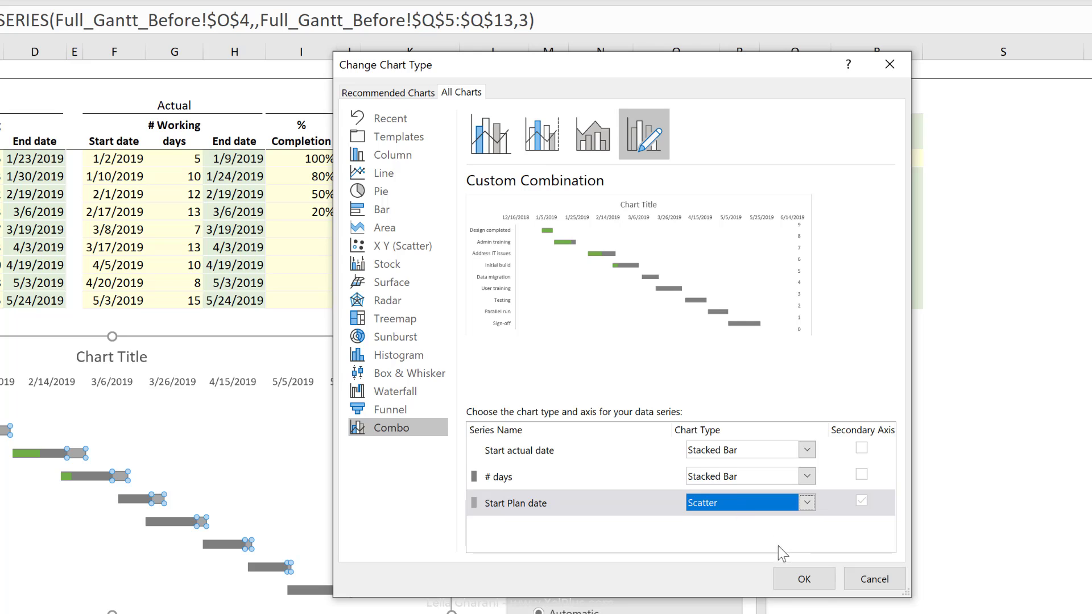
click(813, 589)
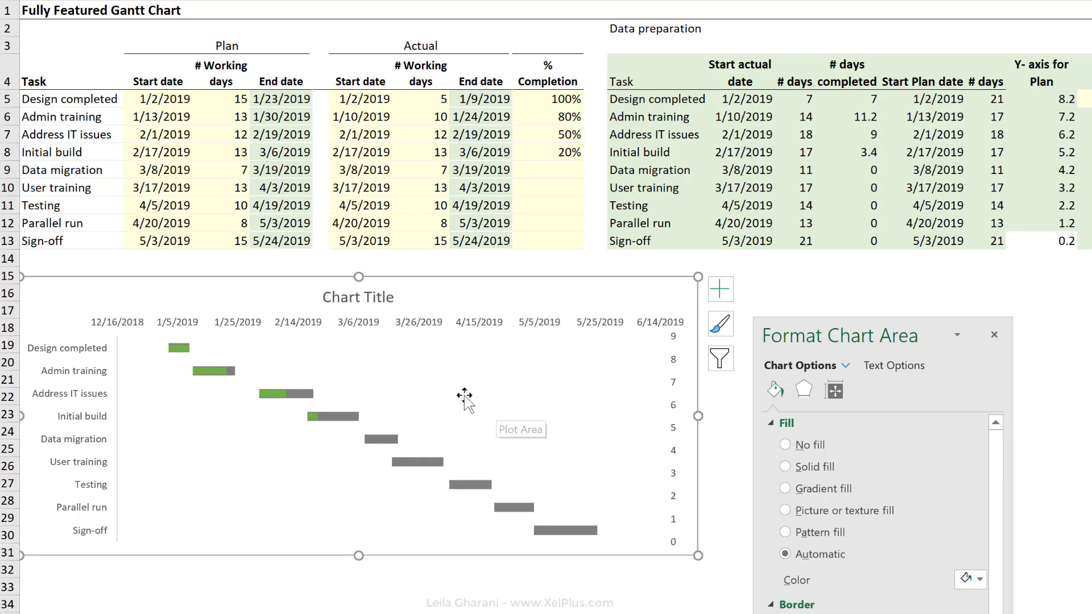
Edit the Start Plan date series so its X values are O5:O13
right_click(418, 409)
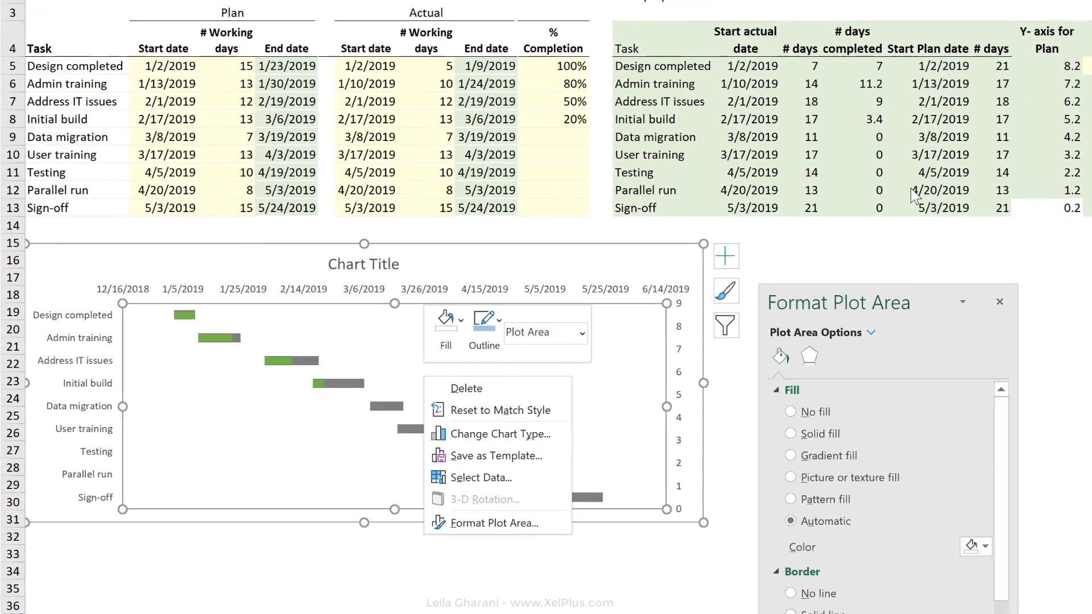
click(496, 462)
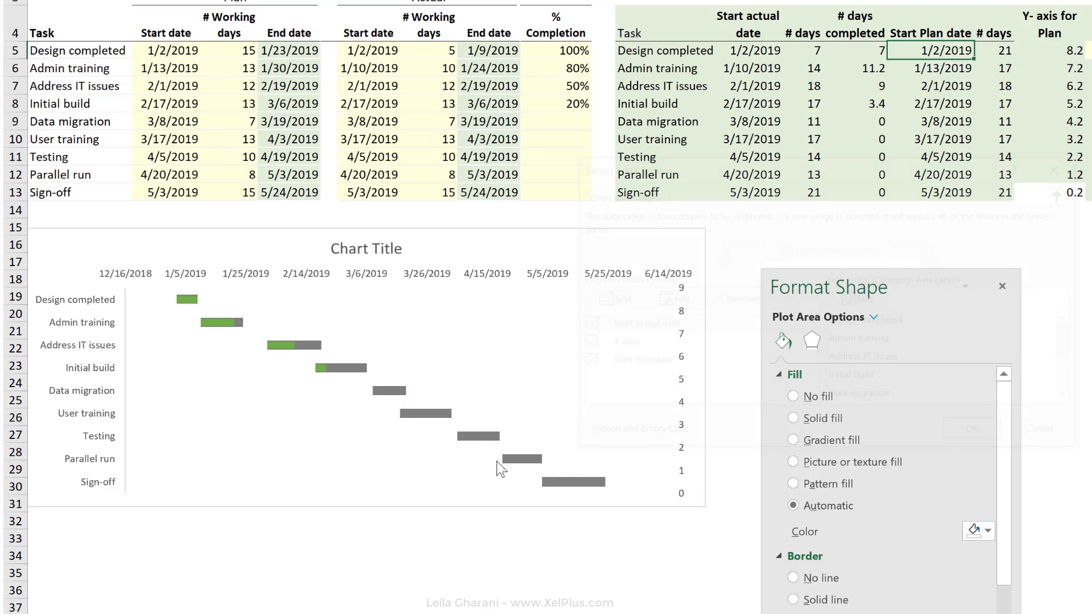
click(631, 370)
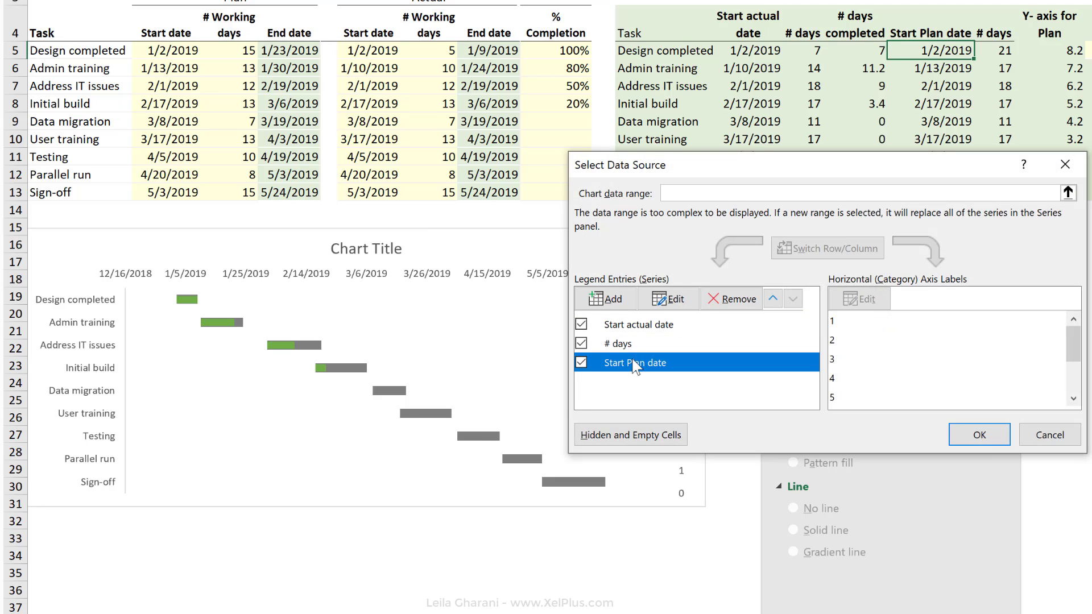
click(666, 302)
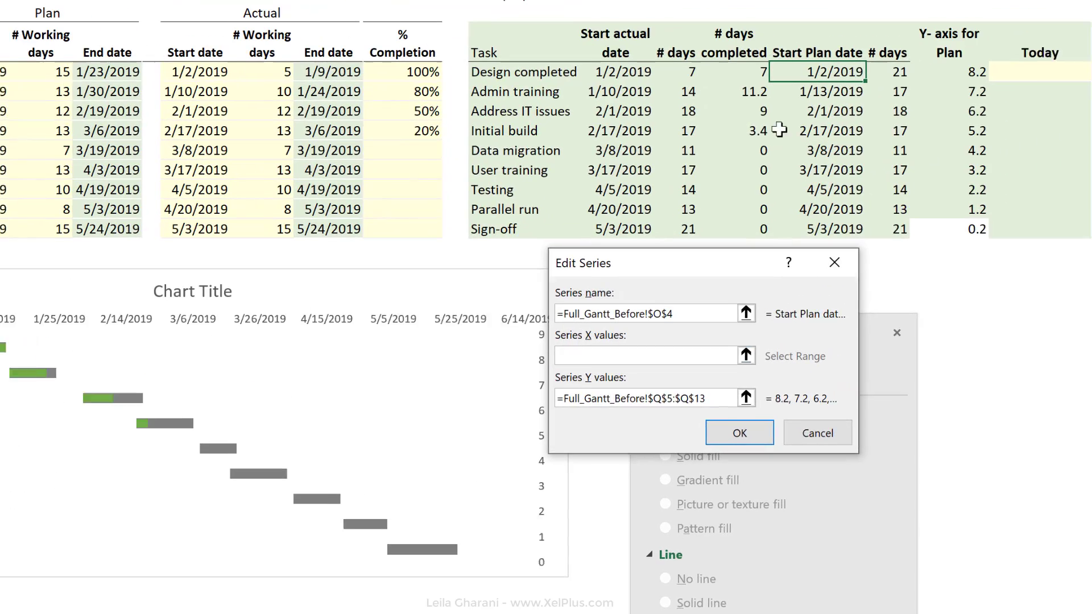
drag(835, 72, 833, 234)
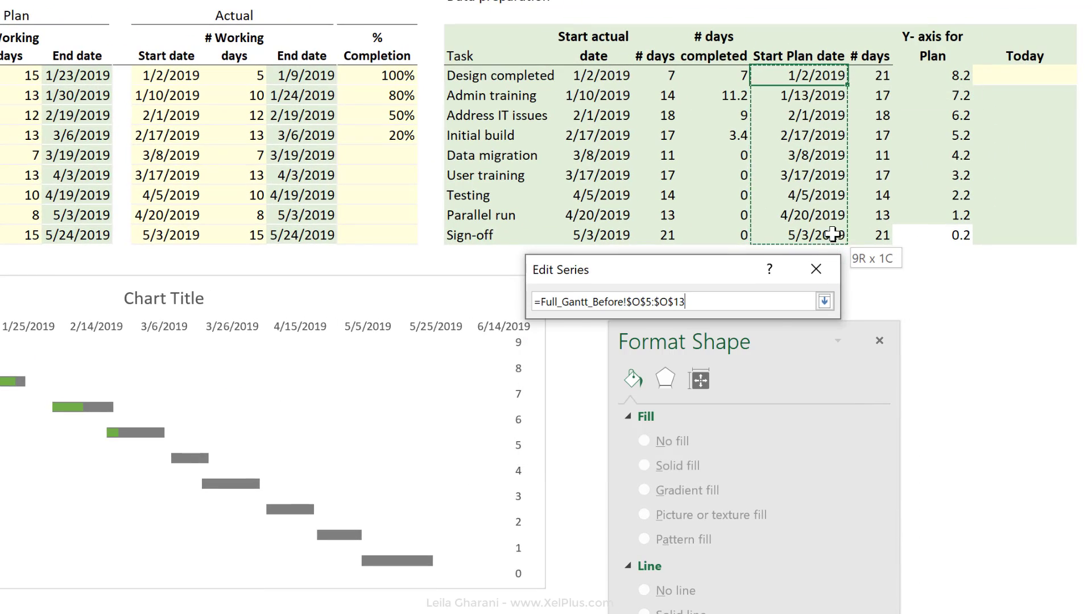
click(785, 507)
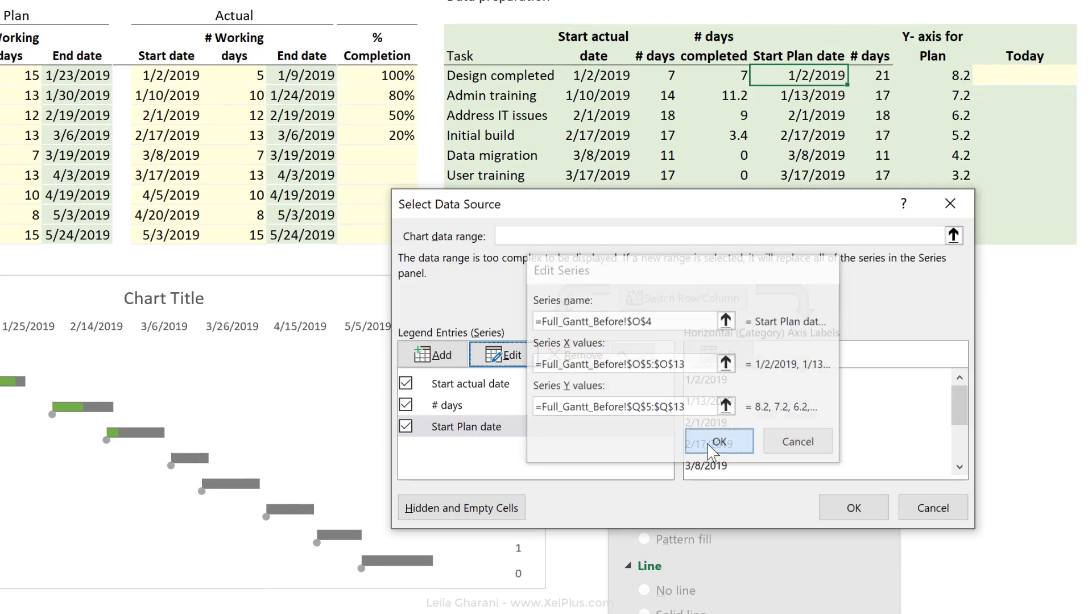
Close Select Data Source and select the Start Plan date dot series
key(Return)
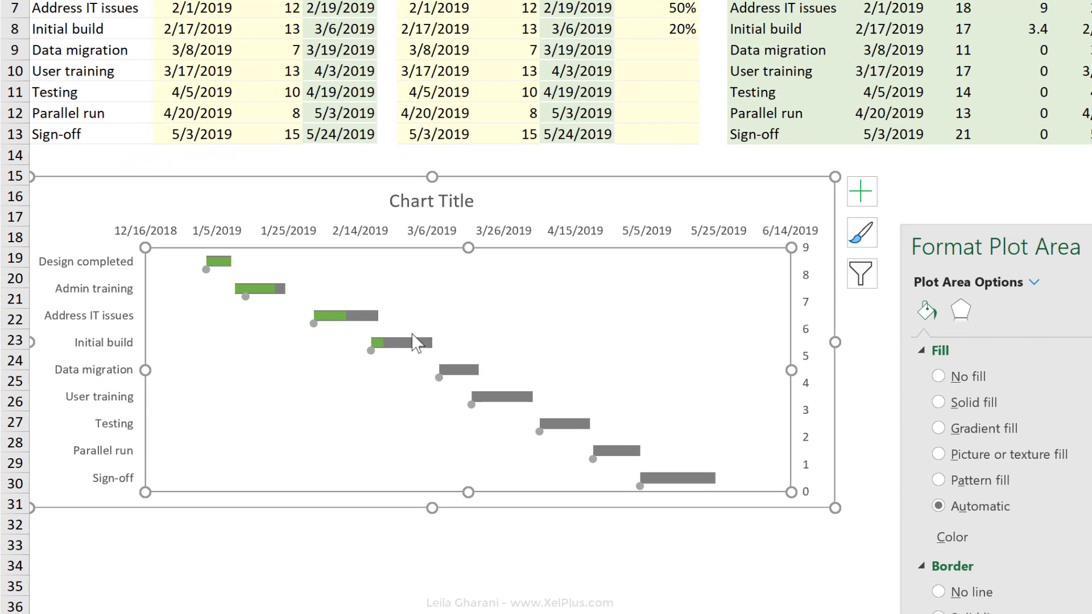
click(314, 325)
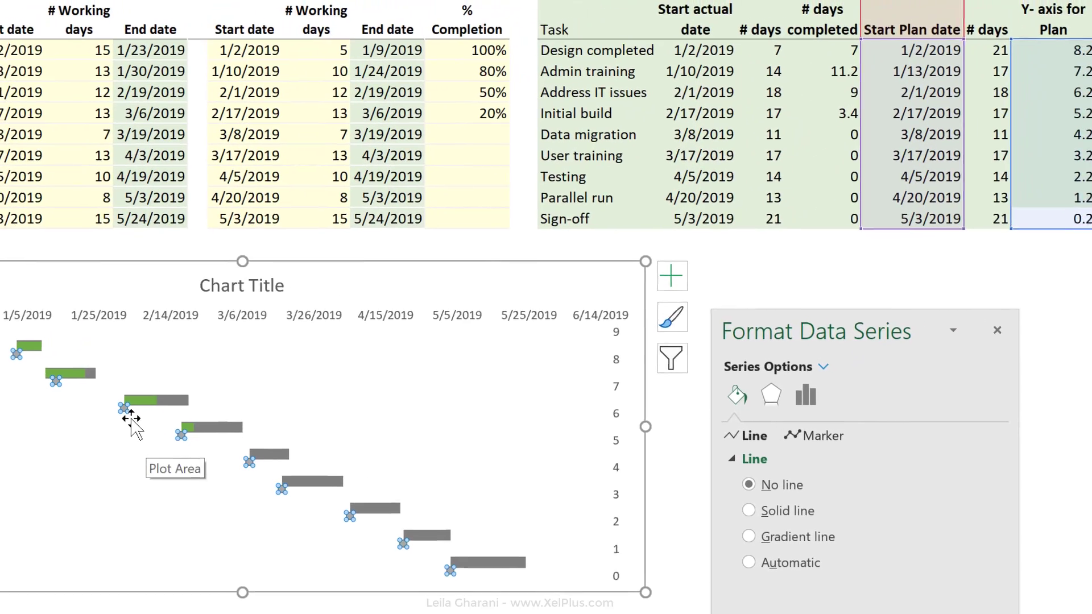
click(980, 50)
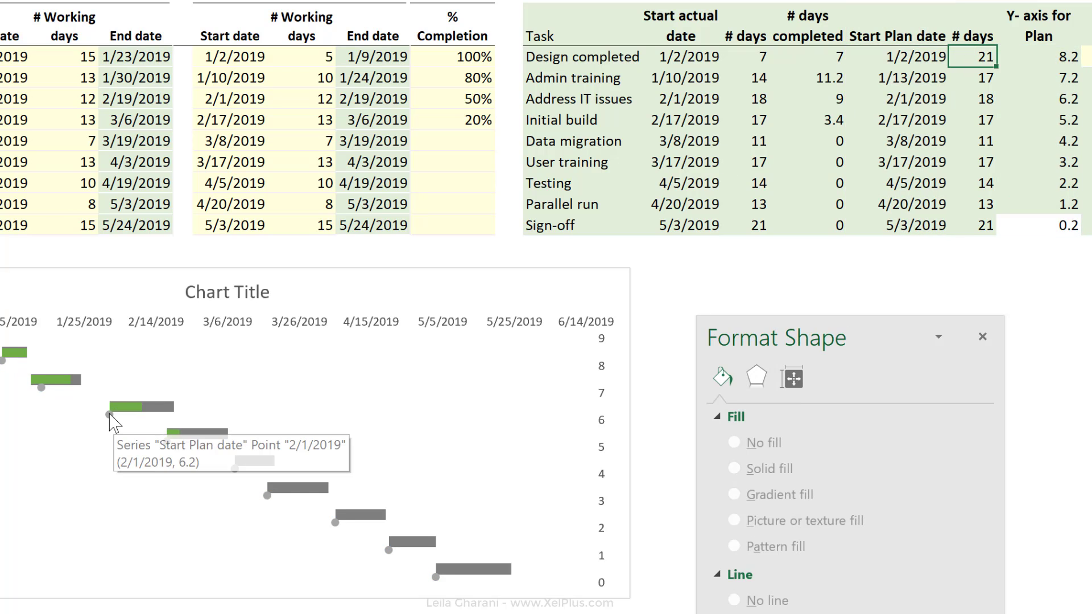
click(110, 415)
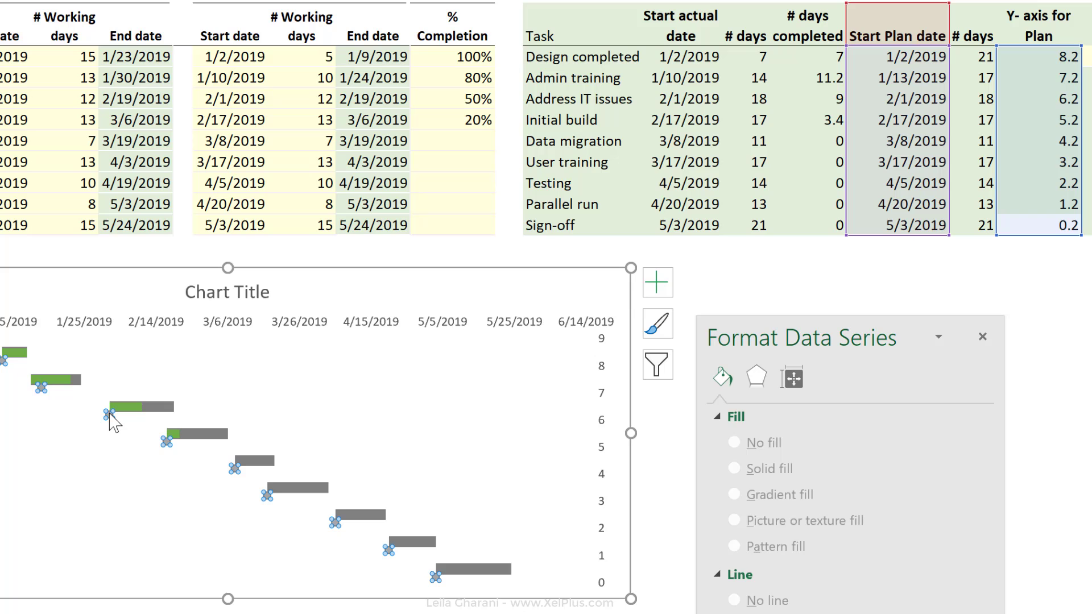
Add error bars to the plan dots and delete the vertical ones
click(655, 284)
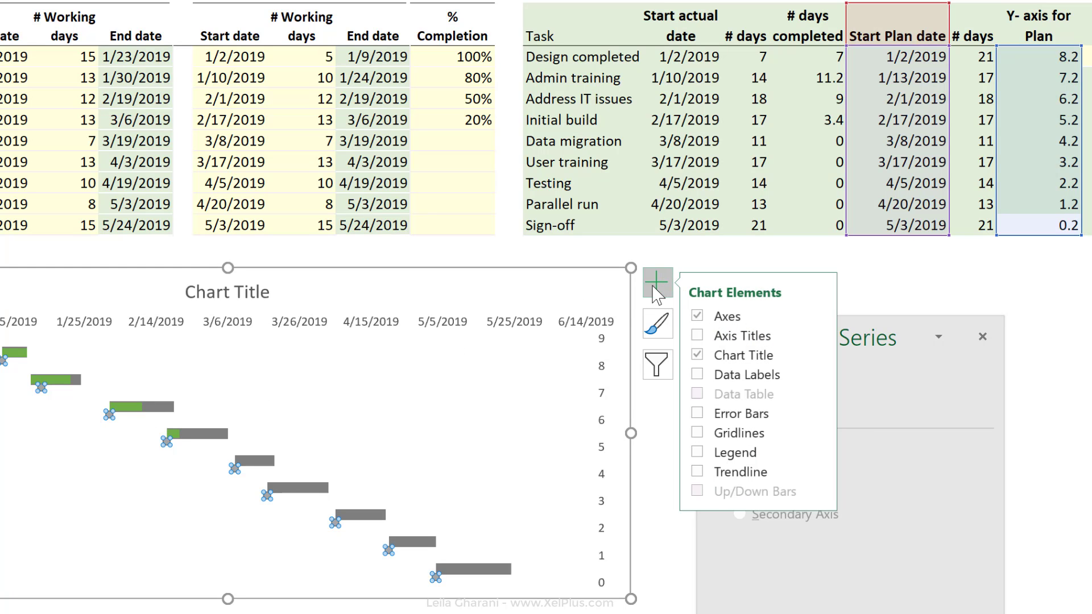
click(696, 414)
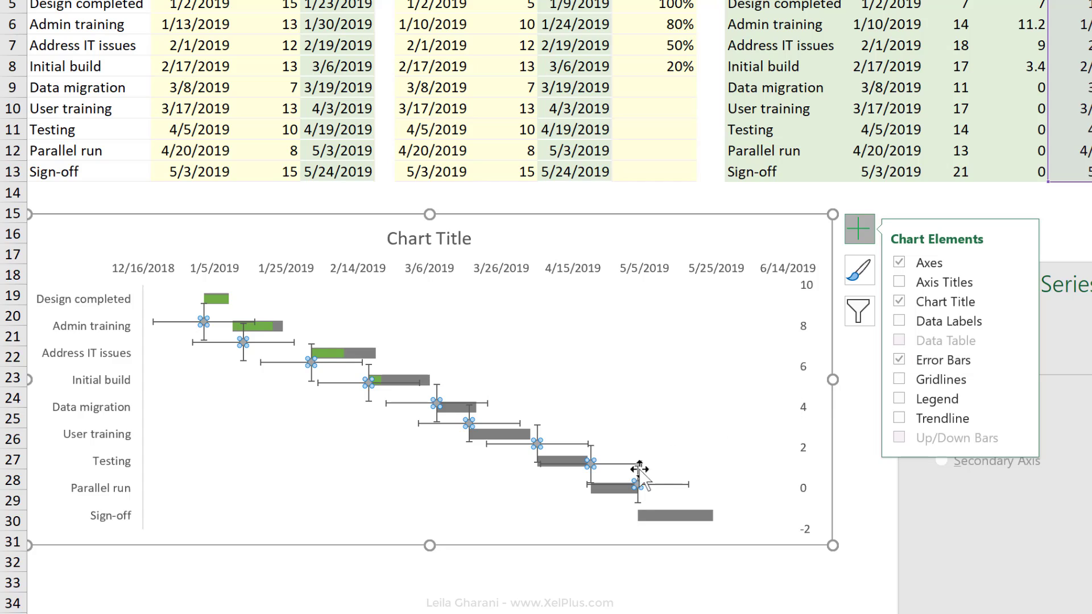
click(637, 472)
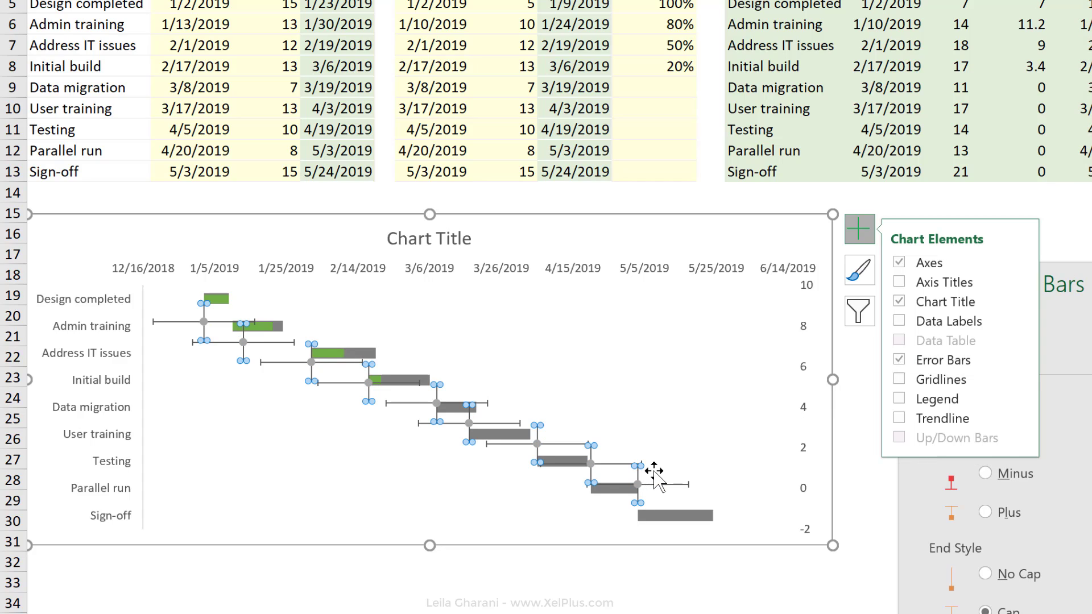
key(Delete)
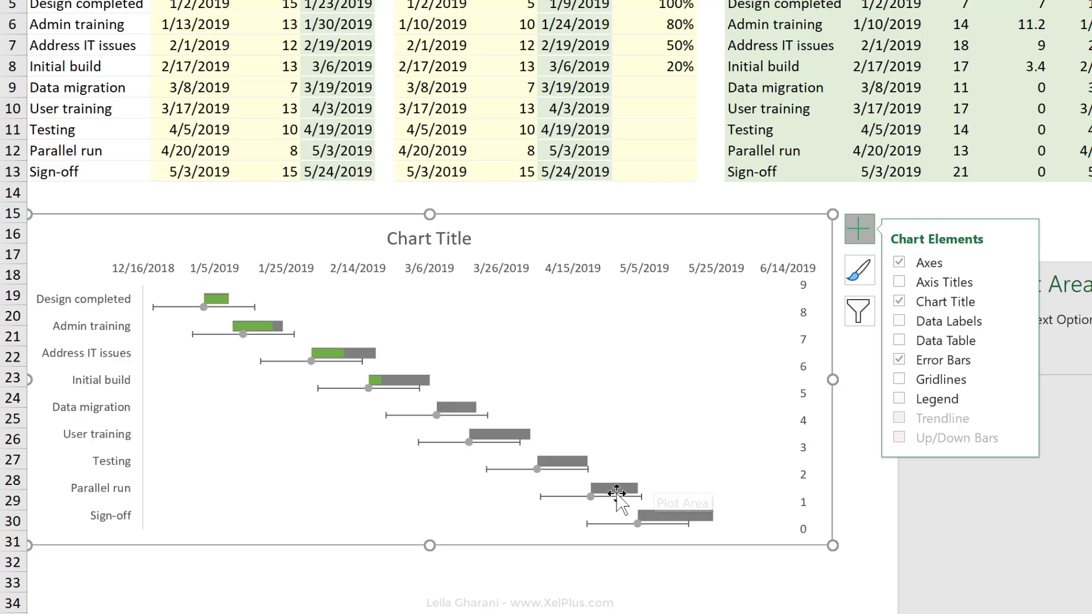
click(617, 492)
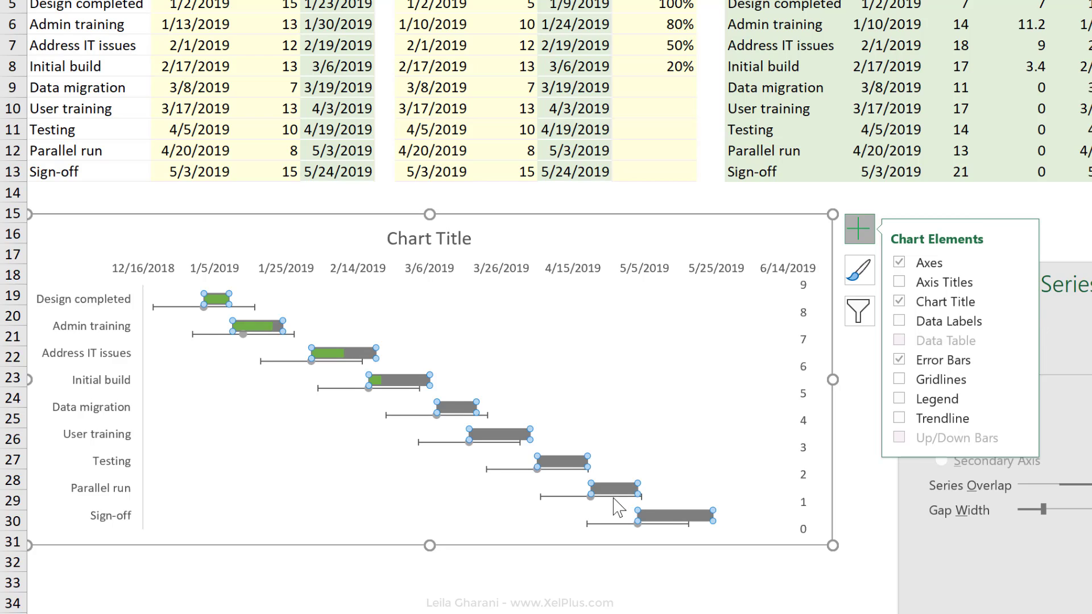
click(590, 498)
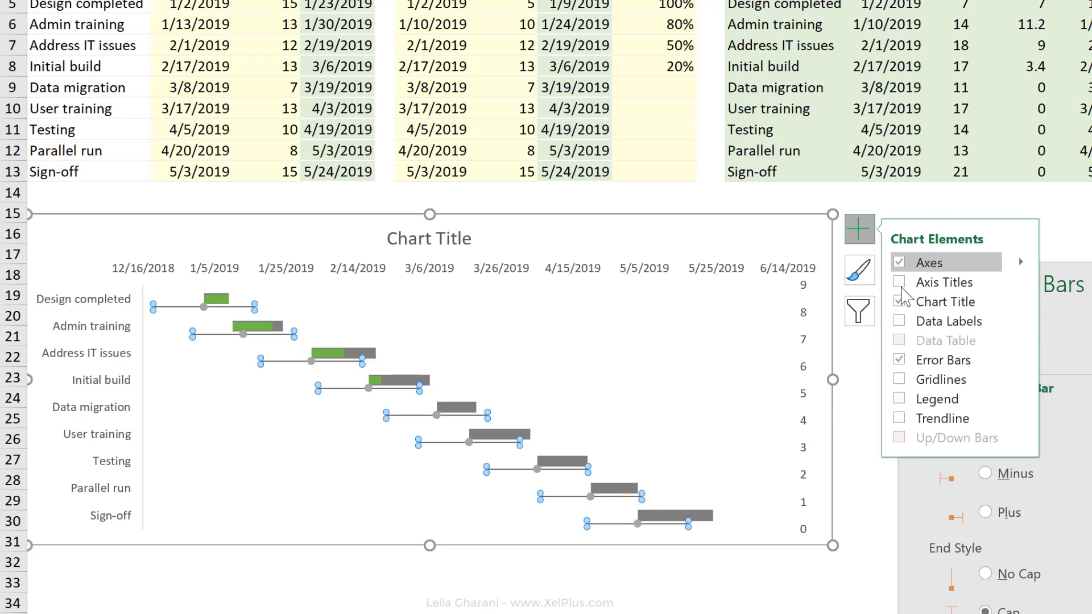
click(866, 239)
Set the horizontal error bars to Plus direction with No Cap
drag(977, 287, 964, 234)
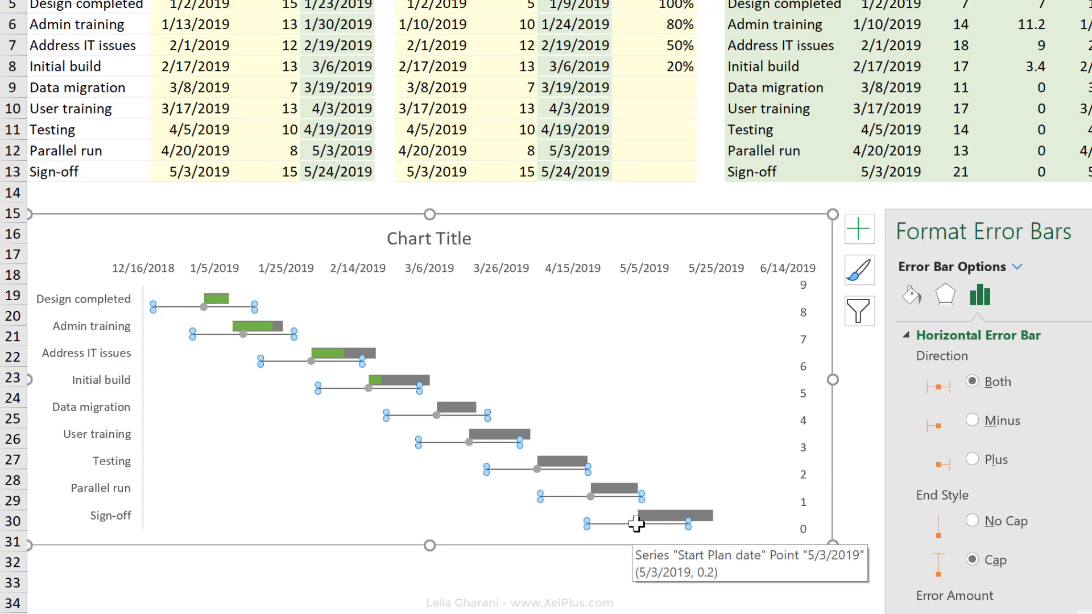
click(973, 459)
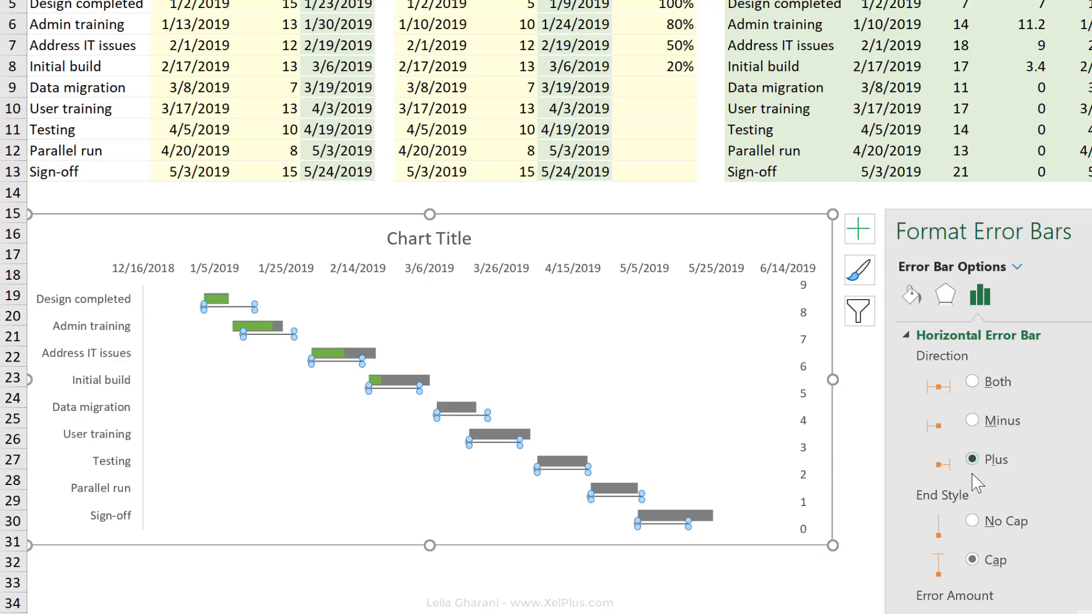
click(973, 521)
drag(1086, 226, 1080, 151)
Set the error bars' custom positive error values to the plan # days cells
click(711, 589)
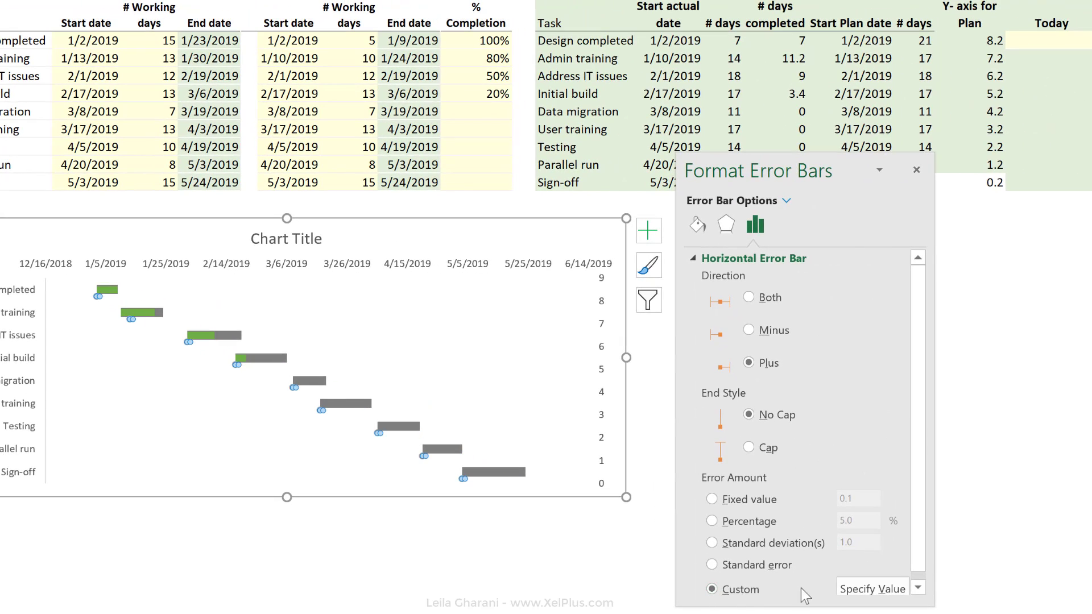
click(859, 589)
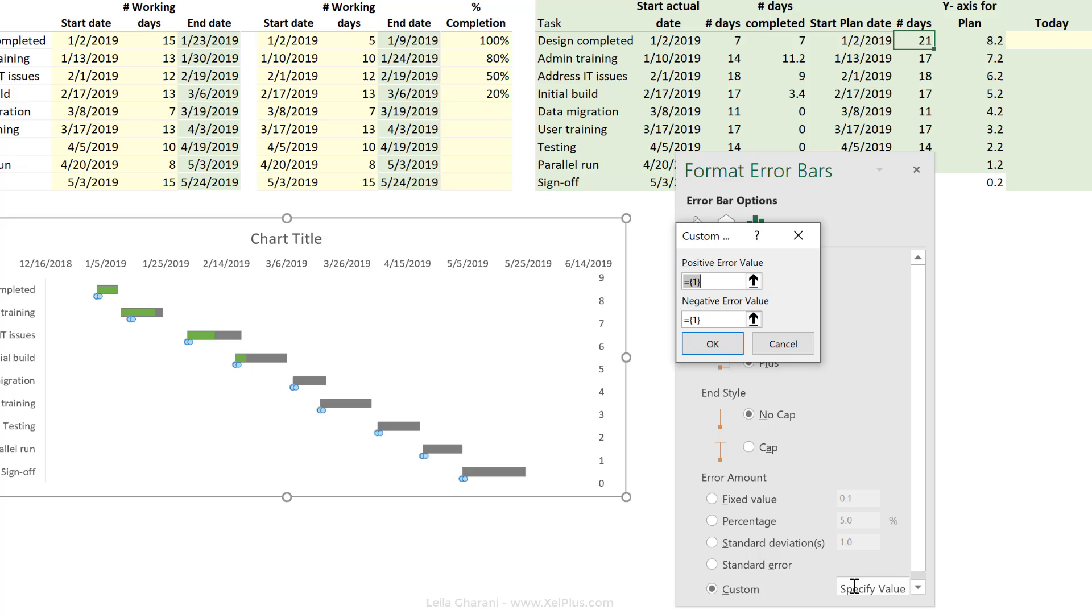
drag(921, 40, 928, 181)
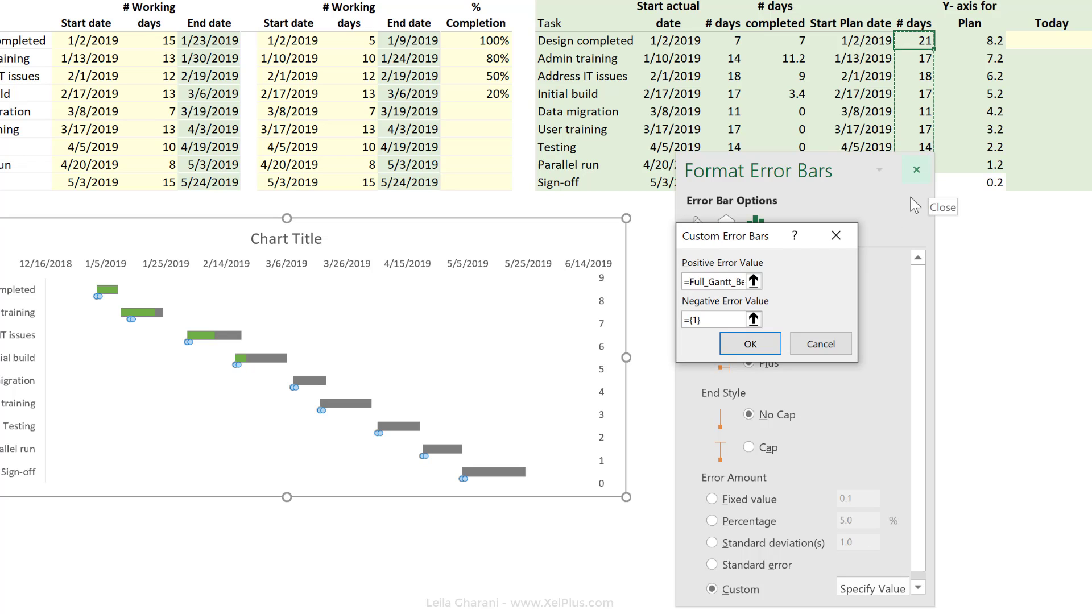
click(758, 344)
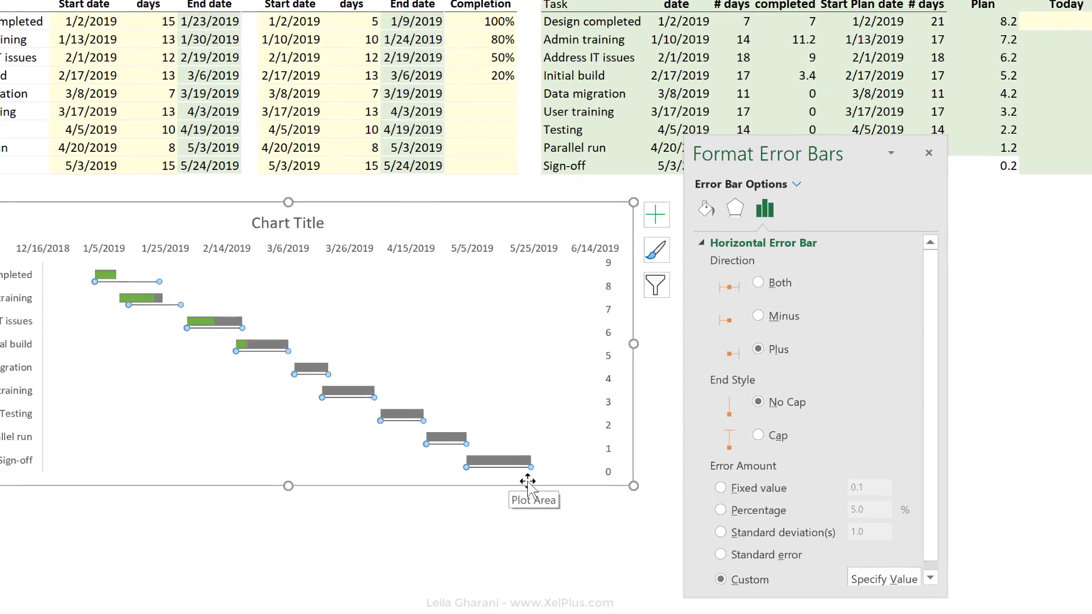
Make the error bar lines light blue and 3 pt wide
click(721, 181)
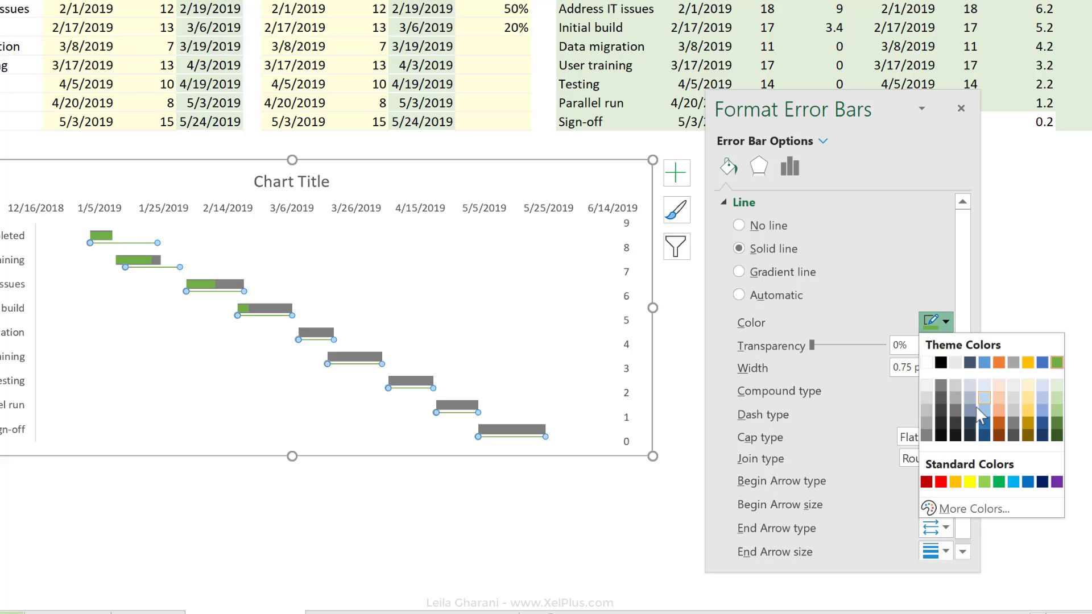
click(984, 411)
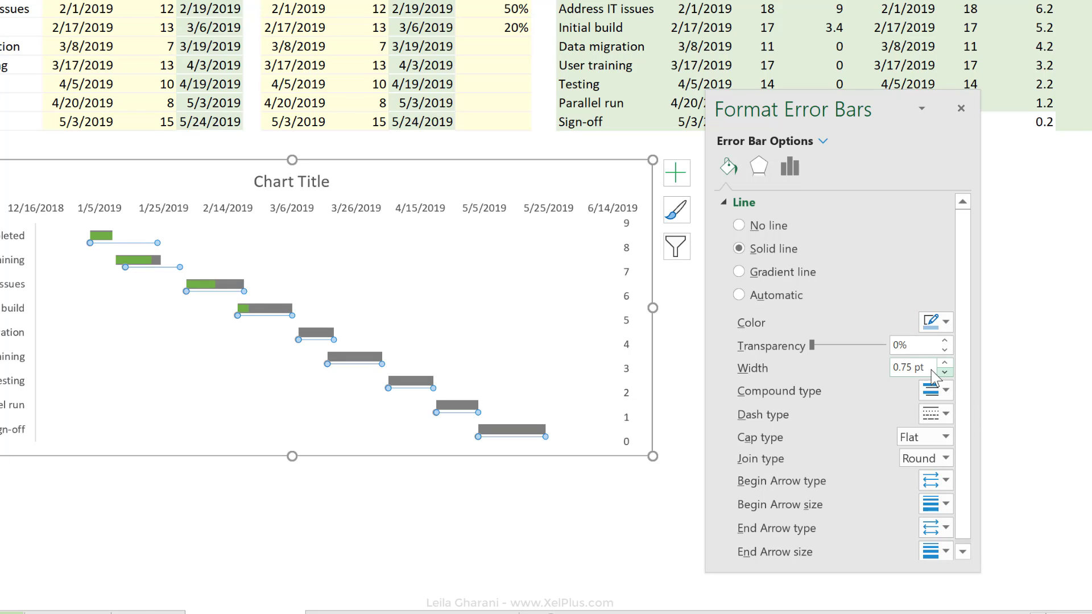
drag(933, 365, 846, 352)
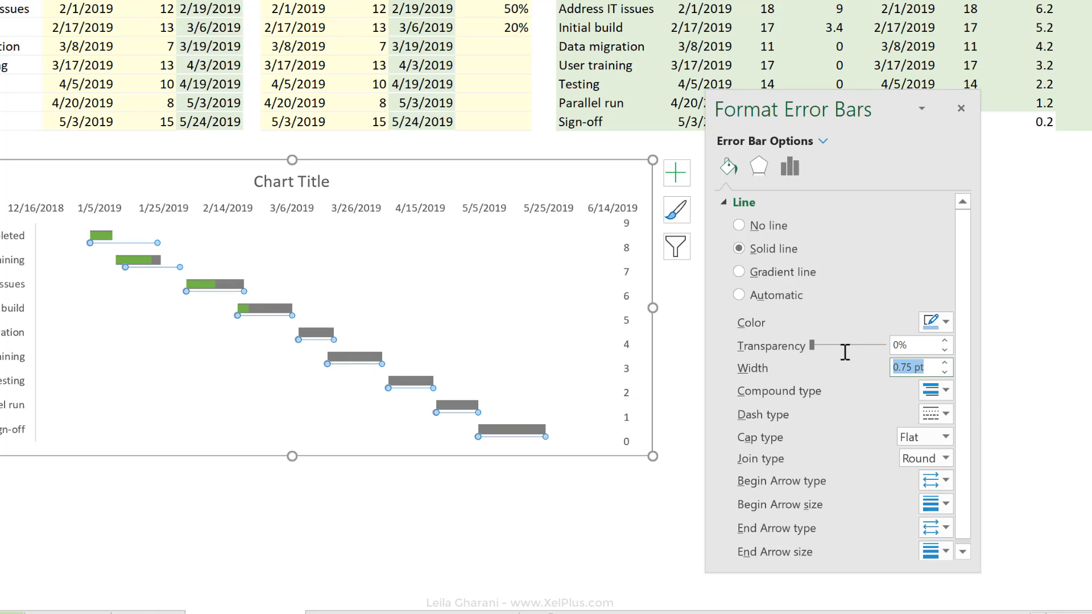
text(3)
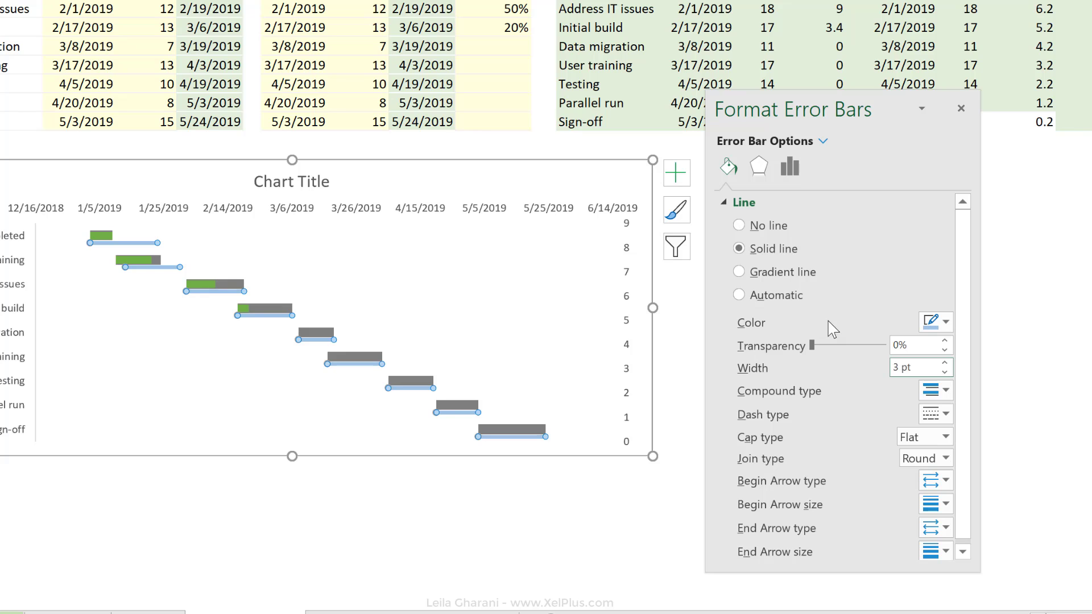
Set the plan-start series marker to None
click(298, 339)
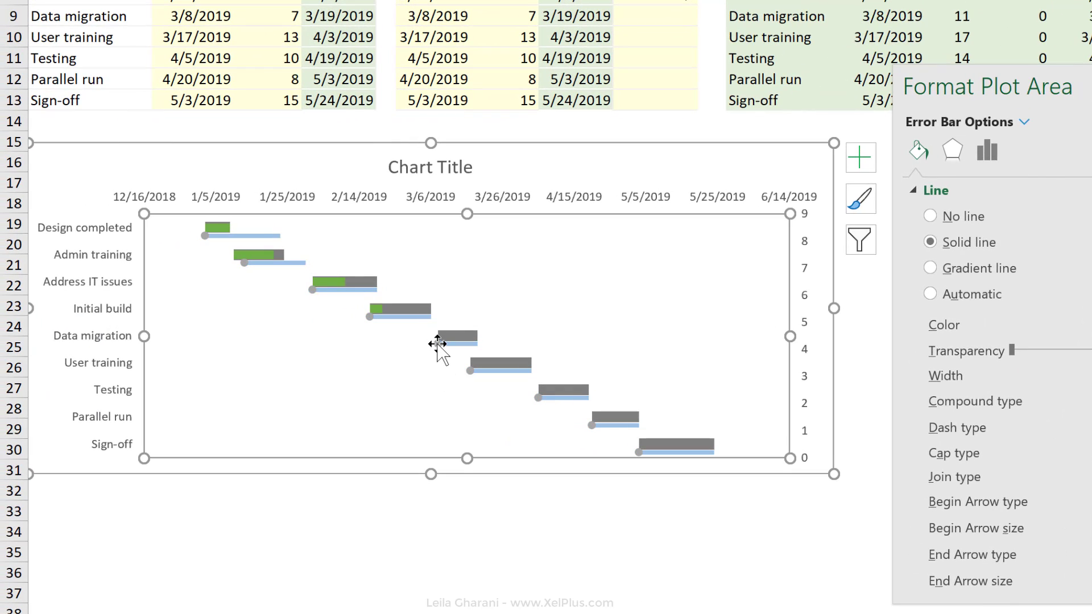
click(438, 345)
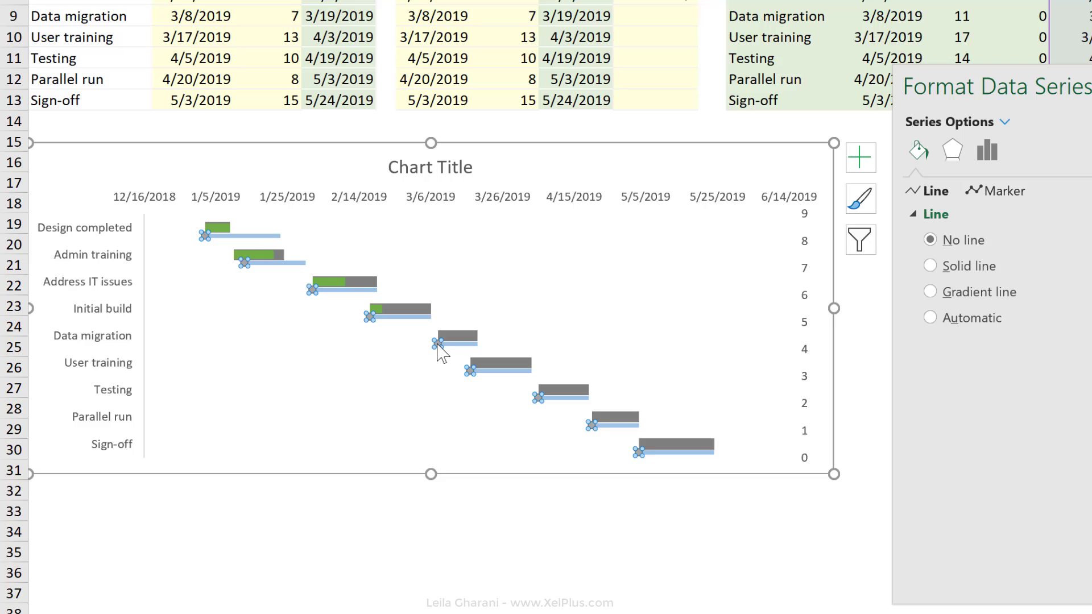
click(1004, 192)
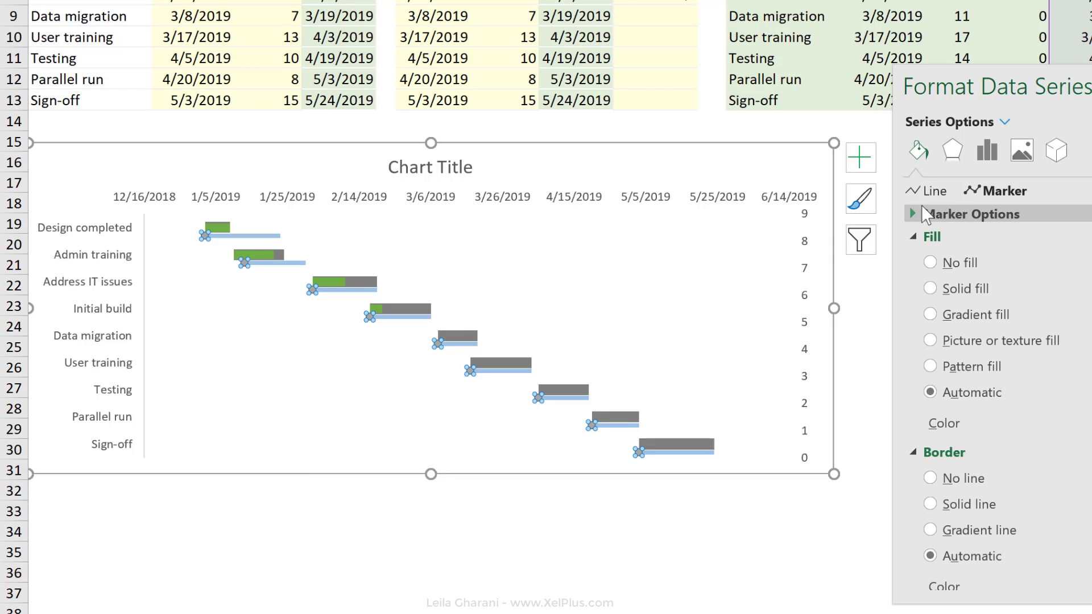
click(967, 214)
click(978, 267)
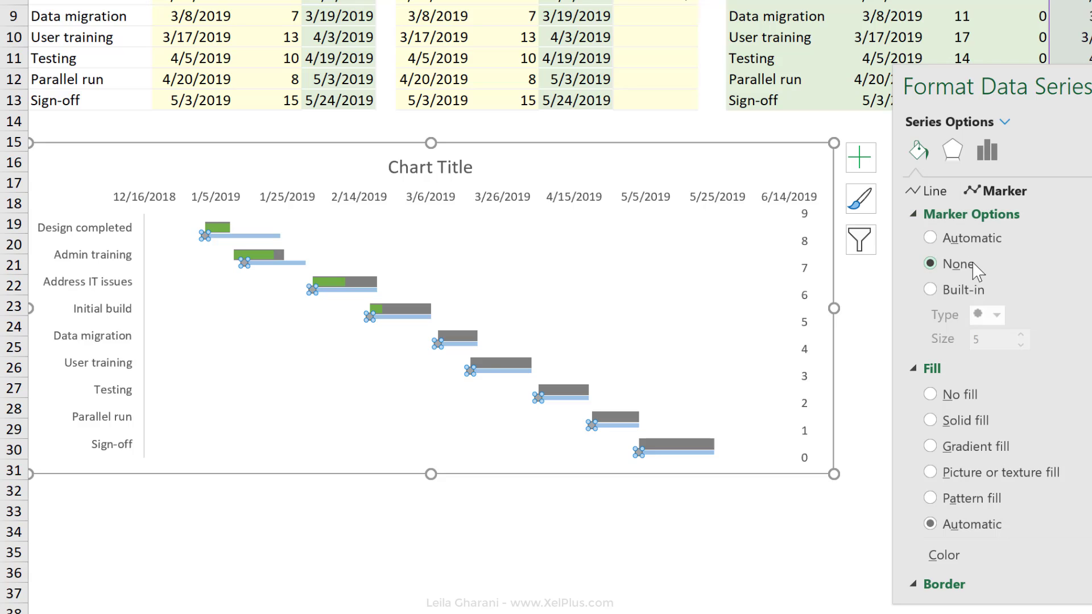
key(Escape)
Review the green progress error bars and actual-duration bars, then deselect the chart
click(234, 234)
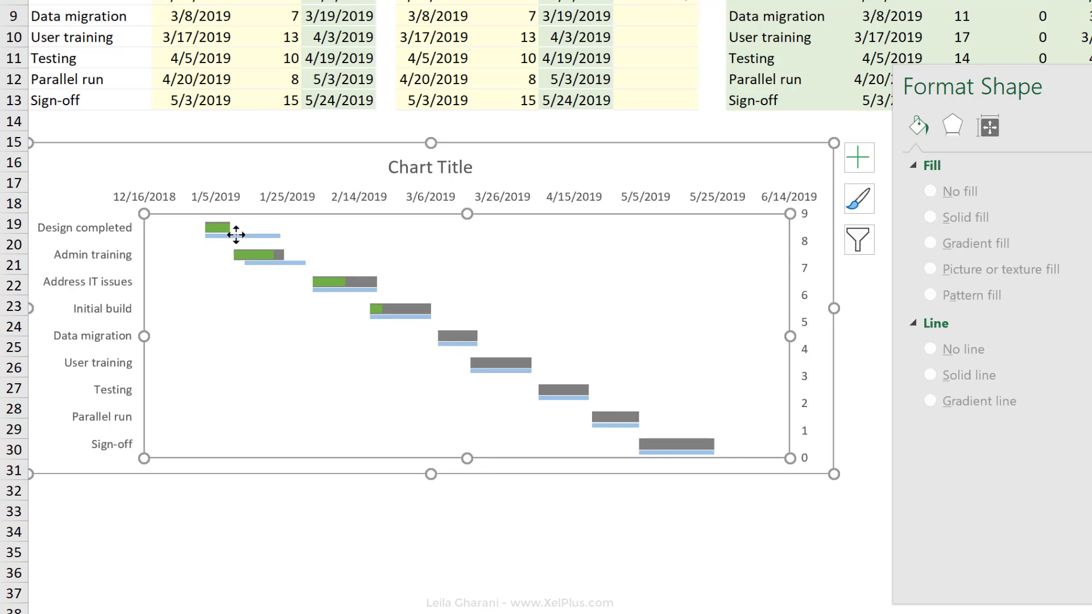
click(224, 230)
click(256, 255)
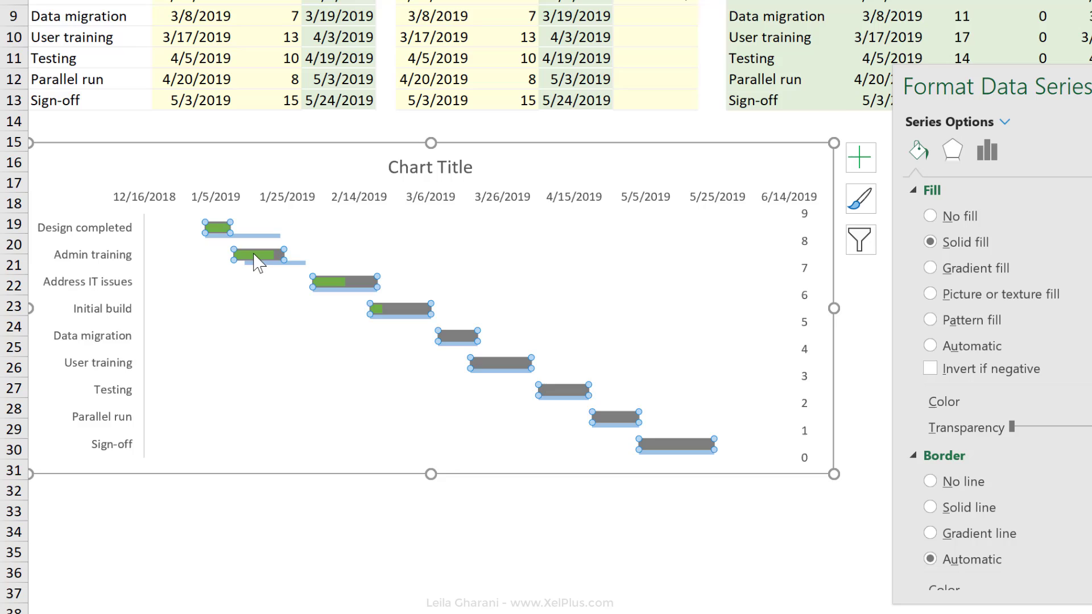
click(264, 276)
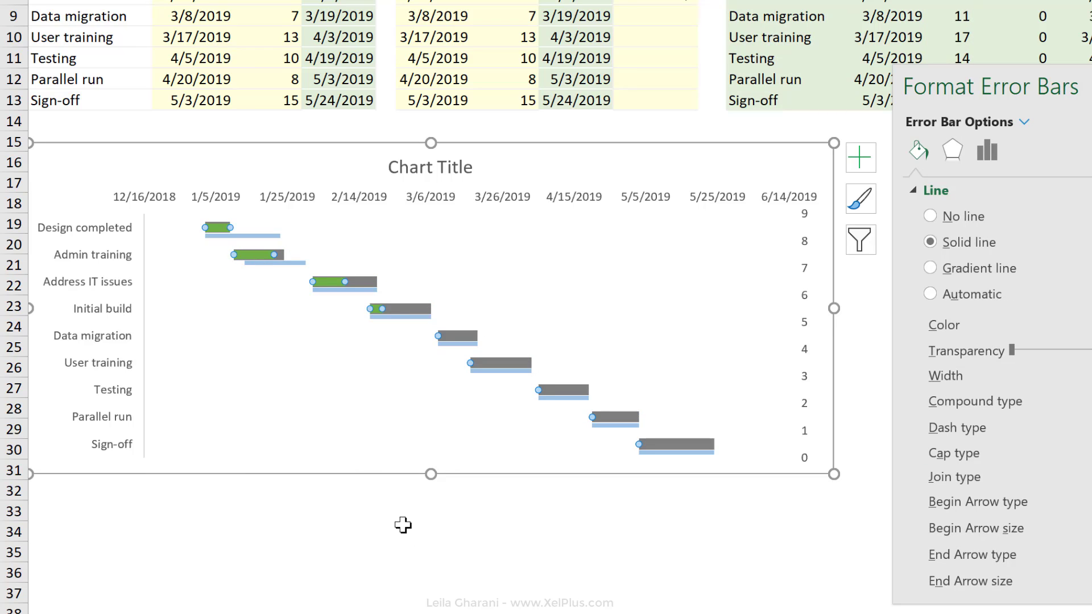
click(403, 525)
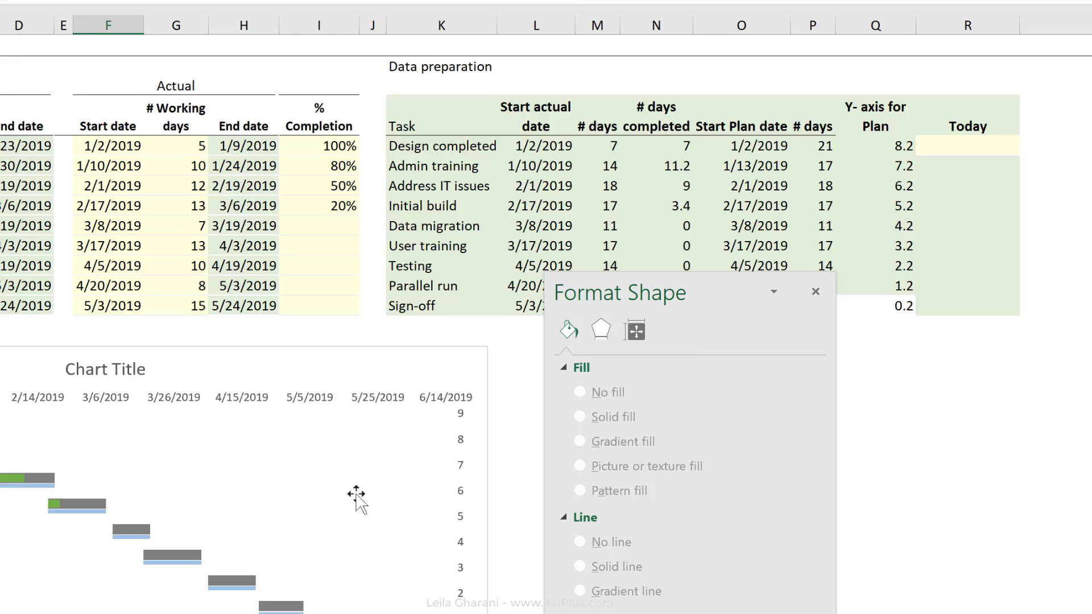
Delete the secondary vertical axis and fill Today cells R5:R13 with 4/4/2019 via =R5
click(449, 521)
key(Delete)
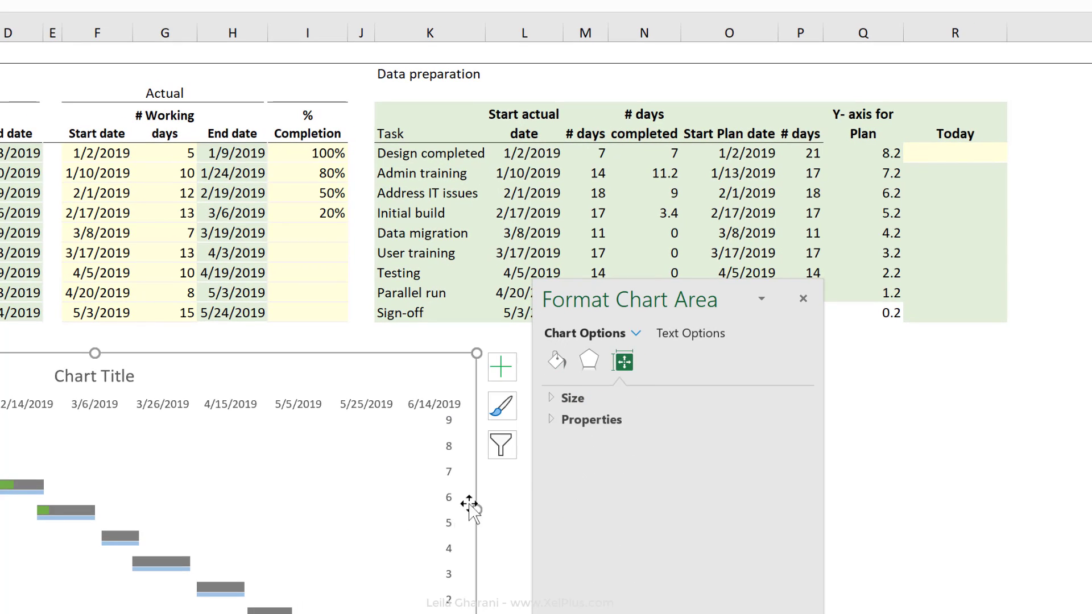
click(955, 152)
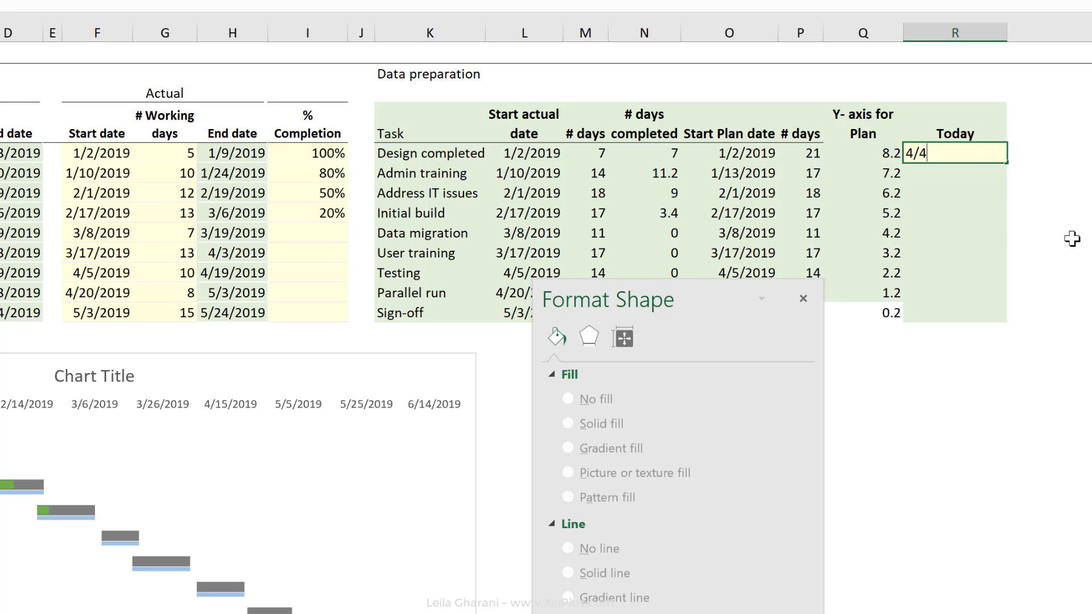
text(/2019)
key(Return)
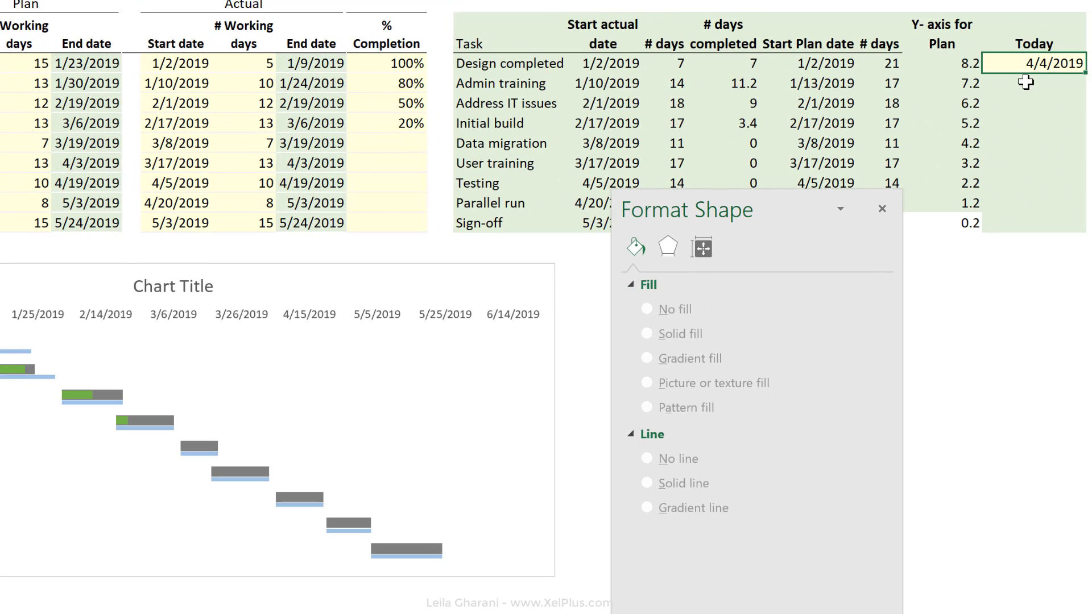
click(1035, 80)
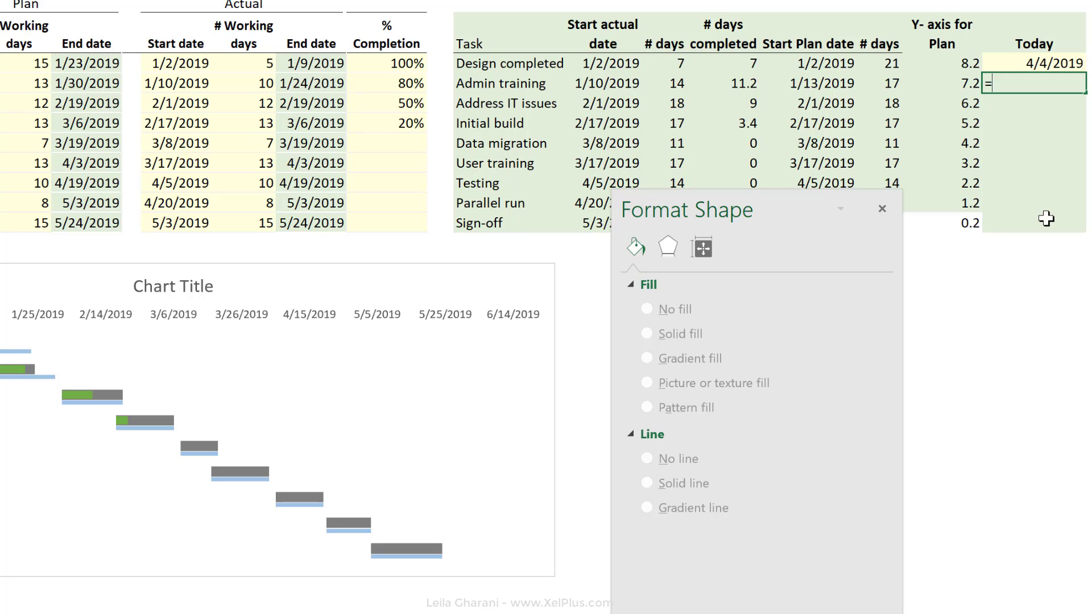
click(1033, 61)
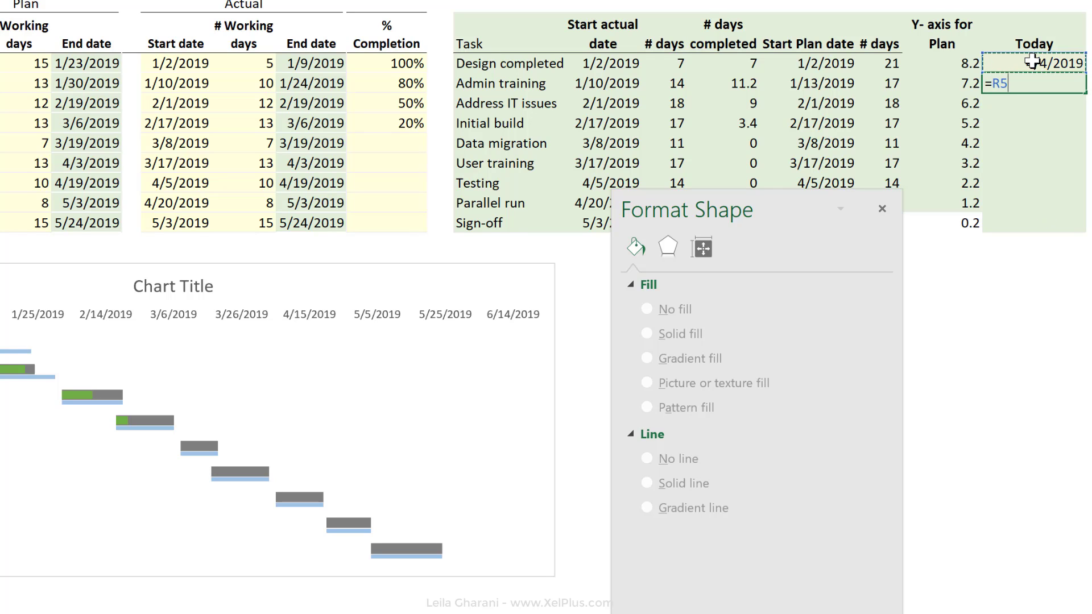
key(ctrl+Return)
drag(1086, 92, 1063, 236)
Add a 'Today' series named from R4 with X values R5:R13 and Y values Q5:Q13
right_click(256, 370)
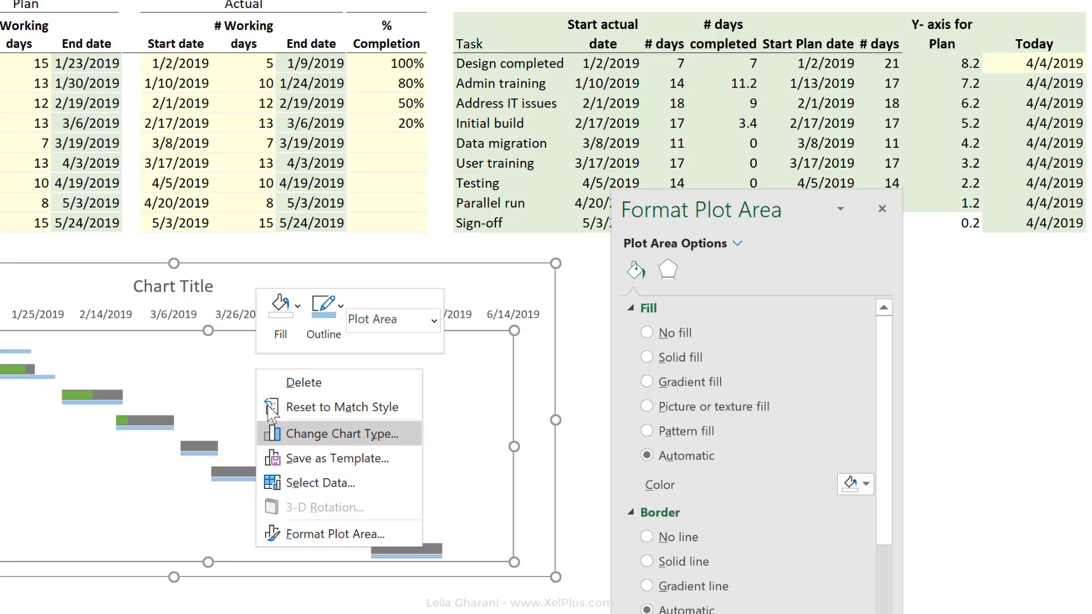
click(296, 483)
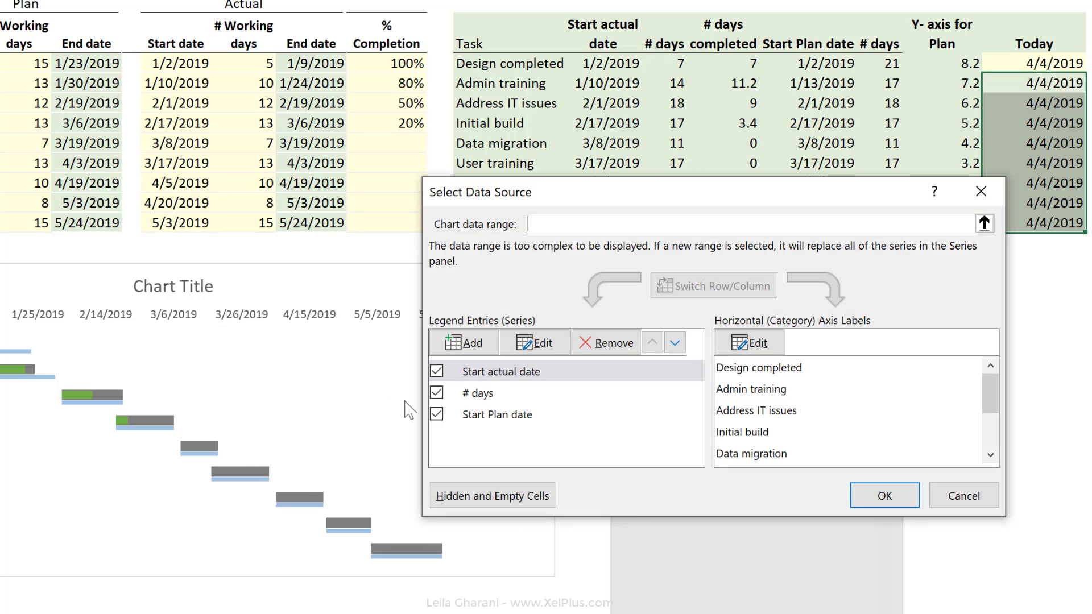
click(472, 345)
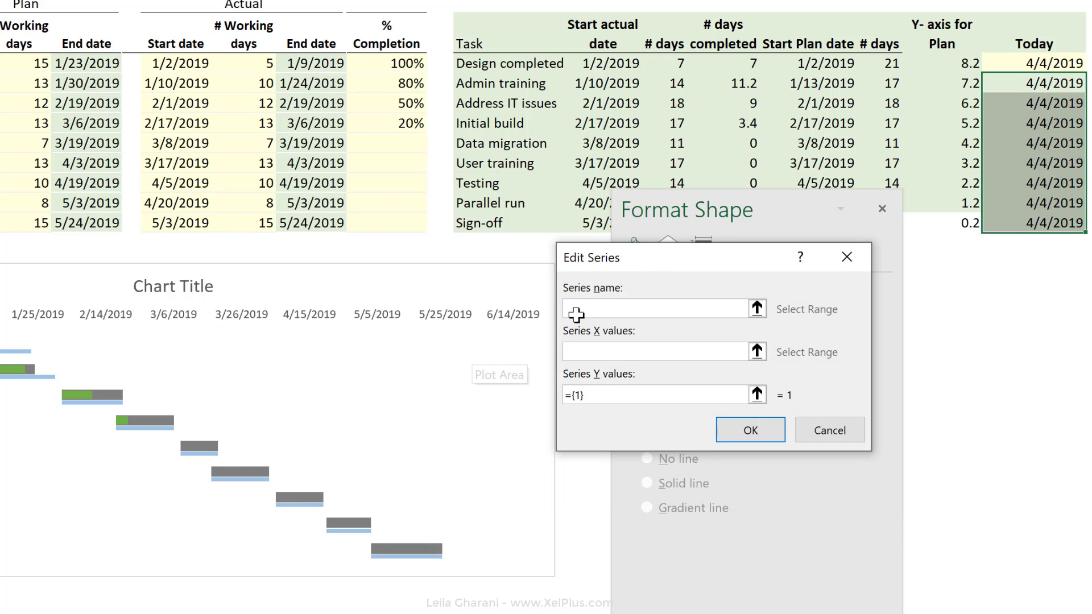
click(1024, 44)
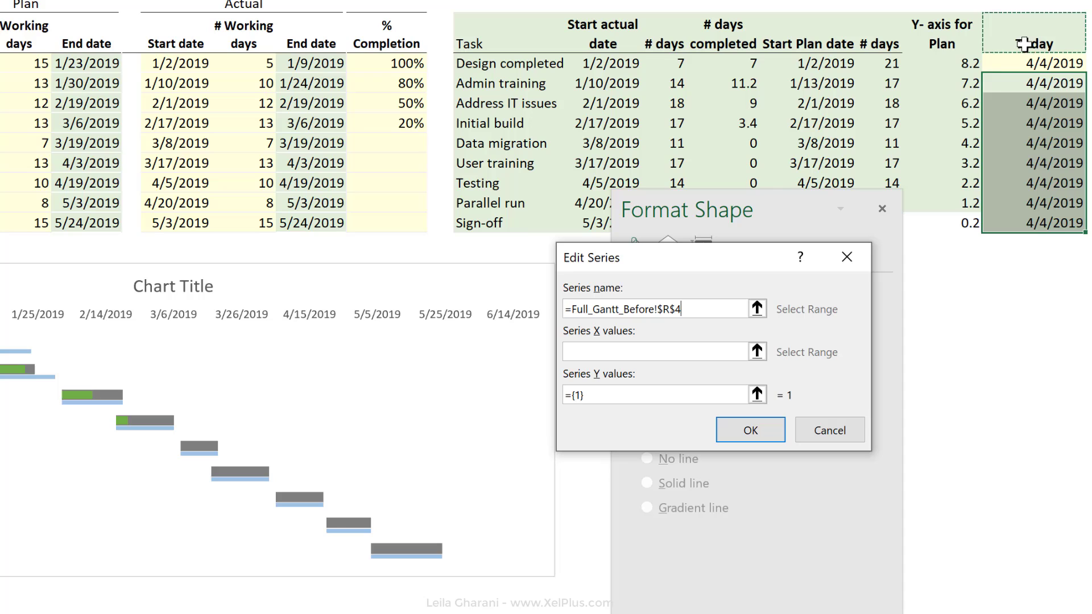
click(580, 353)
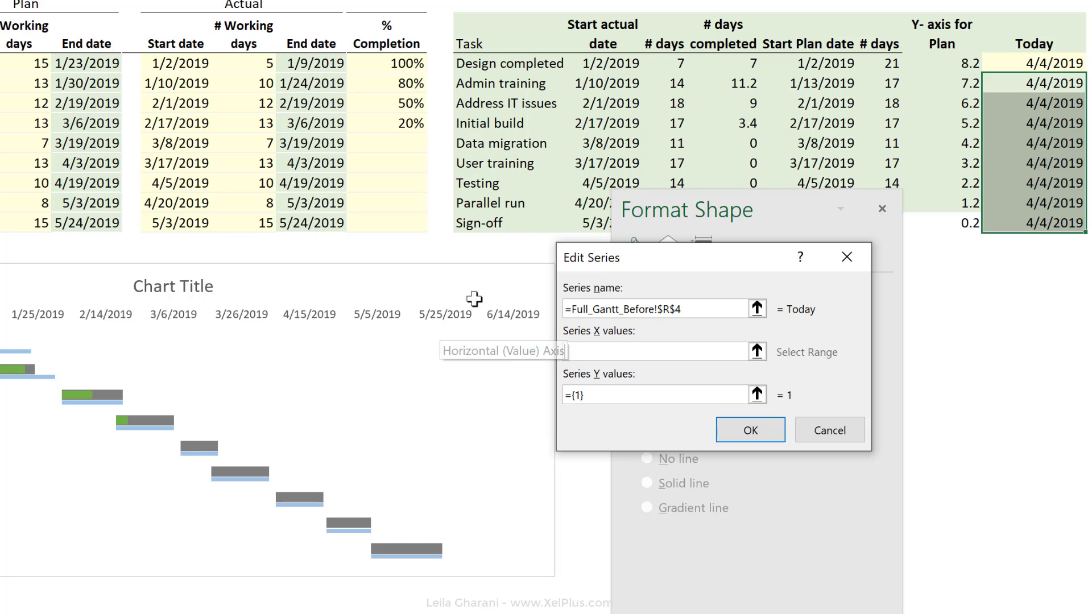
drag(1030, 83, 1052, 223)
key(Tab)
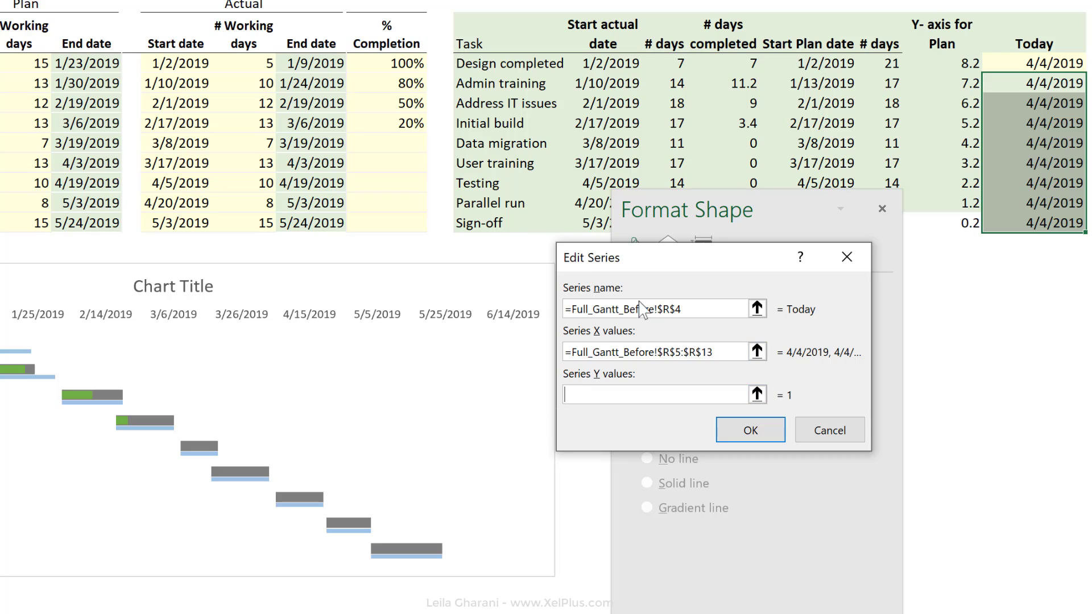
click(951, 62)
drag(952, 82, 967, 223)
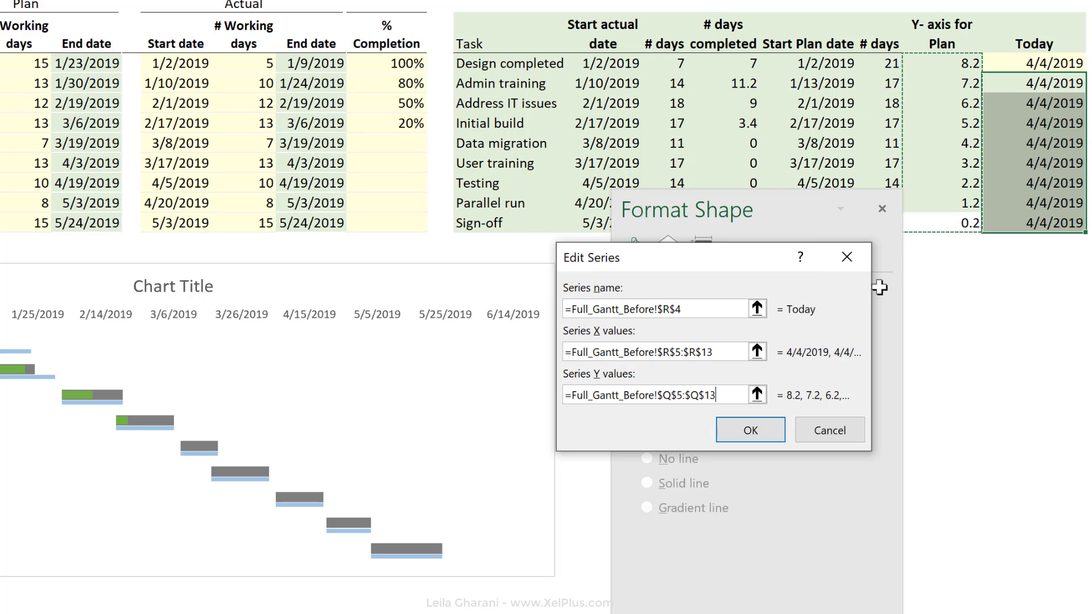
click(745, 431)
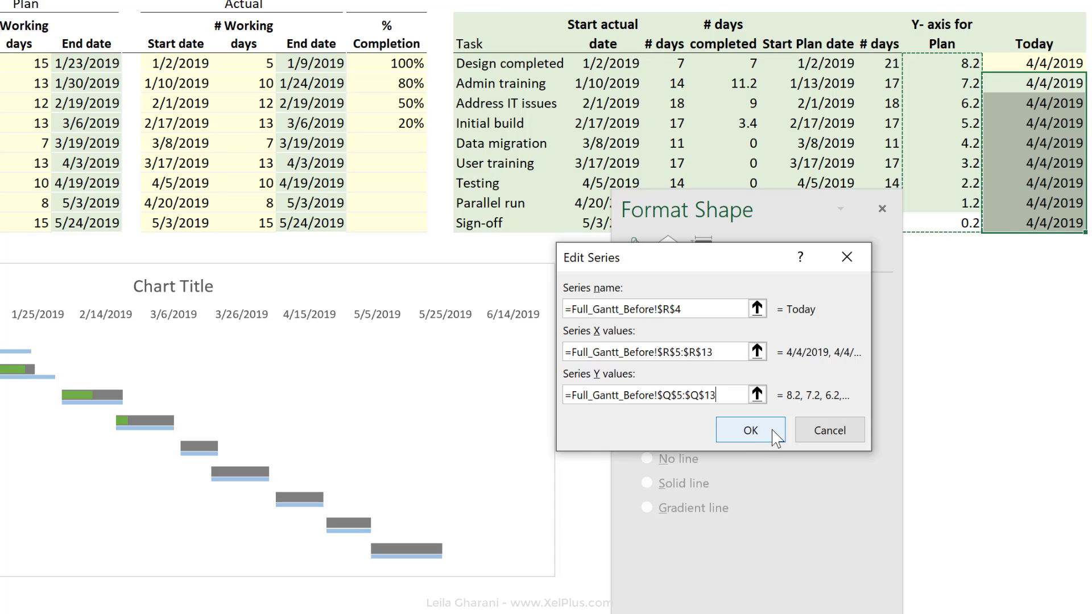
click(766, 431)
Apply the new Today series by closing the Select Data Source dialog
click(876, 496)
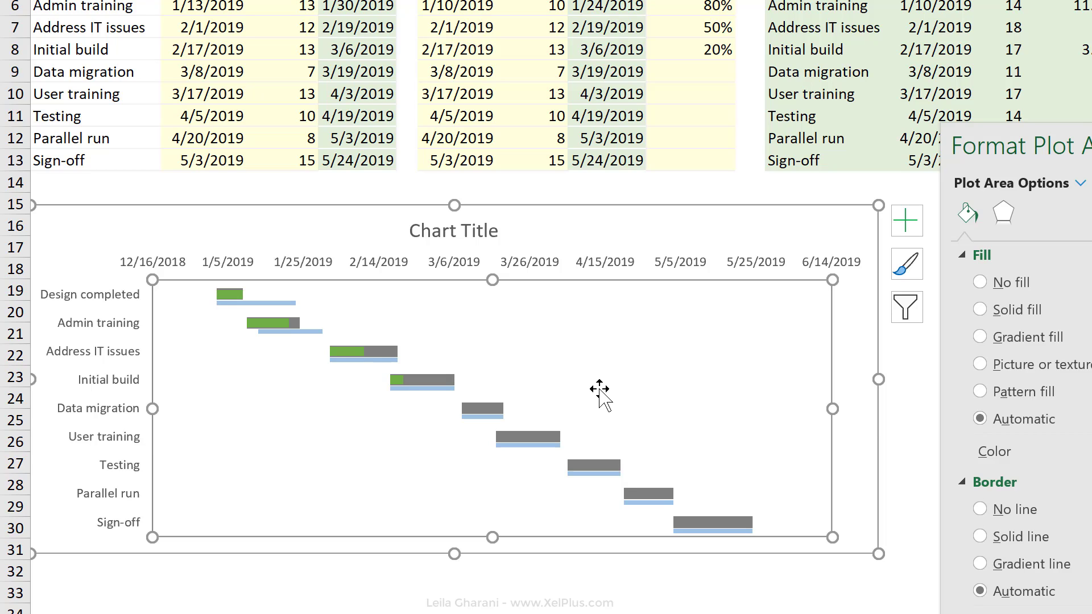
mouse_move(568, 364)
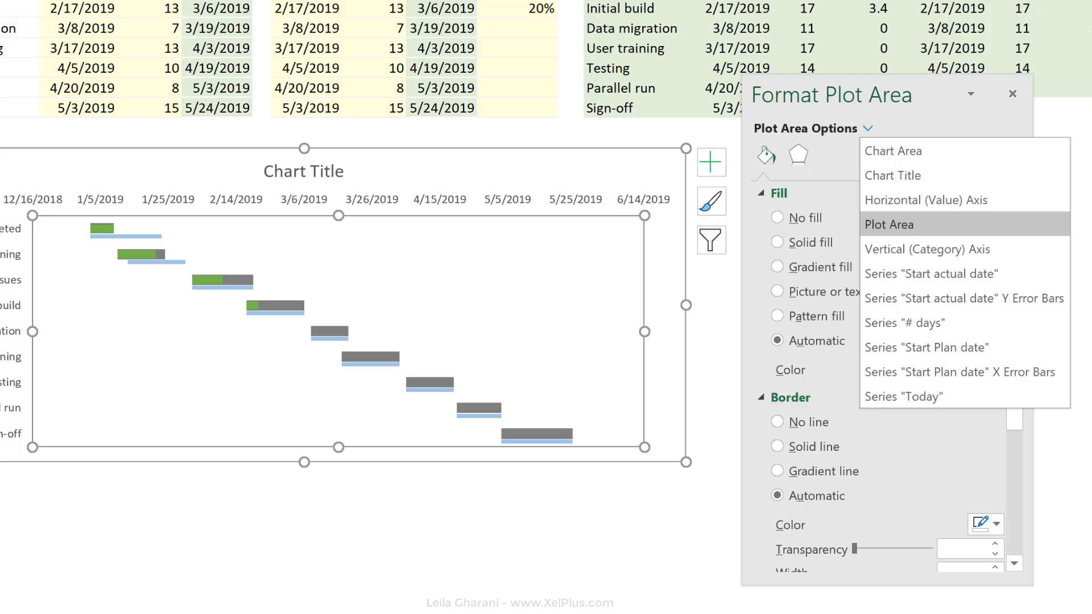
Make the Today line blue-gray, 40% transparent, with a begin arrowhead, and enlarge the chart
click(936, 396)
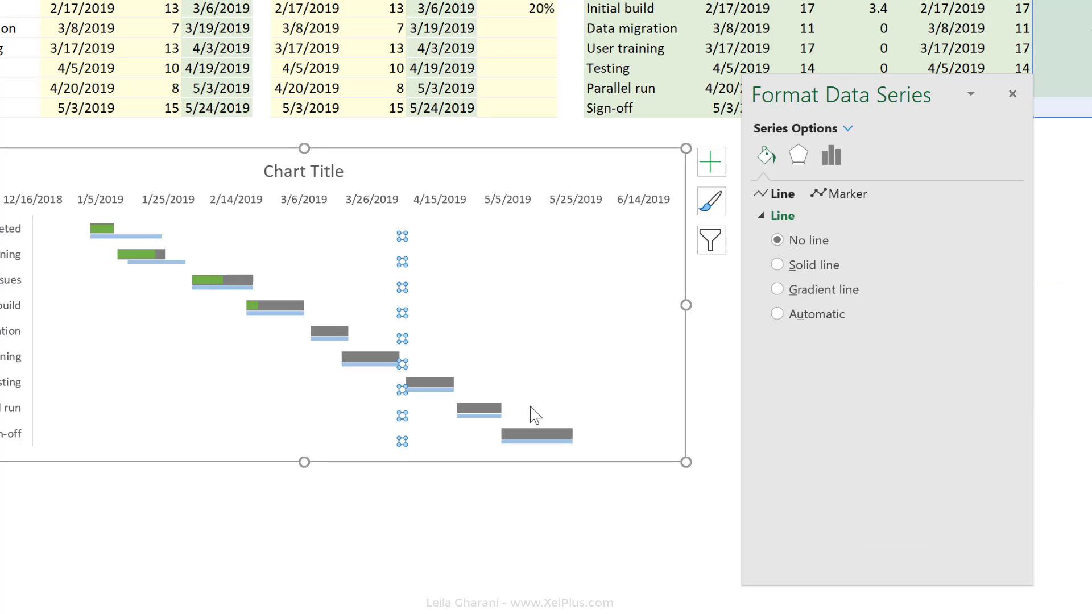
click(844, 196)
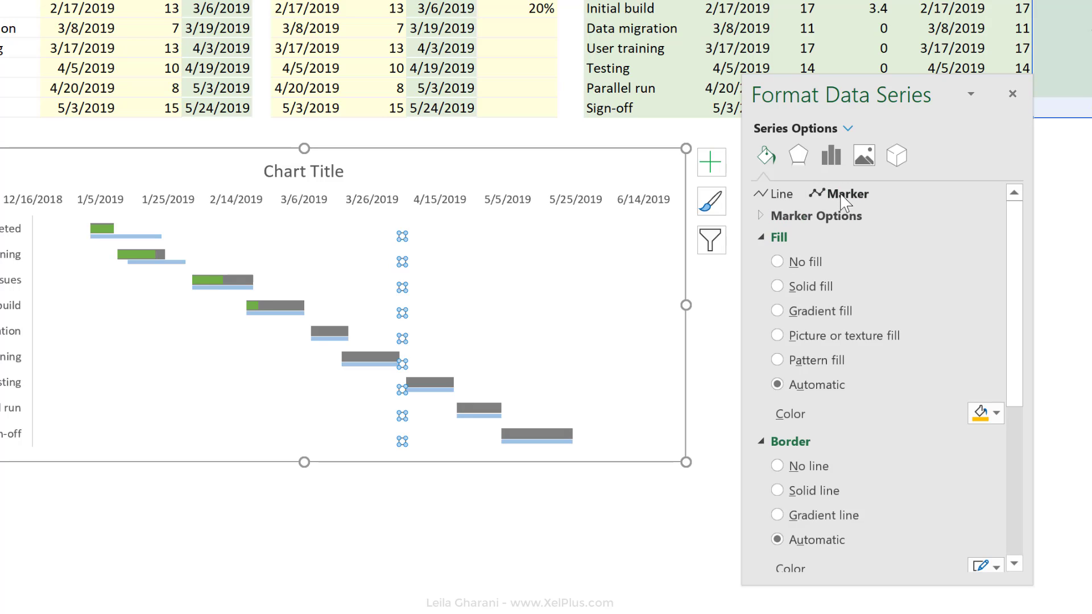
click(784, 195)
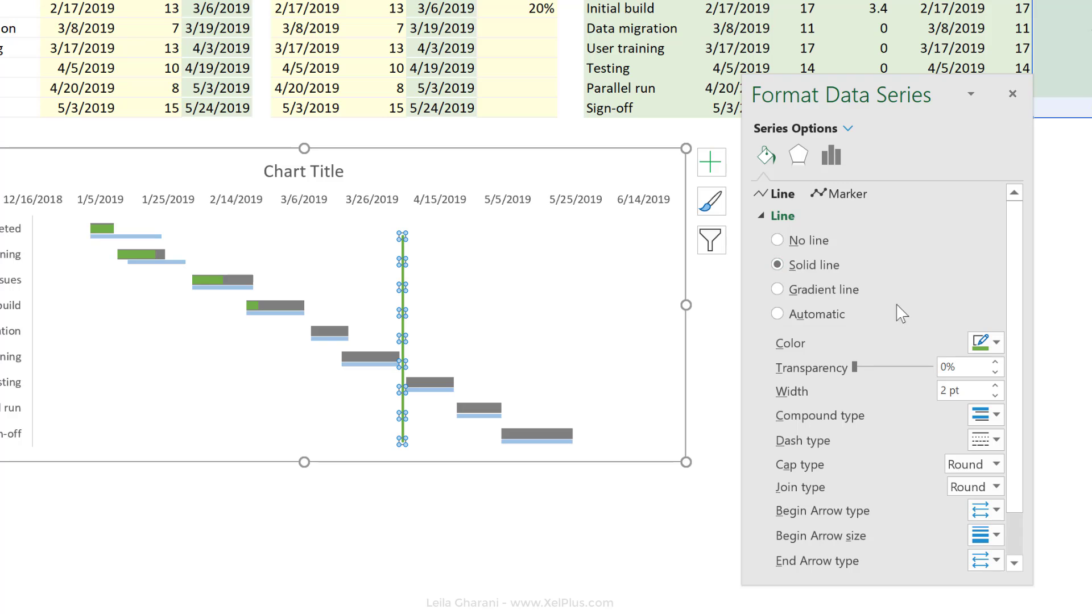
click(997, 342)
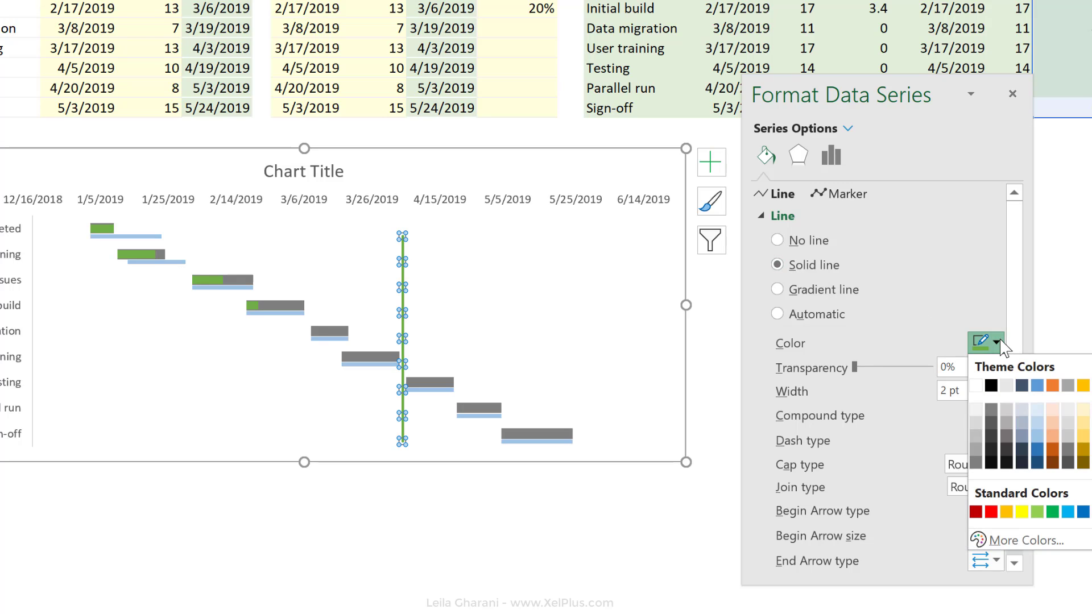
click(1023, 438)
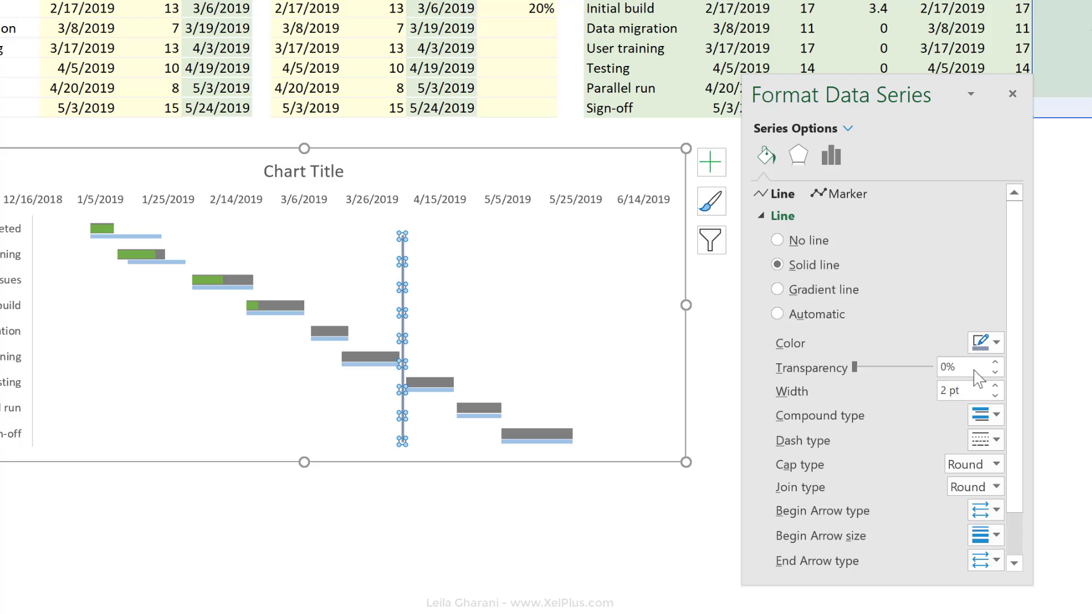
drag(962, 370, 924, 368)
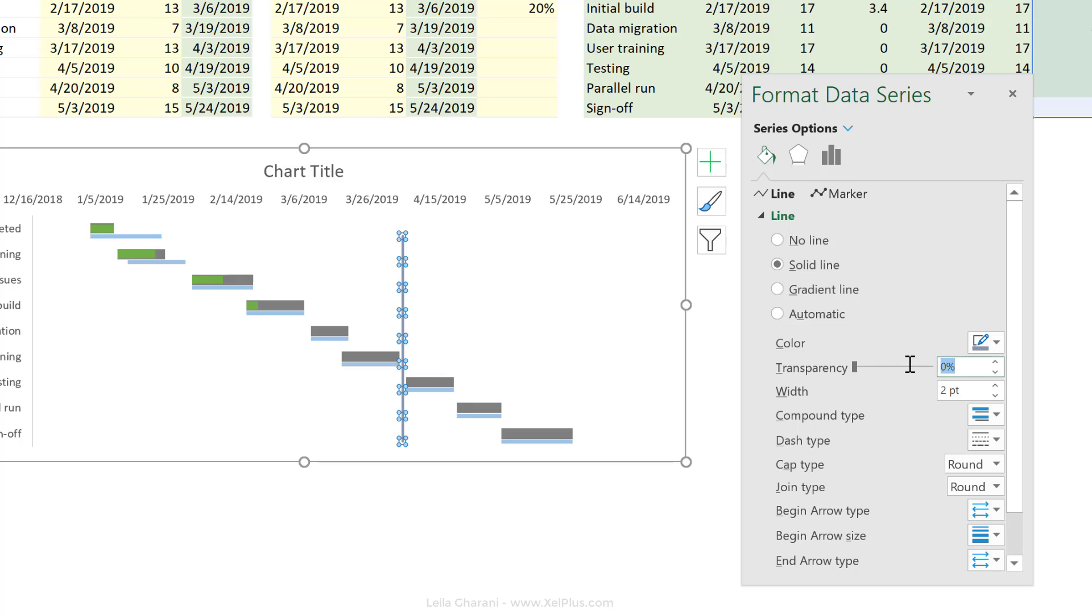
text(40)
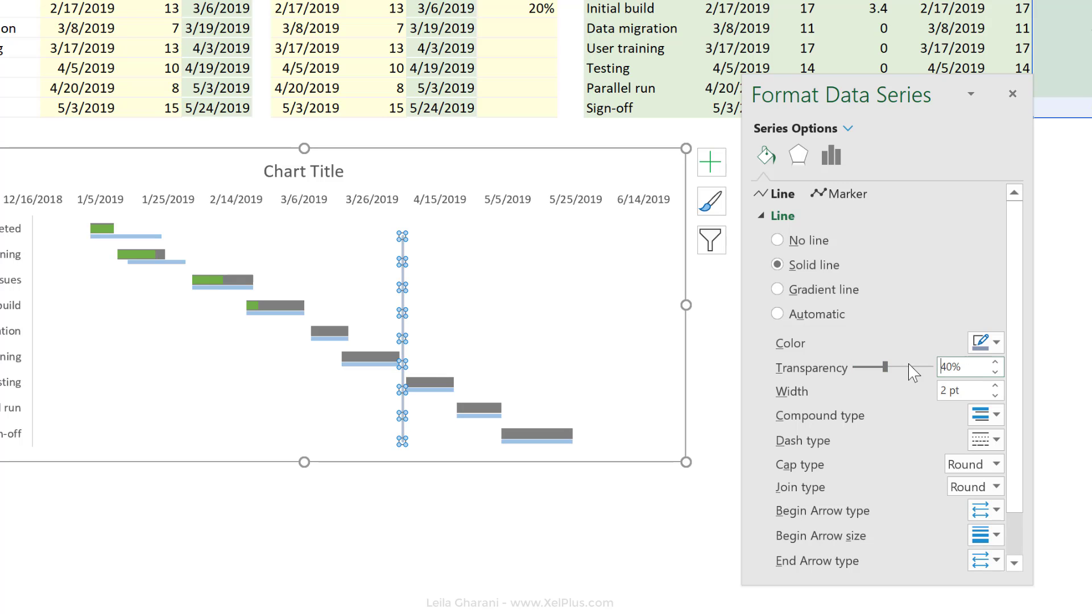
click(986, 510)
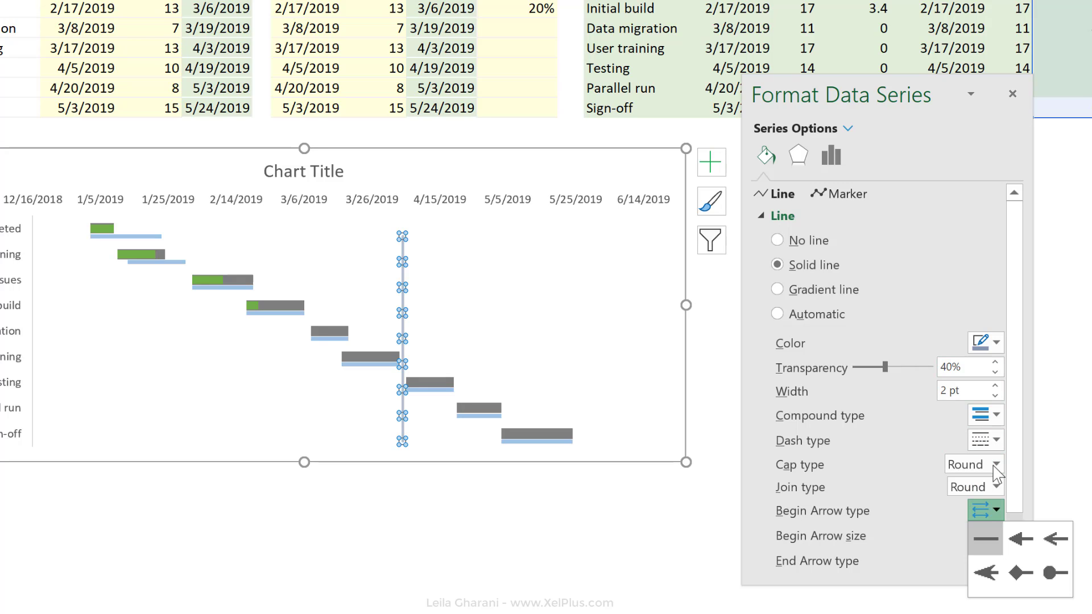
click(986, 573)
drag(686, 462, 734, 496)
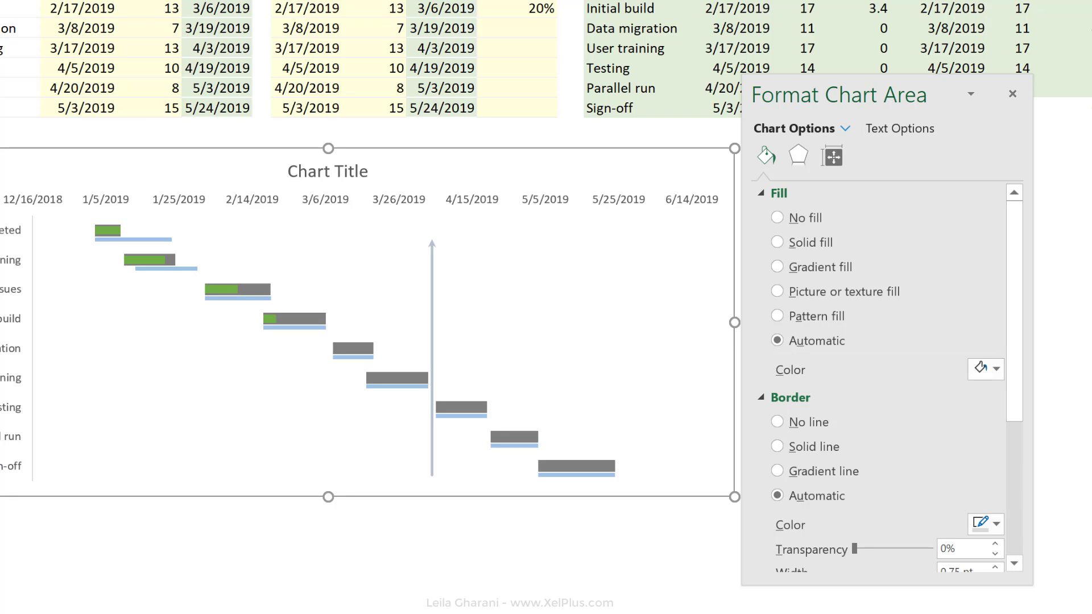
Rename the chart title to 'Fully Featured Gantt Chart'
click(328, 171)
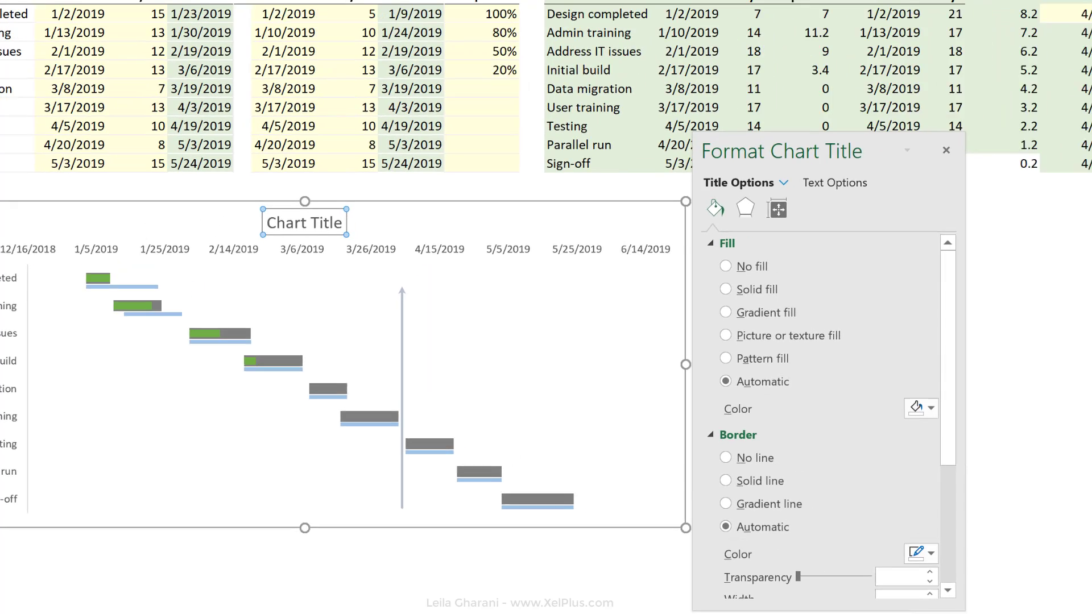
text(Fully Featured Gantt Chart)
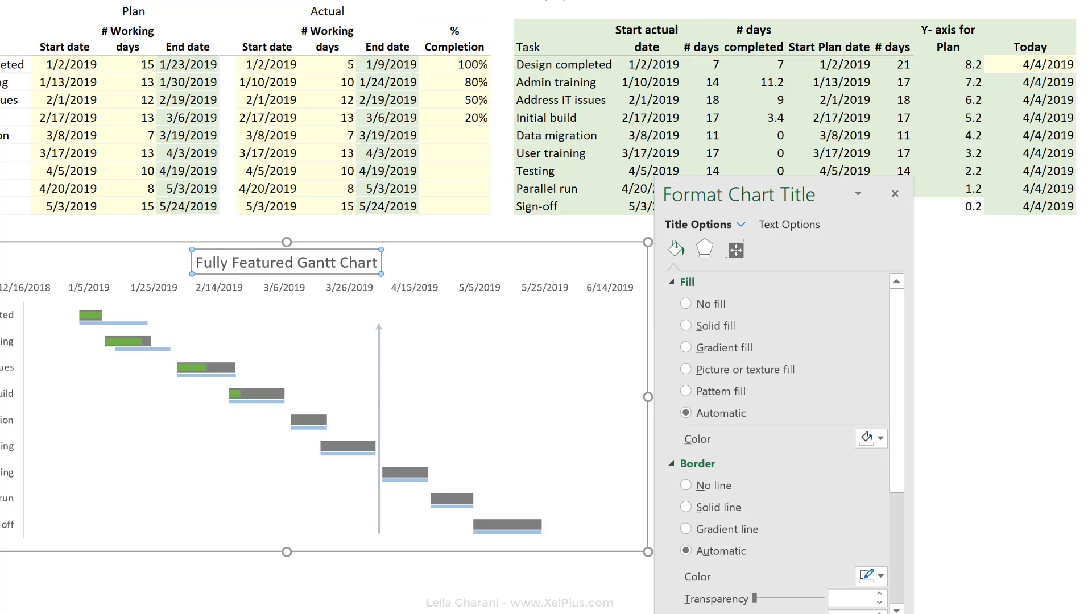
click(454, 586)
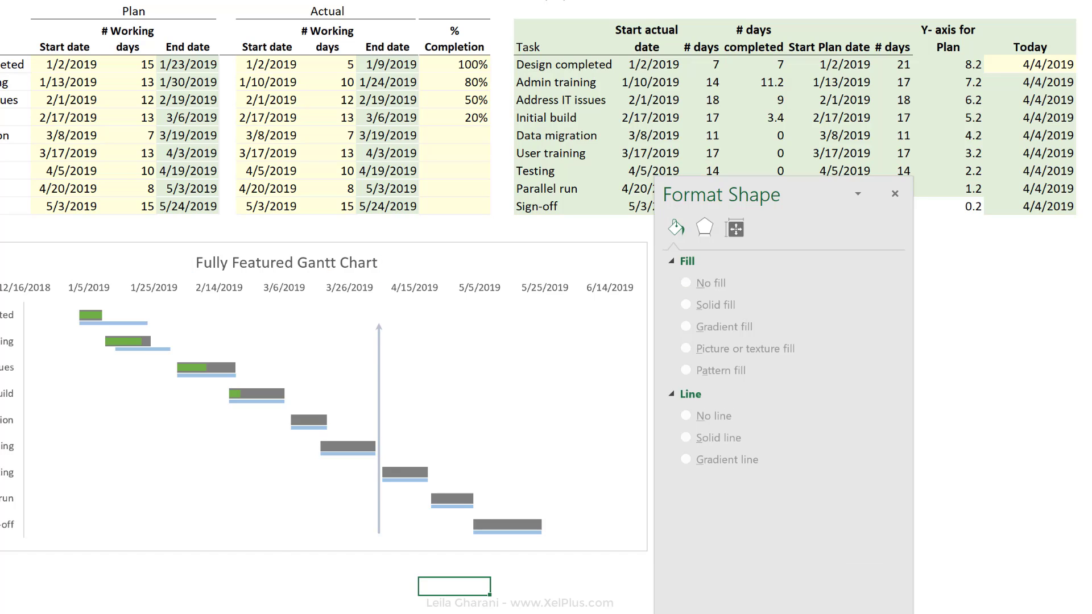
Fill the Today column with 3/4/2019 and select the Today line's top point
click(895, 194)
click(1029, 64)
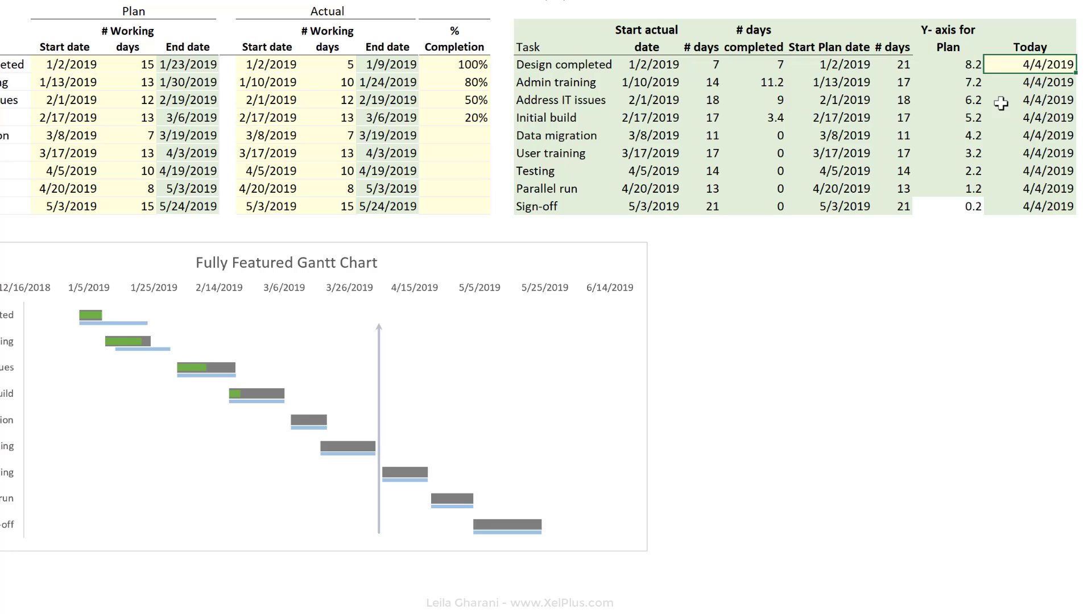
text(3/4/2019)
key(ctrl+Return)
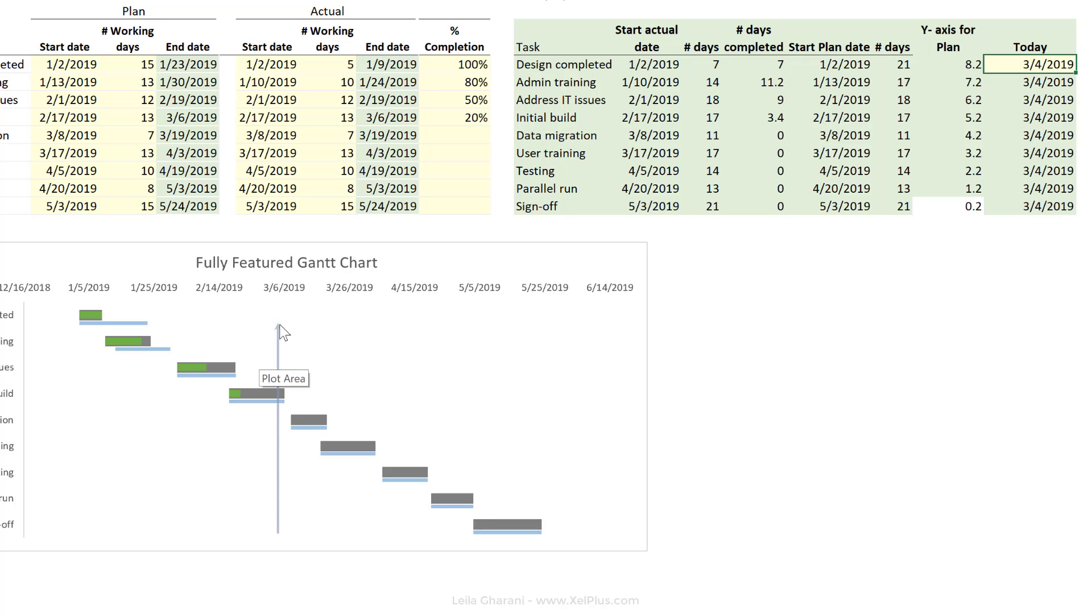
click(278, 325)
click(279, 325)
Add a data label to the top point of the Today line
right_click(280, 326)
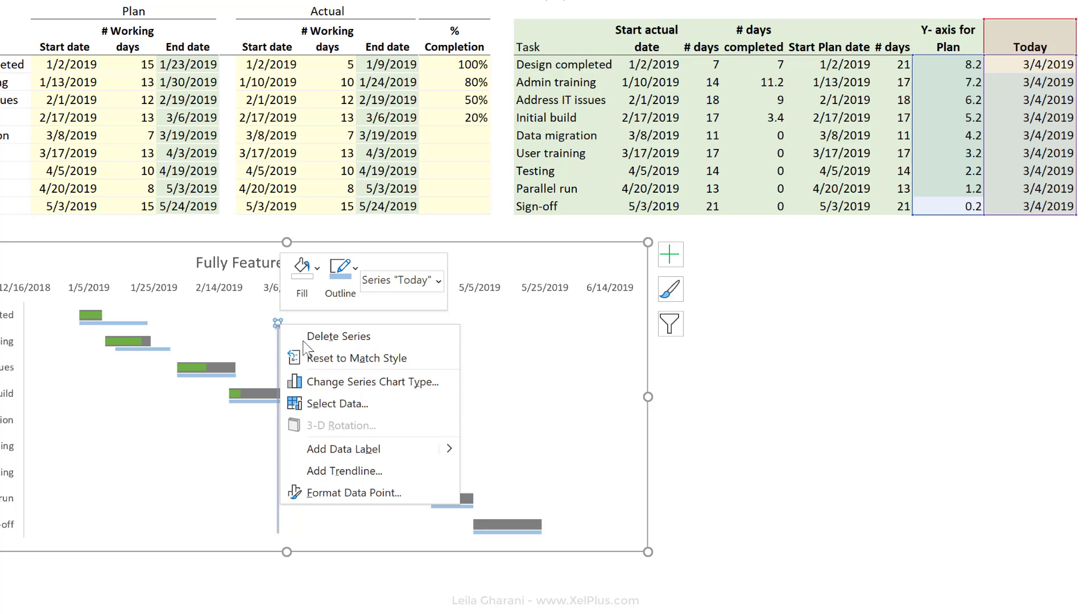
click(359, 449)
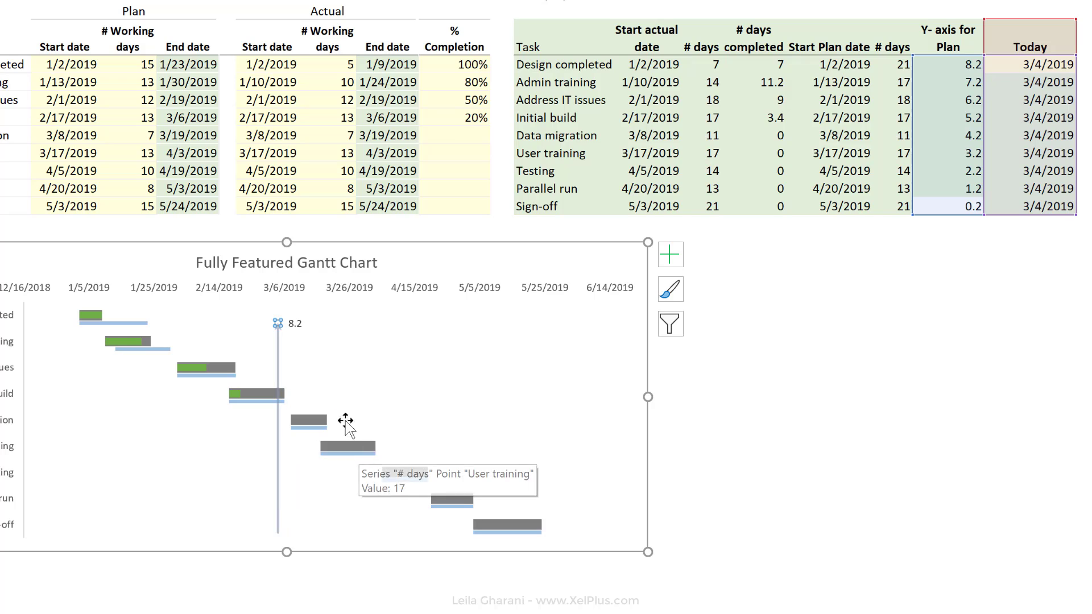
click(297, 324)
click(297, 325)
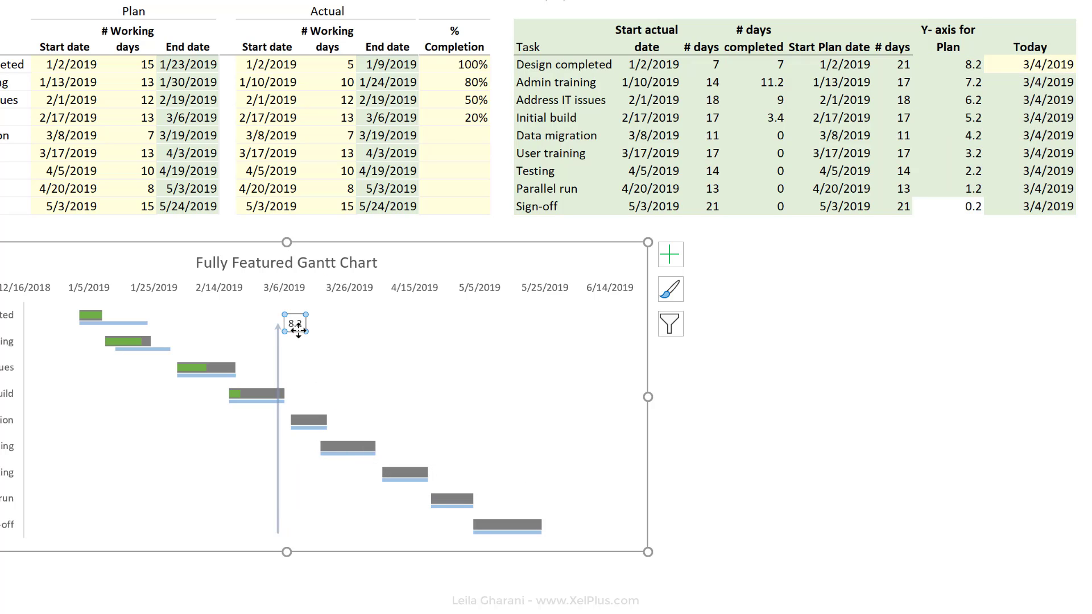
click(298, 329)
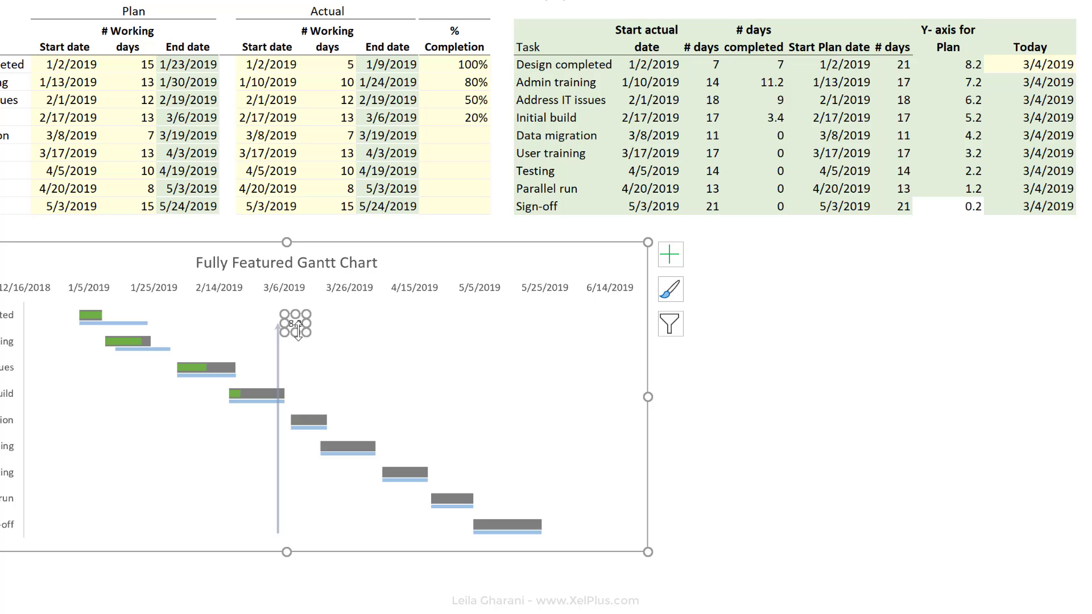
Make the label show the series name only, without the 8.2 value or leader lines
key(ctrl+1)
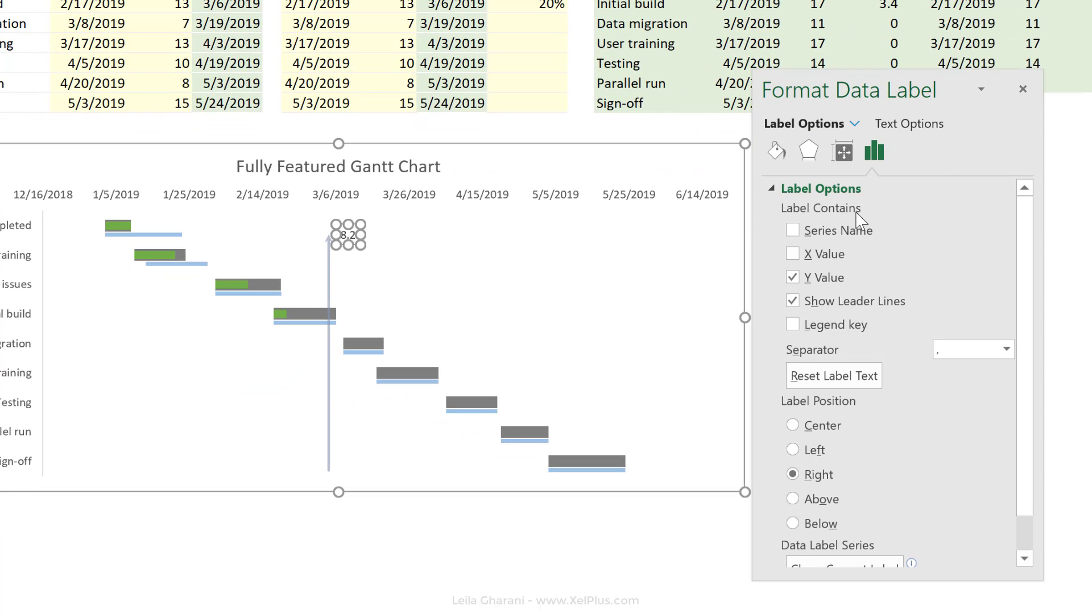
click(792, 231)
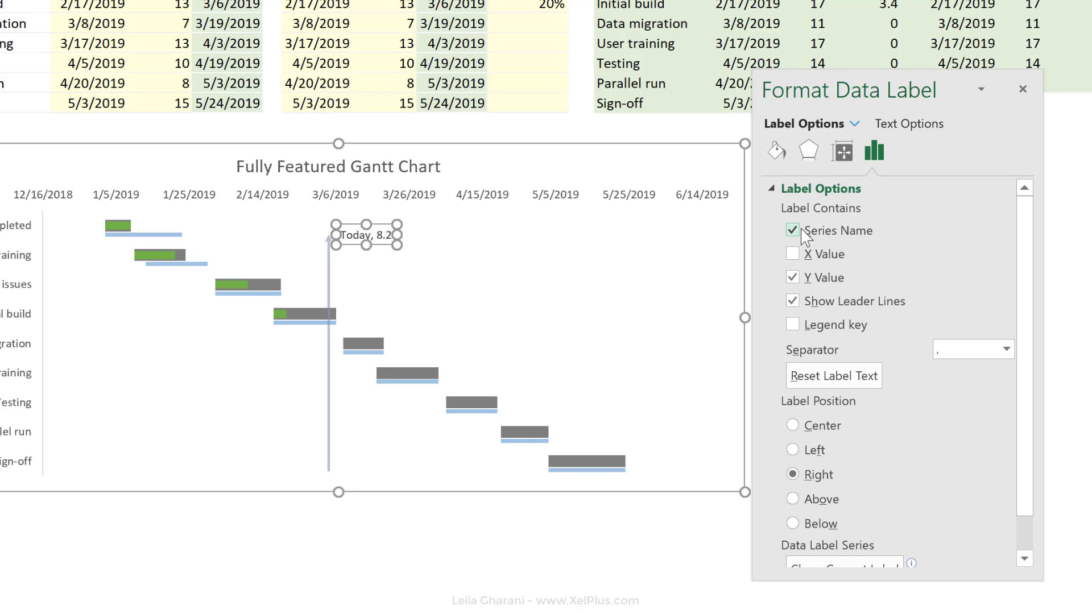
click(793, 277)
click(793, 301)
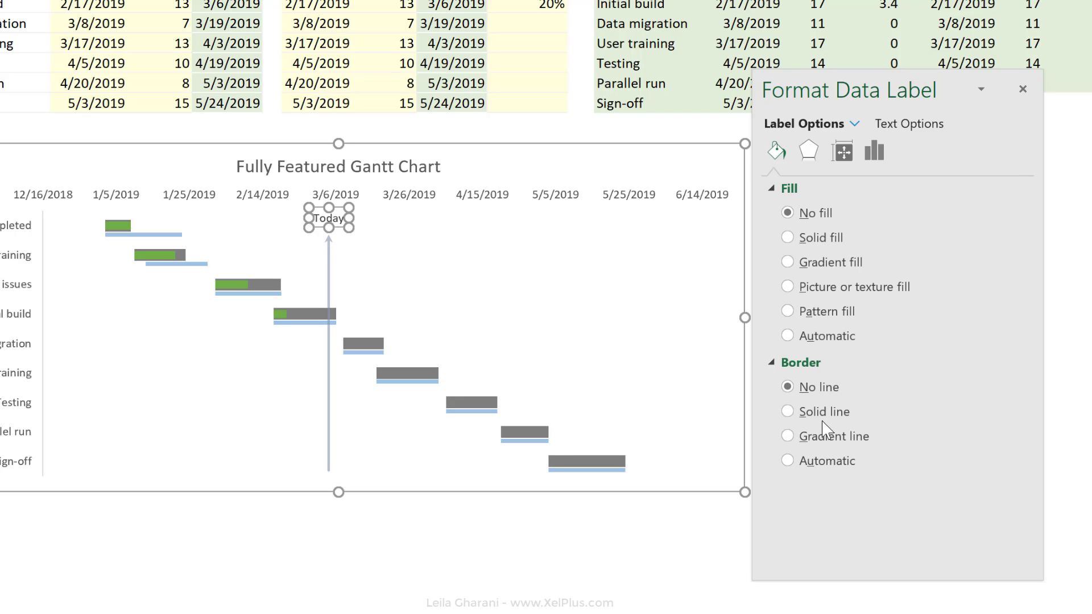
Give the Today label a solid border and a white fill at 50% transparency
click(822, 422)
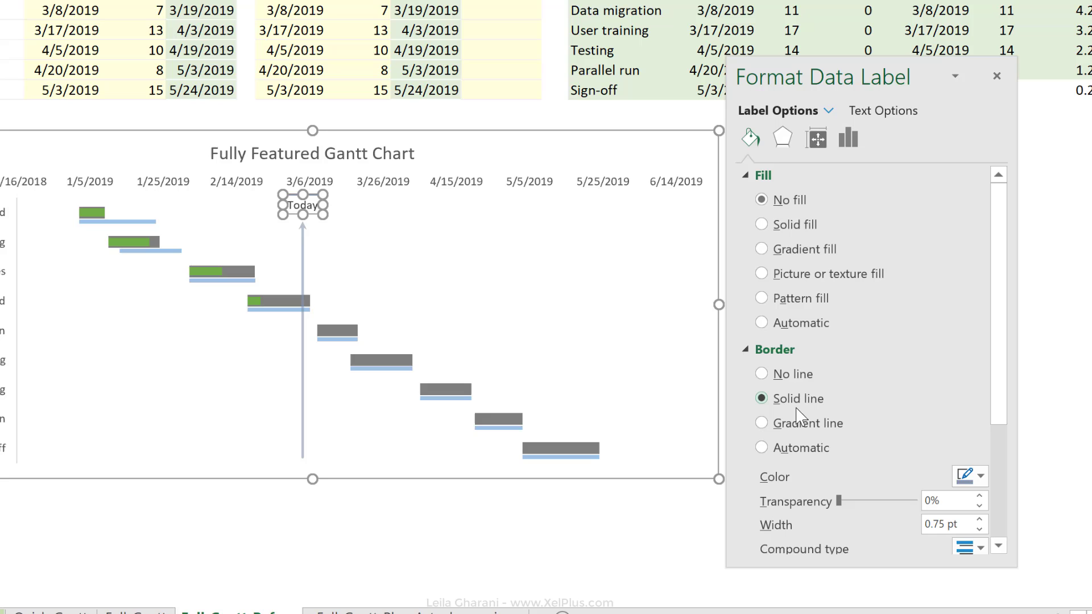
click(974, 470)
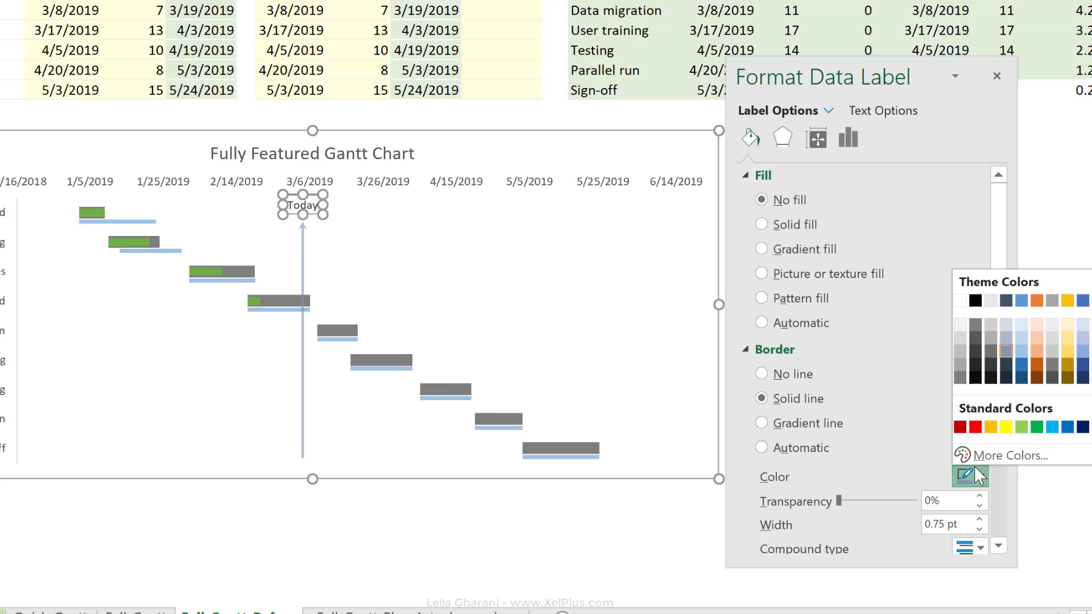
click(762, 225)
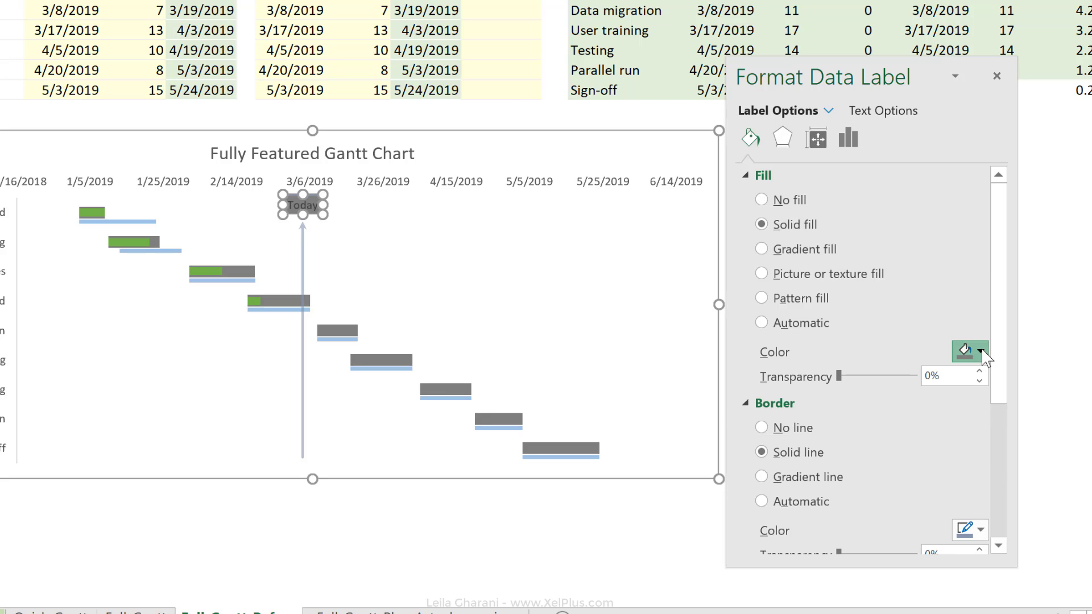
click(974, 351)
click(960, 394)
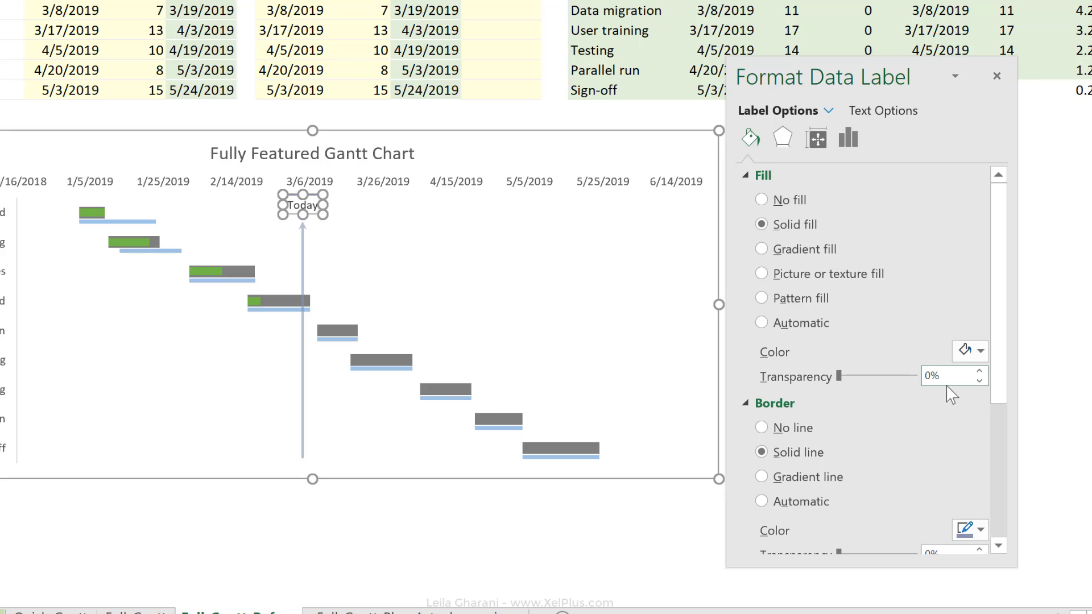
double_click(939, 379)
text(50)
key(Return)
Make the Today line long-dashed
click(302, 261)
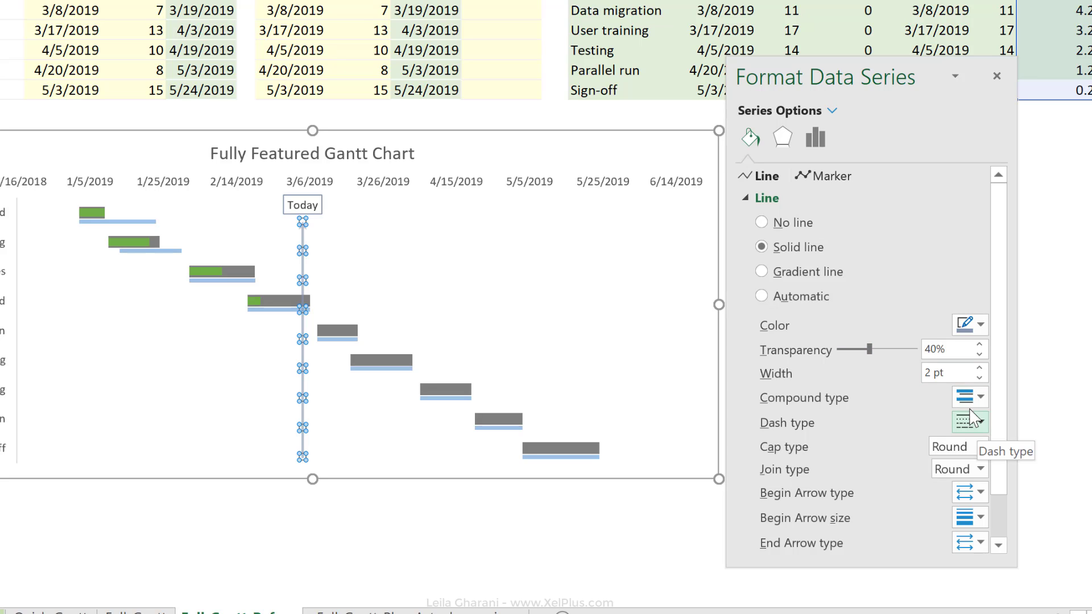
click(973, 419)
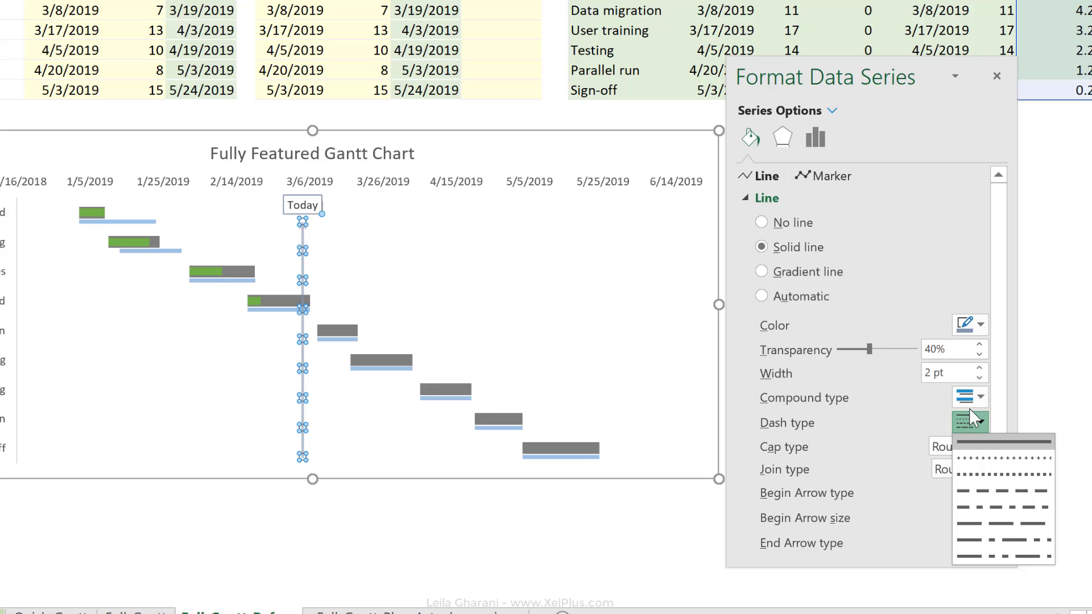
click(1004, 490)
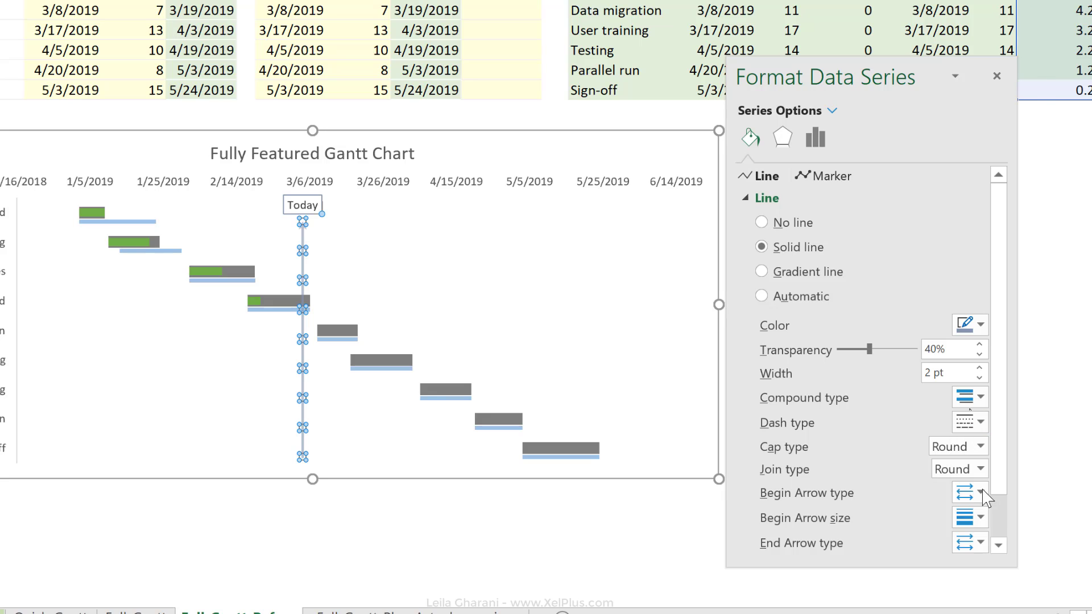
Give the Today label a dashed border
click(317, 213)
click(315, 216)
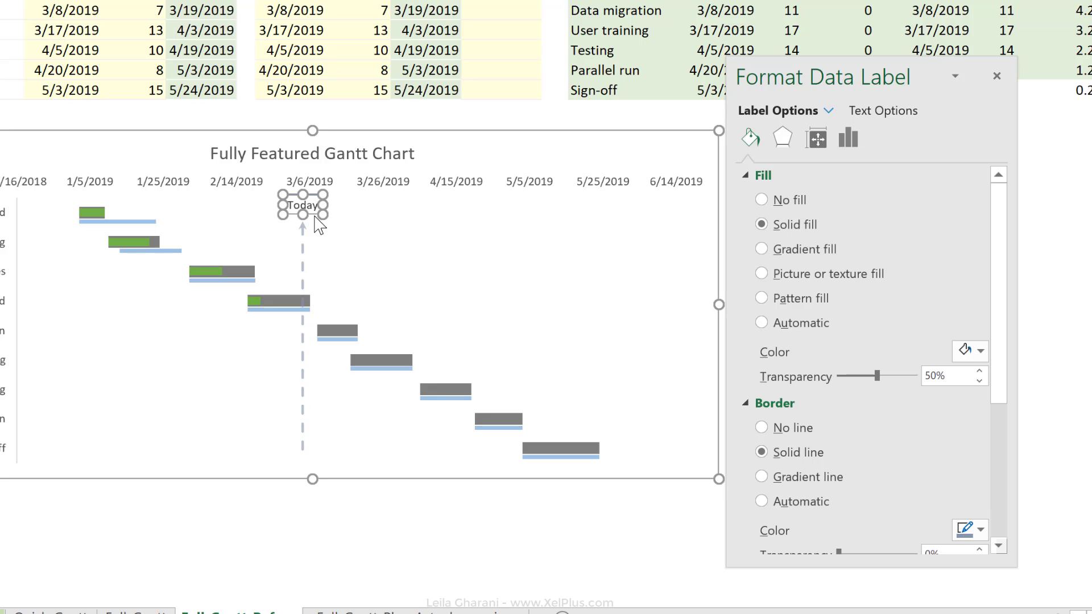
click(998, 546)
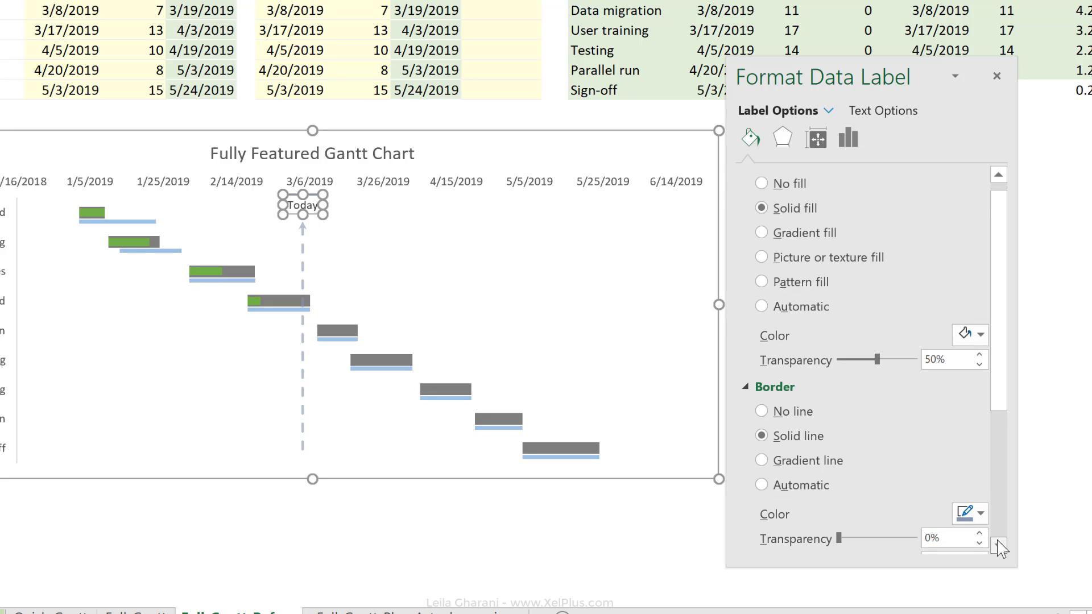
click(998, 546)
click(998, 546)
click(998, 546)
click(998, 546)
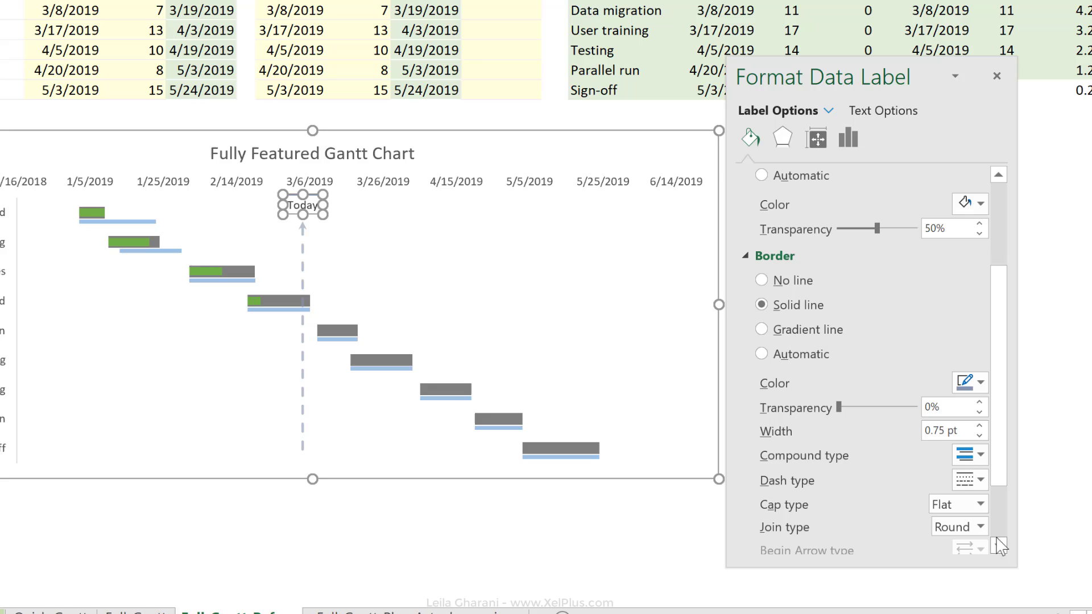
click(980, 481)
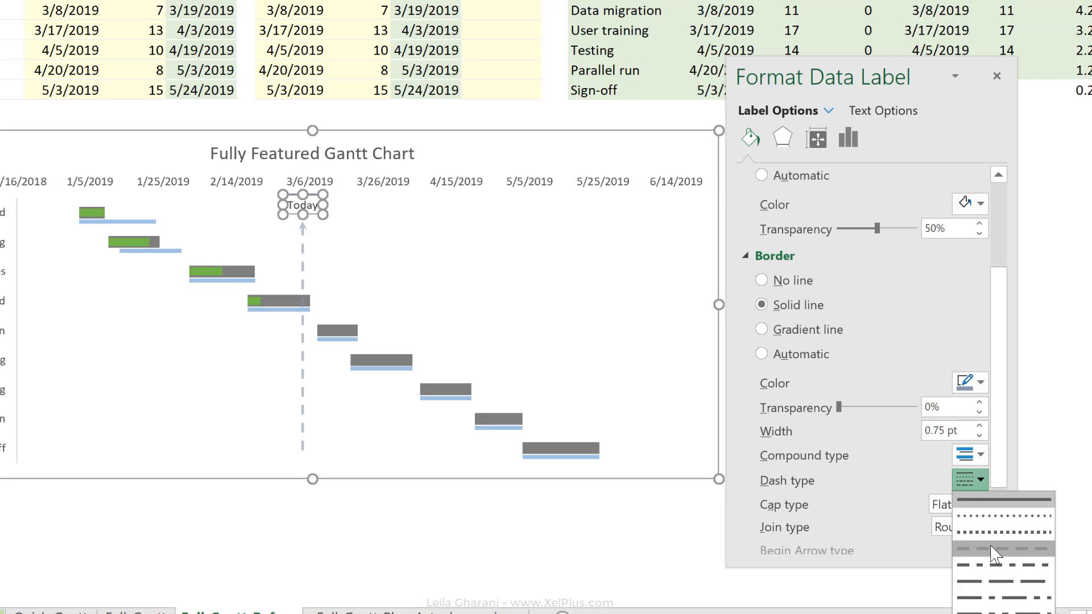
click(1005, 574)
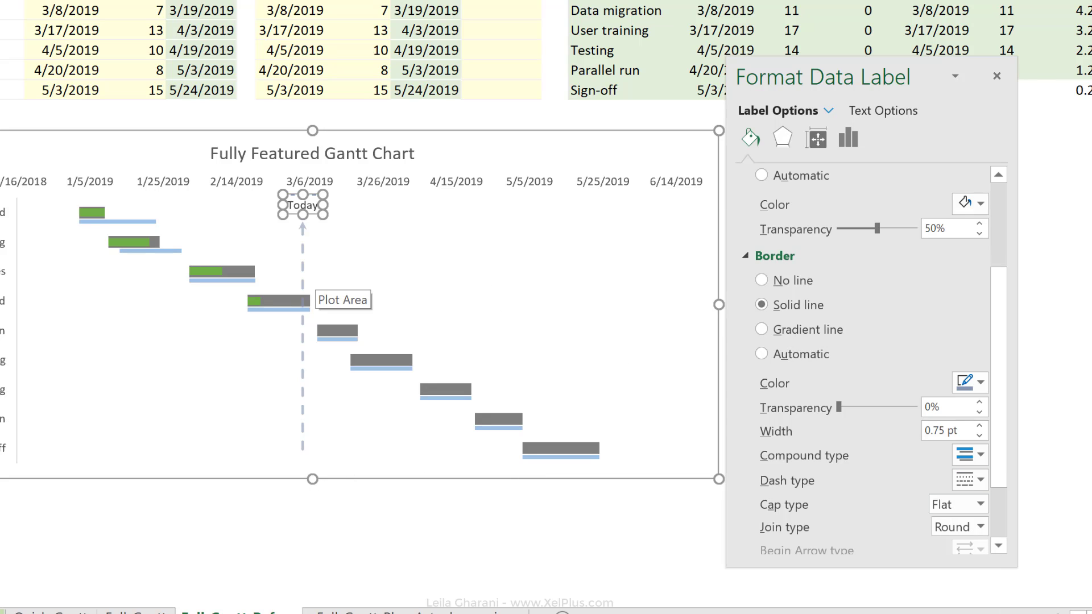
click(342, 276)
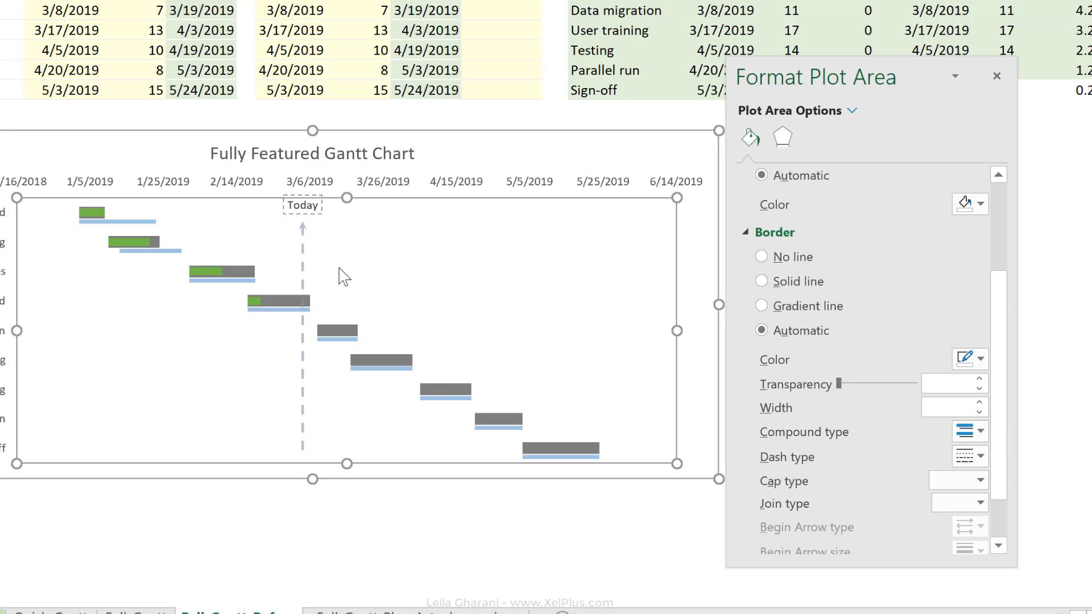
Change the Today date to 2/4/2019 for all tasks
click(1041, 50)
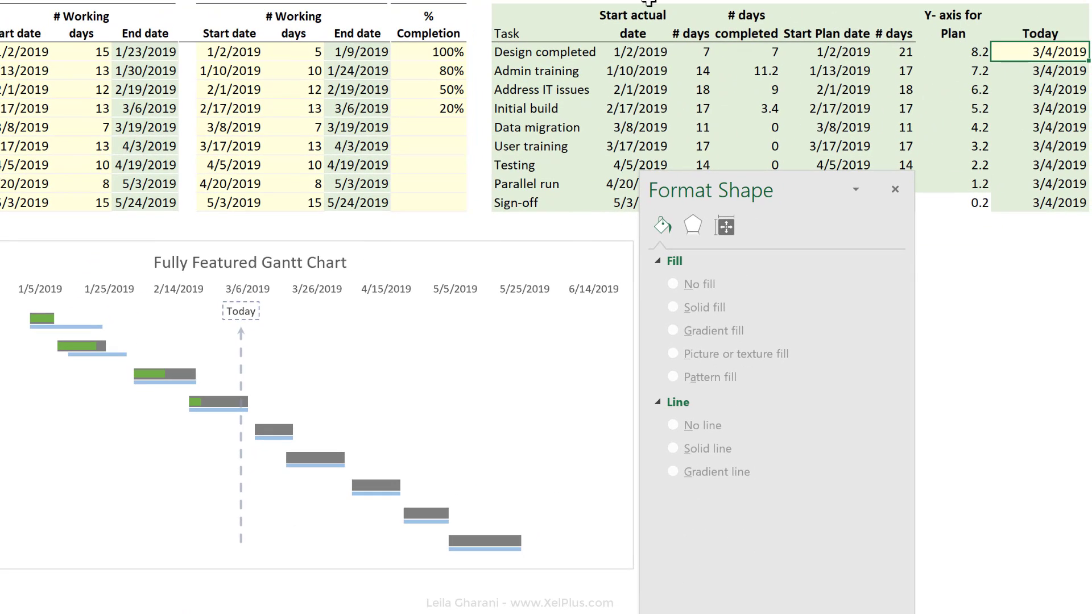
key(F2)
key(Home)
key(Delete)
text(2)
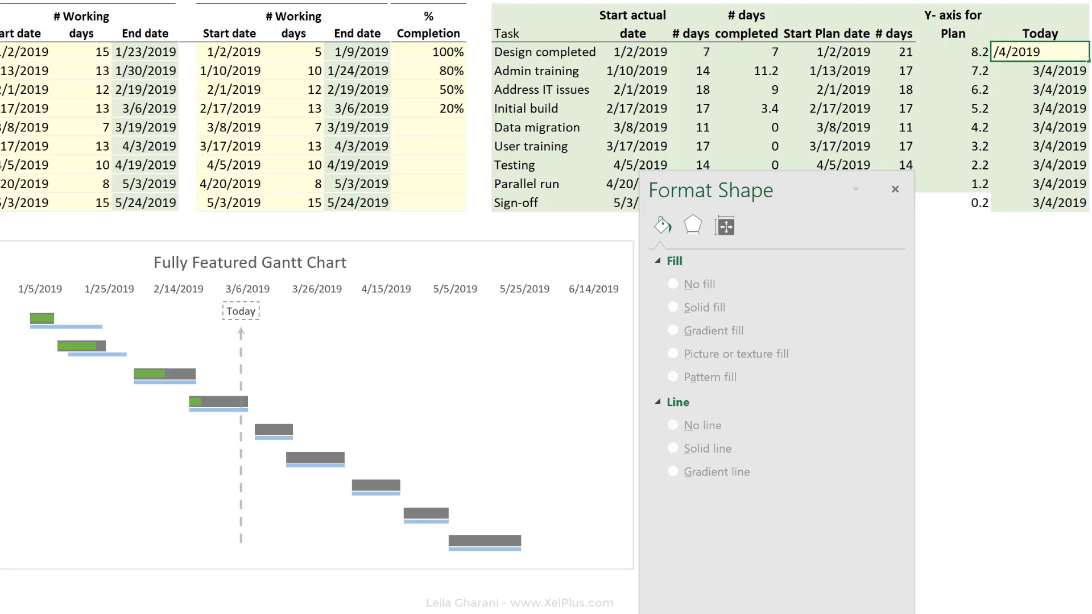
key(ctrl+Return)
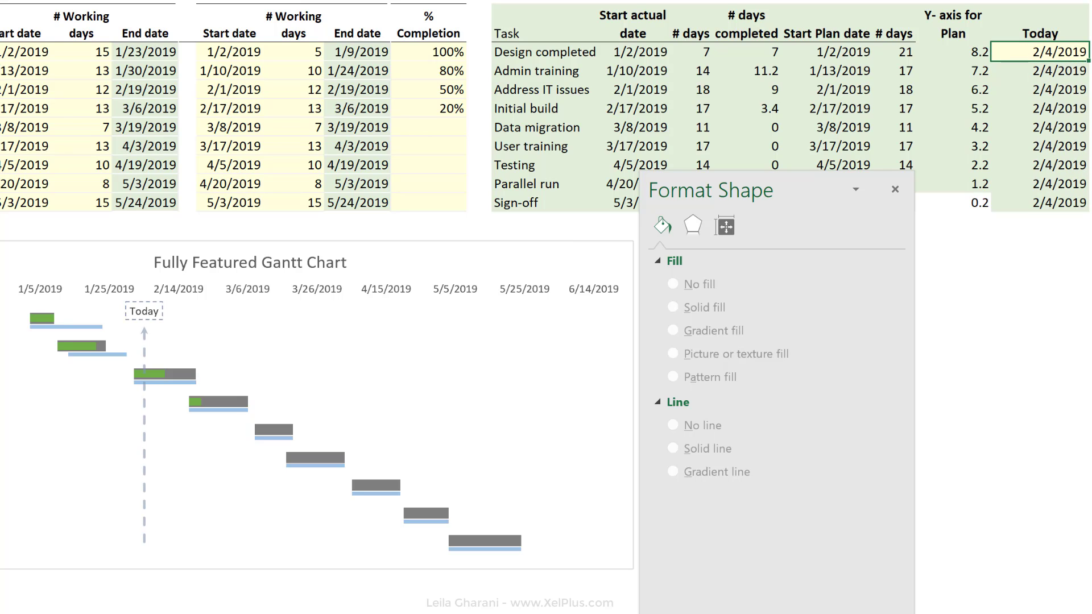
Enter 10% completion for Data migration and select Initial build's actual working days
click(429, 127)
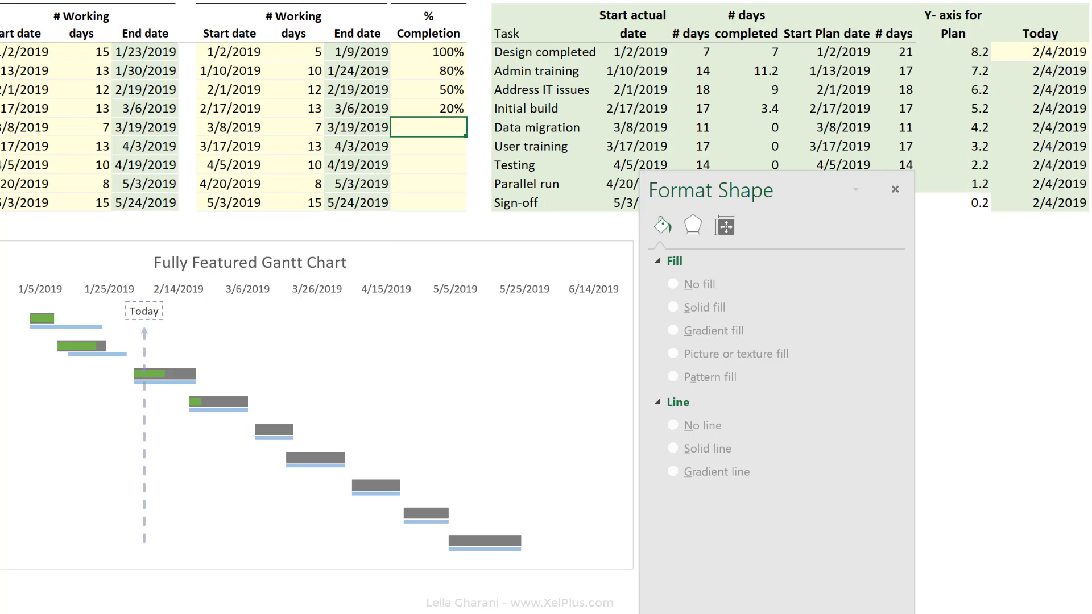
text(10)
key(ctrl+Return)
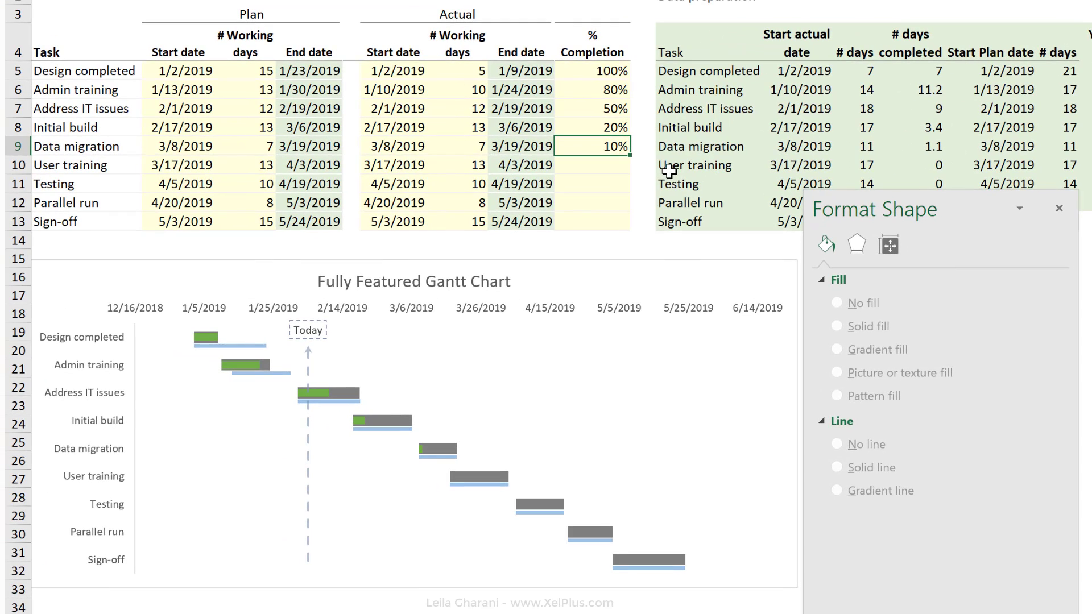
click(458, 149)
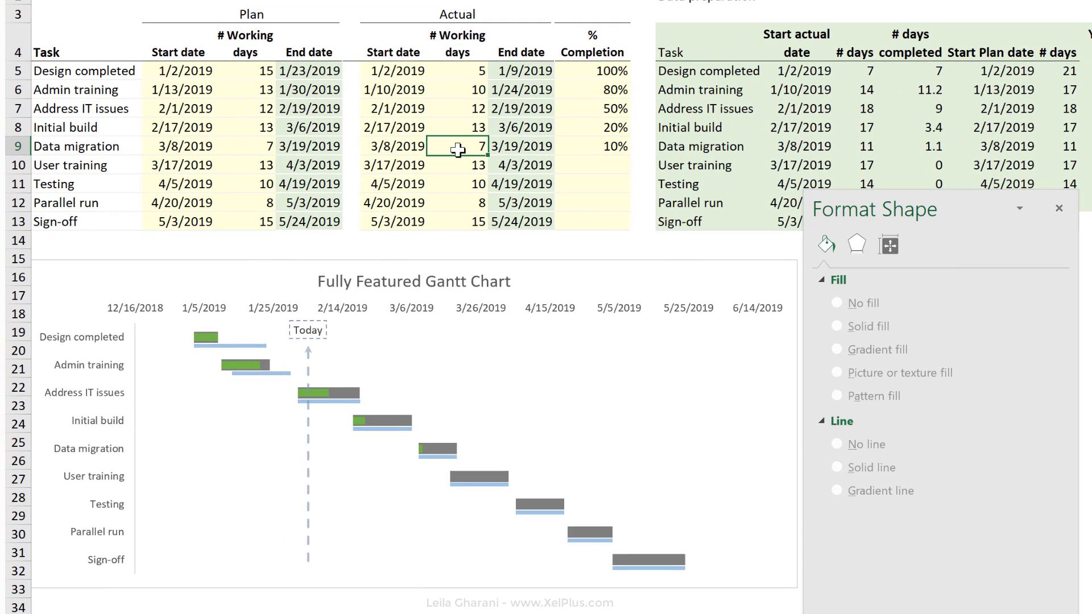
click(454, 130)
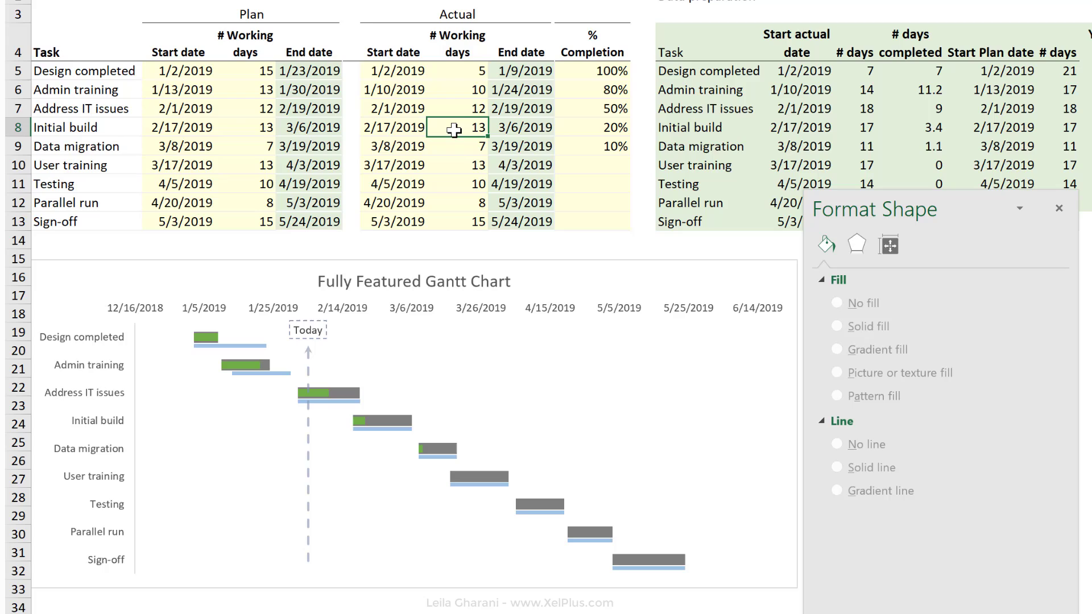